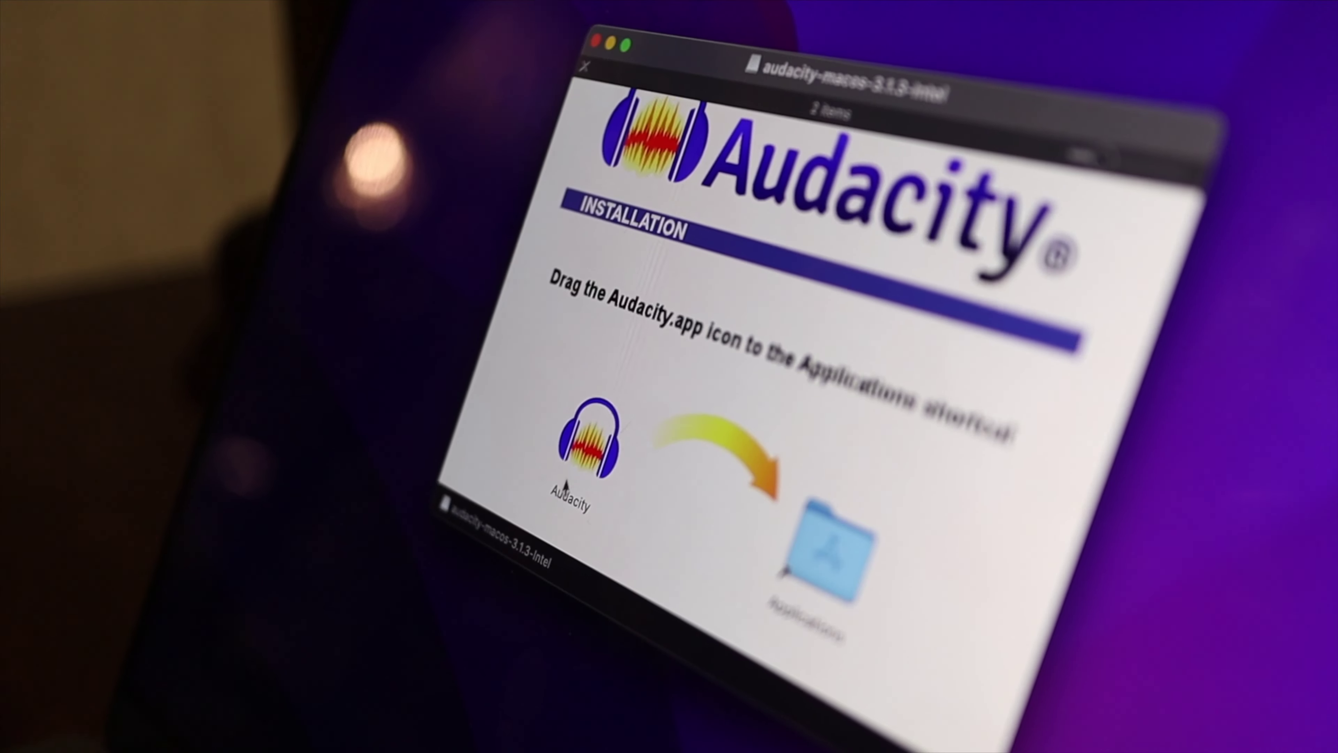
{"action": "left_click_drag", "start_coordinate": [410, 365], "coordinate": [472, 325]}
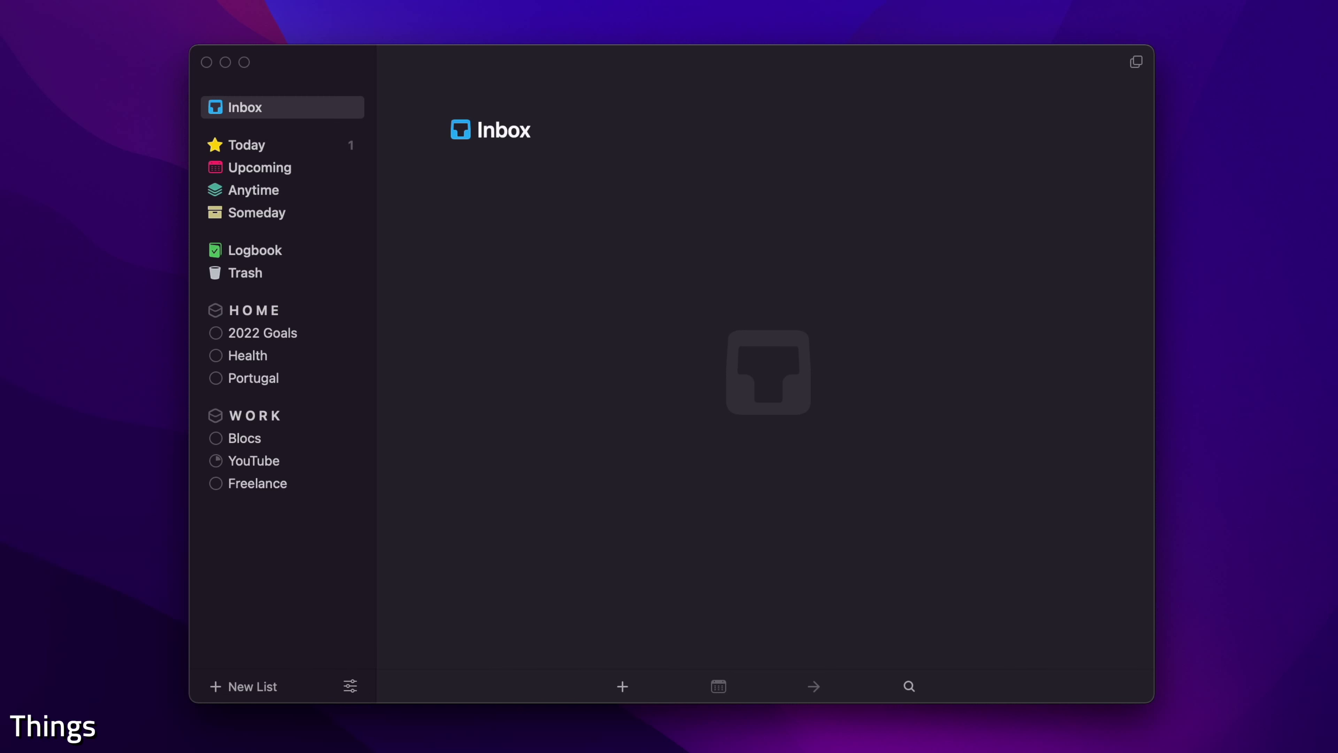
- Create the to-do "Publish Things 3 Review" and schedule it for Someday
{"action": "left_click", "coordinate": [628, 686]}
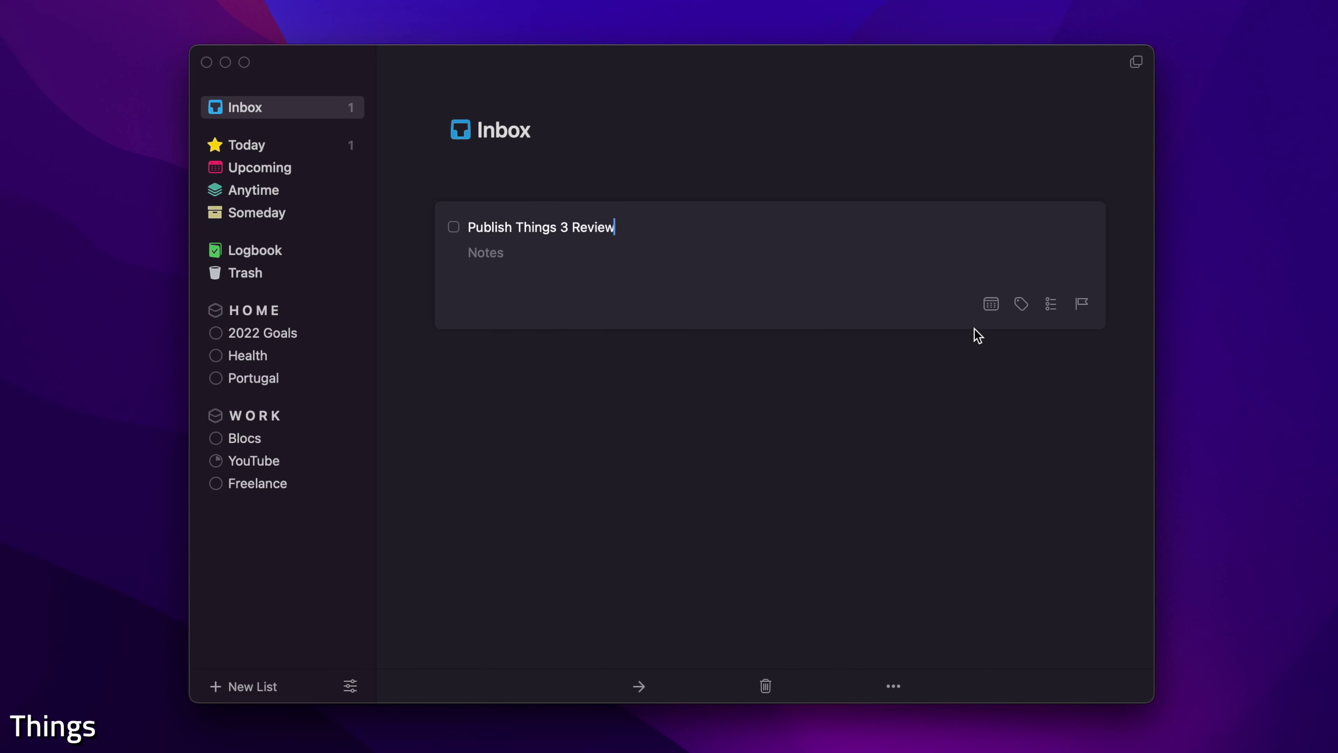
{"action": "left_click", "coordinate": [991, 310]}
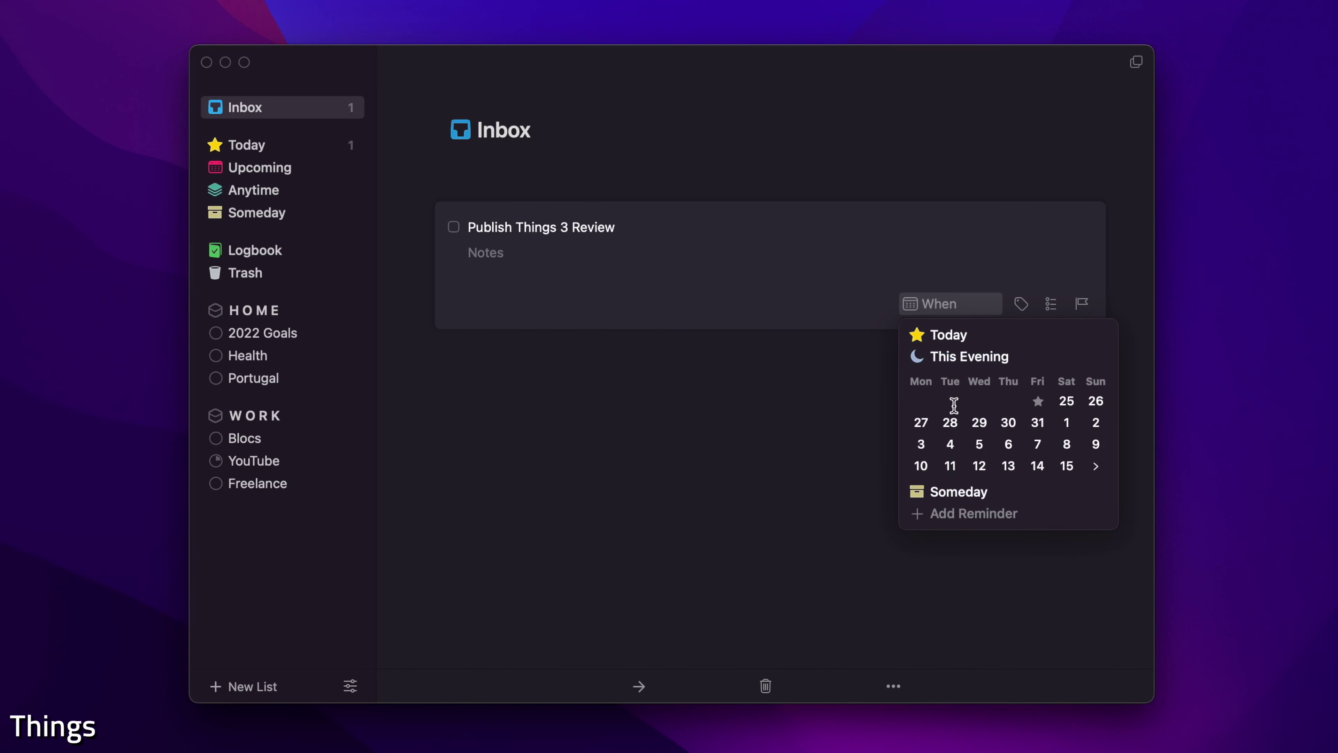
{"action": "left_click", "coordinate": [965, 490]}
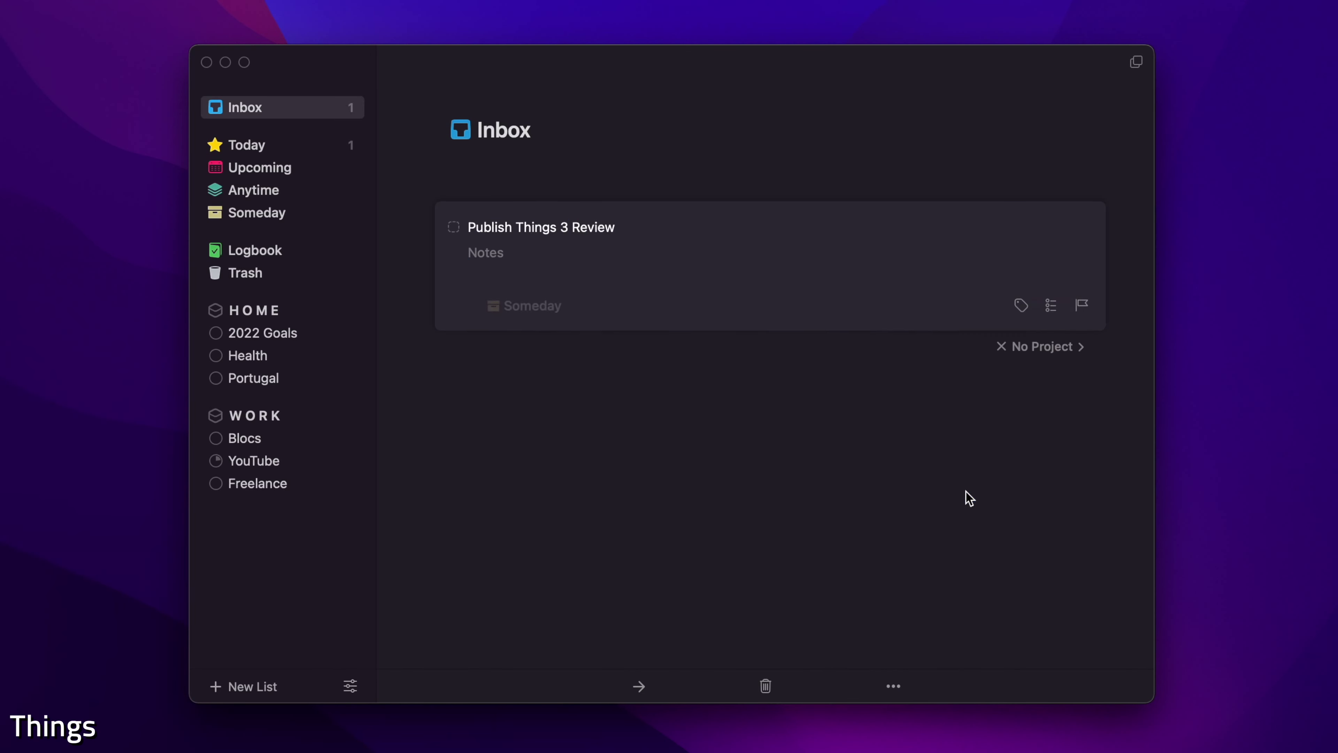
{"action": "left_click", "coordinate": [862, 379]}
{"action": "left_click", "coordinate": [1061, 198]}
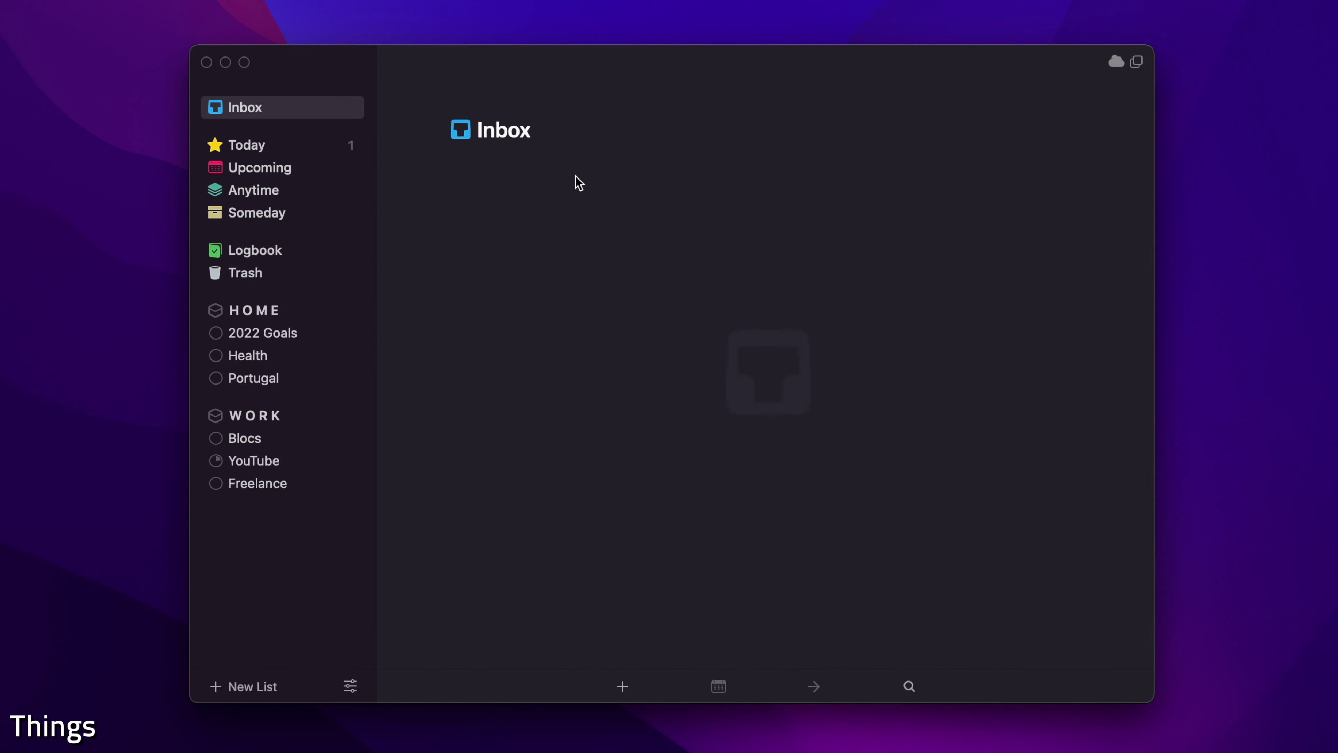
- Look through the Today list and the Blocs and YouTube projects, including the "Must Have Apps for New Mac" to-do
{"action": "left_click", "coordinate": [322, 152]}
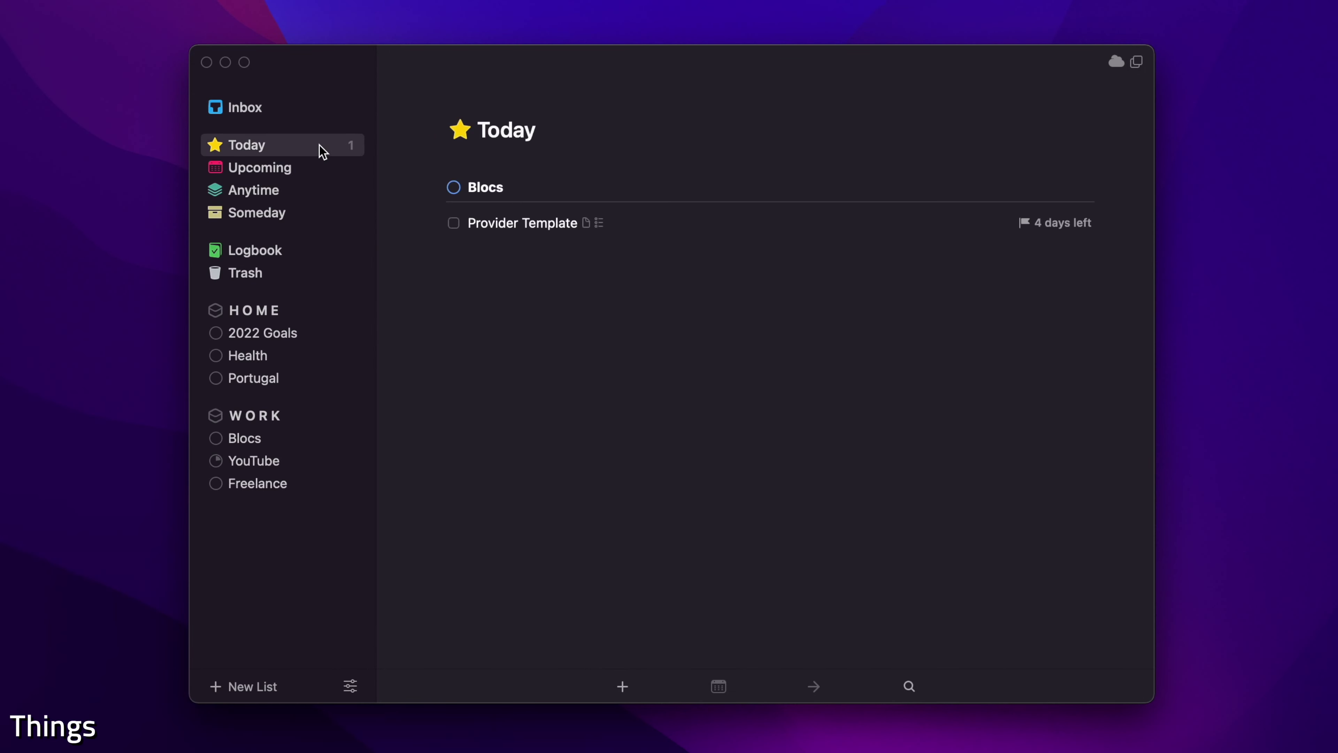
{"action": "left_click", "coordinate": [520, 230]}
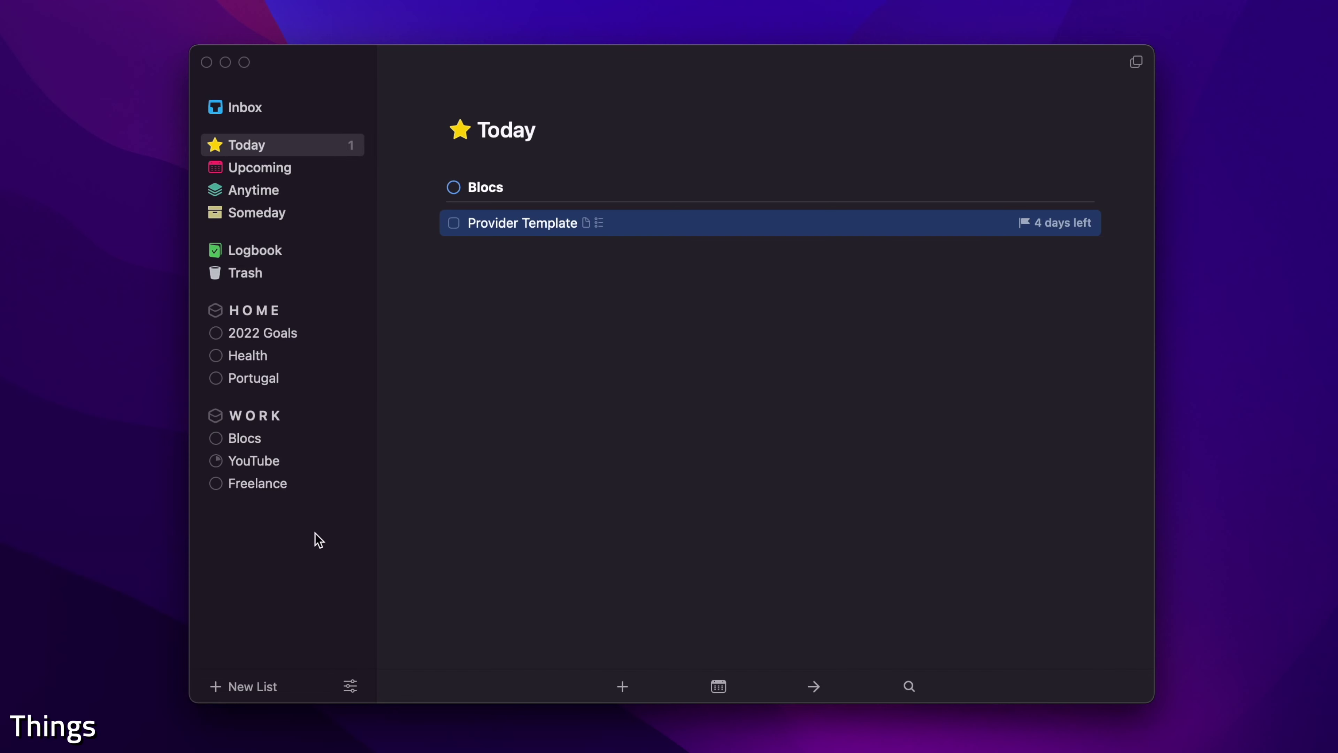
{"action": "left_click", "coordinate": [267, 443]}
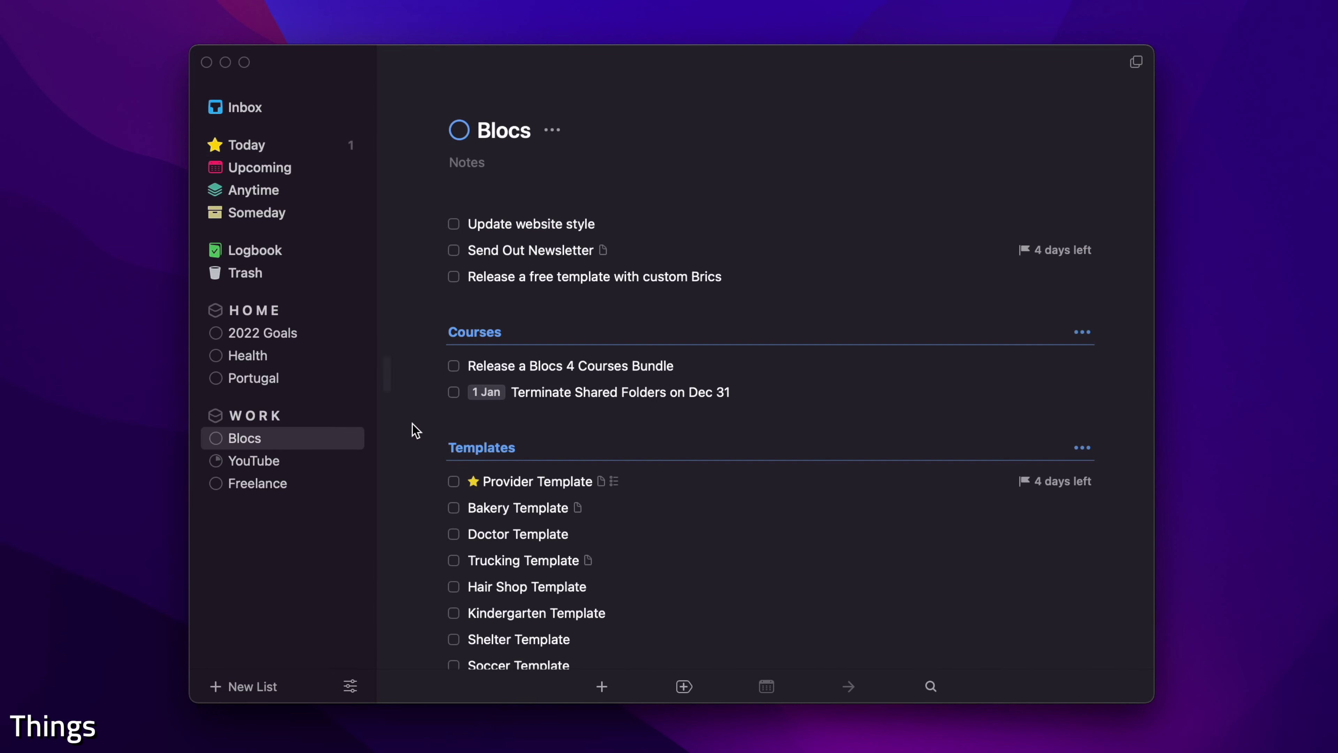
{"action": "left_click", "coordinate": [289, 467]}
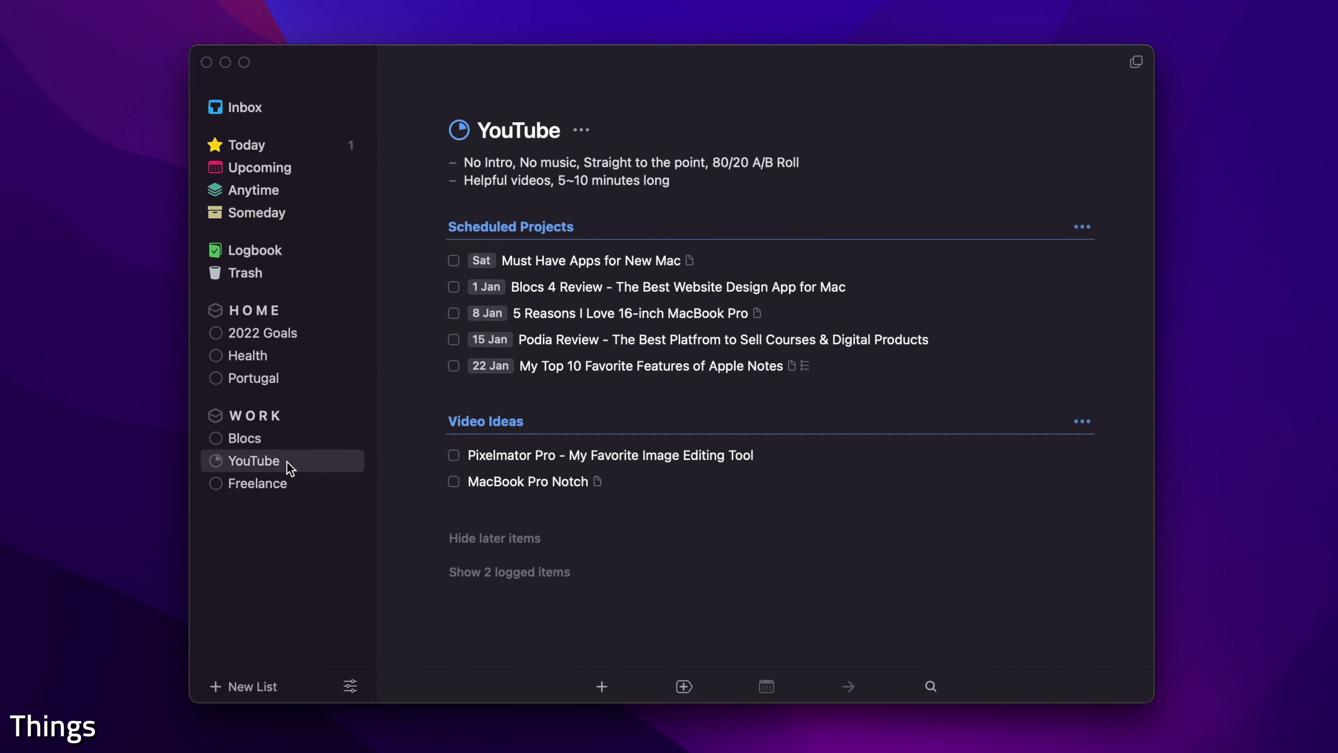
{"action": "double_click", "coordinate": [627, 262]}
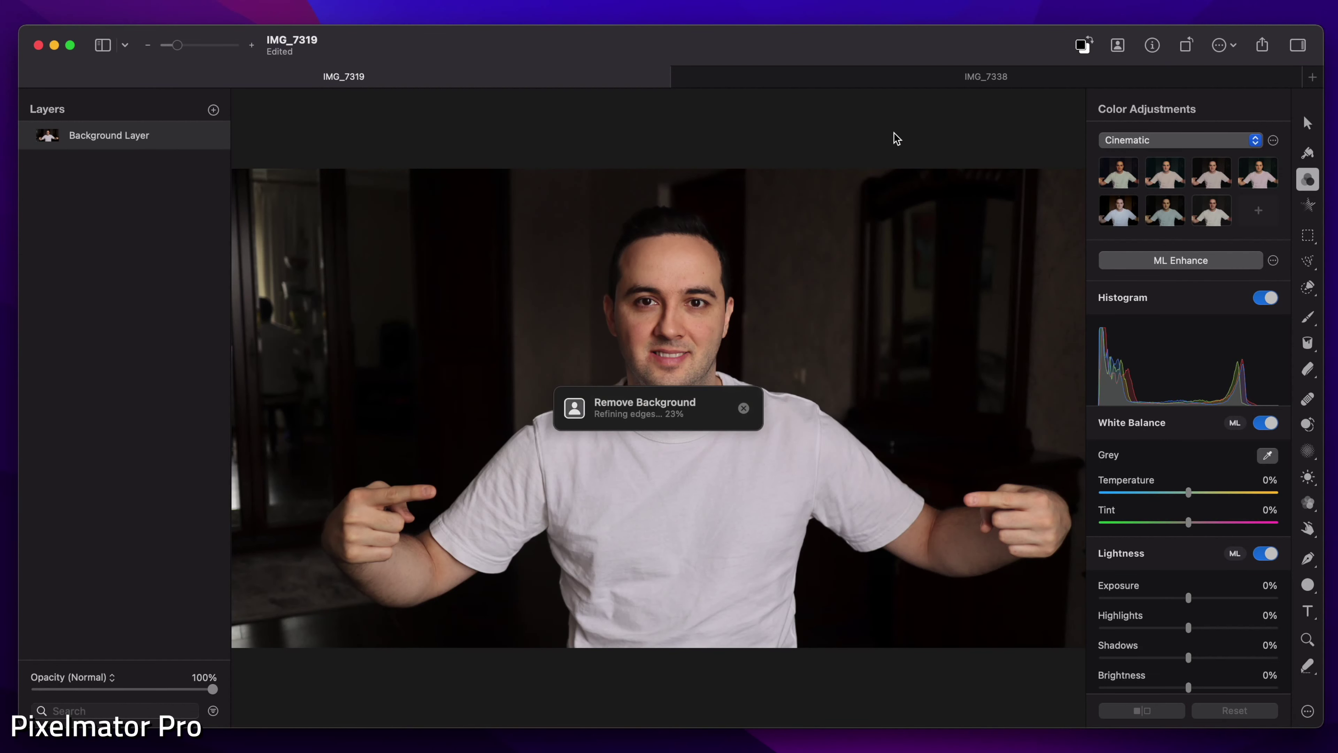
- Switch to Pixelmator Pro and adjust the exposure and highlights of the cut-out portrait layer
{"action": "scroll", "coordinate": [1208, 432], "scroll_direction": "down", "scroll_amount": 4}
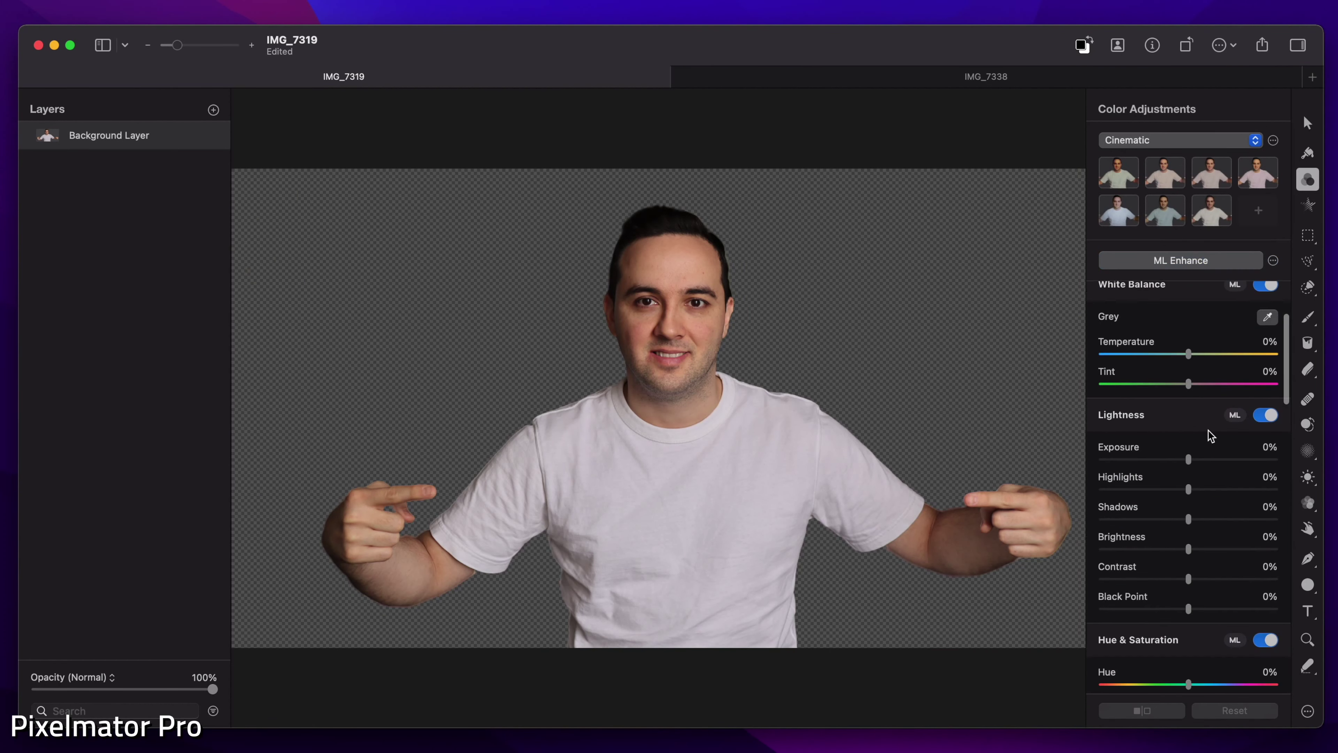
{"action": "left_click_drag", "start_coordinate": [1189, 459], "coordinate": [1203, 460]}
{"action": "left_click_drag", "start_coordinate": [1189, 490], "coordinate": [1197, 523]}
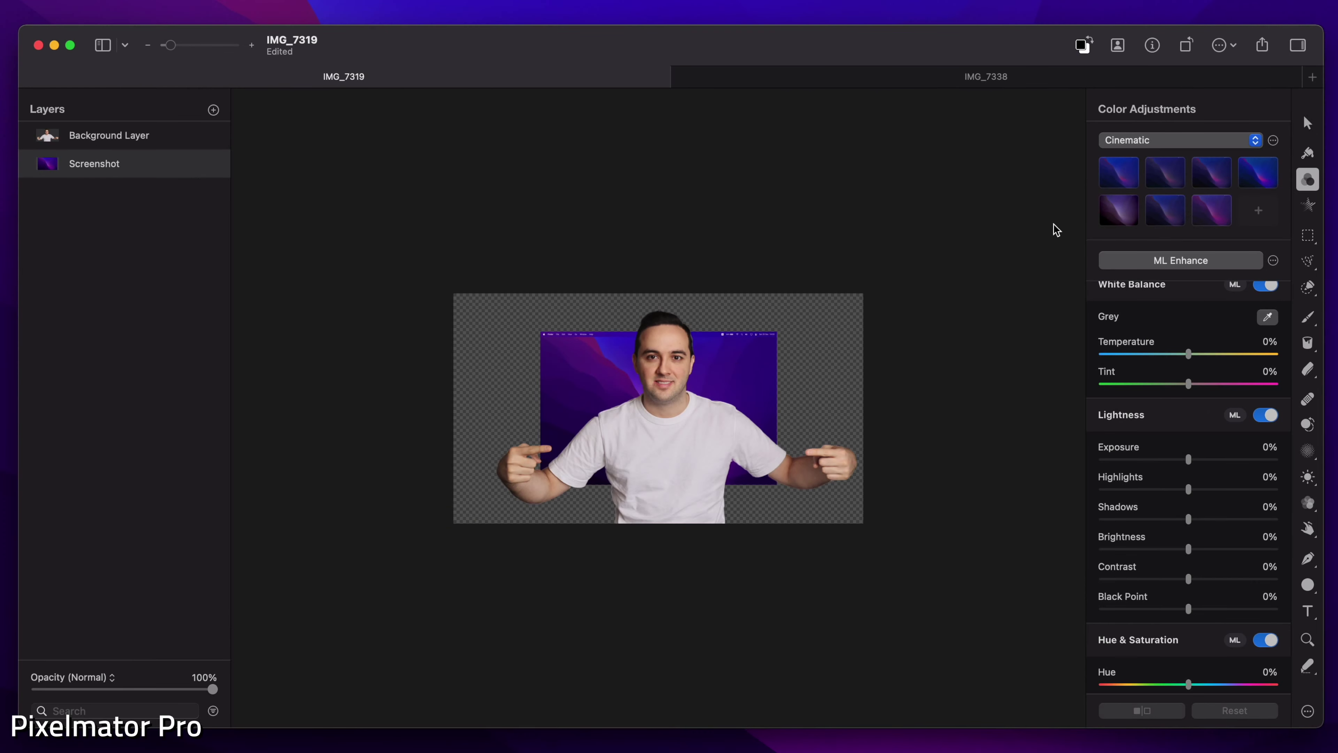
- Enlarge the Screenshot layer behind the portrait to about 6174 × 3991 px so it fills the canvas
{"action": "key", "text": "v"}
{"action": "left_click_drag", "start_coordinate": [658, 331], "coordinate": [662, 286]}
{"action": "left_click_drag", "start_coordinate": [658, 484], "coordinate": [655, 560]}
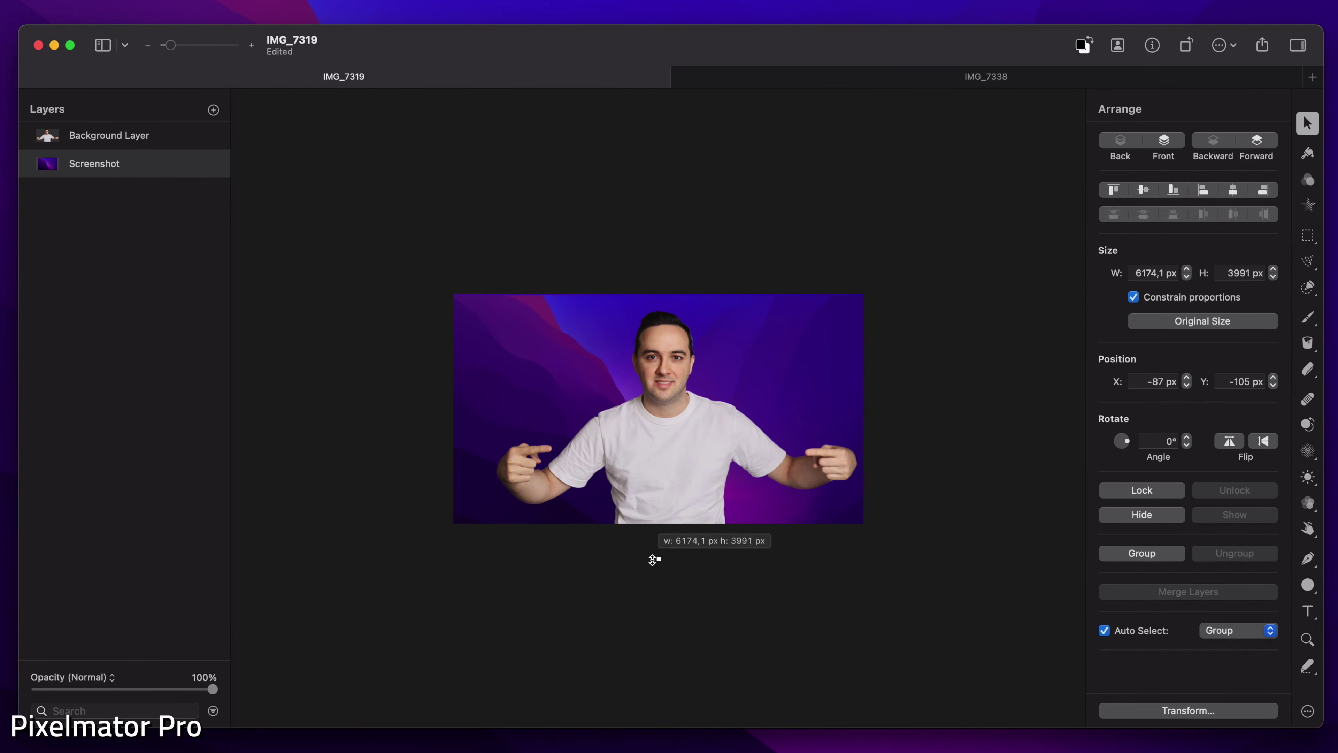
- Shift the portrait layer sideways and resize it to about 5450 × 3221 px against the background
{"action": "scroll", "coordinate": [718, 431], "scroll_direction": "up", "scroll_amount": 4}
{"action": "scroll", "coordinate": [718, 431], "scroll_direction": "down", "scroll_amount": 3}
{"action": "left_click_drag", "start_coordinate": [718, 455], "coordinate": [701, 454]}
{"action": "left_click_drag", "start_coordinate": [659, 534], "coordinate": [659, 540]}
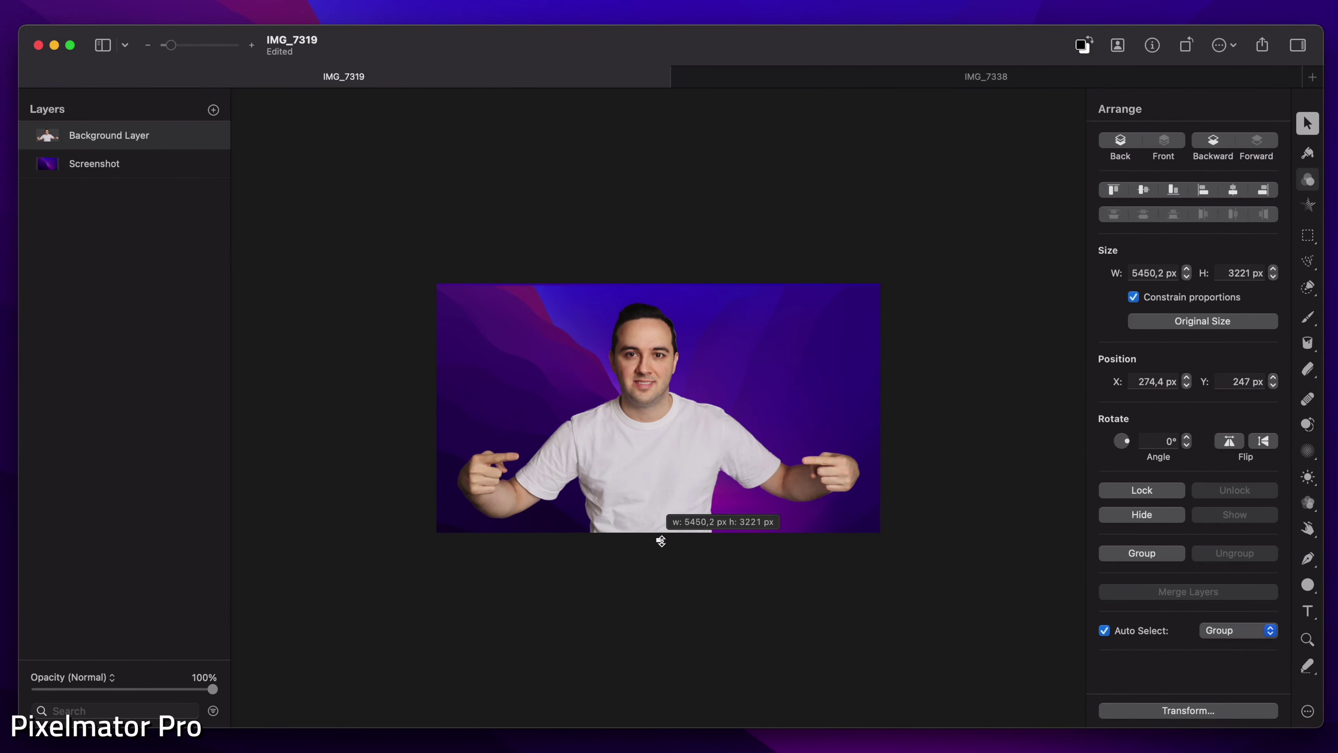
{"action": "left_click_drag", "start_coordinate": [659, 303], "coordinate": [658, 295]}
- Copy the laptop image from IMG_7338 into IMG_7319 as a new layer and shift it down over the portrait
{"action": "left_click", "coordinate": [863, 77]}
{"action": "key", "text": "super+c"}
{"action": "left_click", "coordinate": [590, 77]}
{"action": "key", "text": "super+v"}
{"action": "left_click_drag", "start_coordinate": [648, 472], "coordinate": [649, 493]}
{"action": "scroll", "coordinate": [658, 408], "scroll_direction": "down", "scroll_amount": 3}
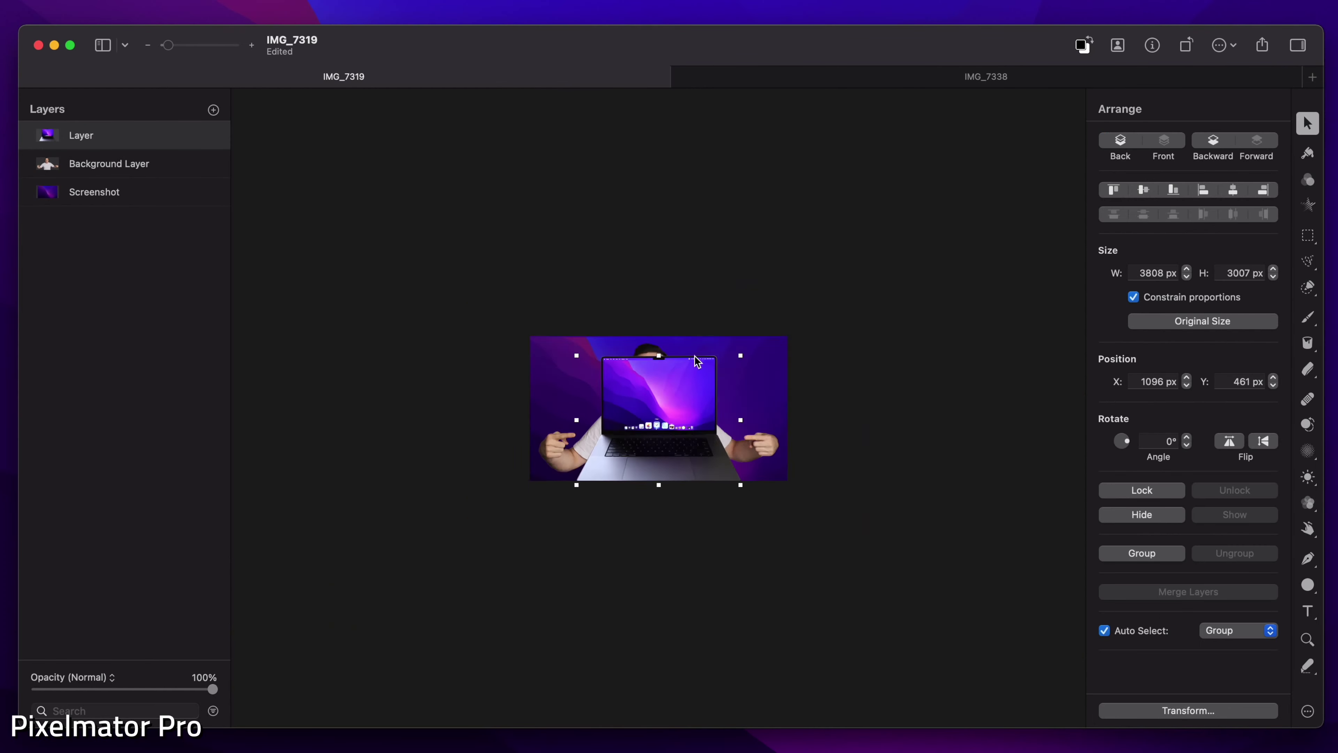
- Resize the laptop layer and arrange it in front of the portrait's chest, between the pointing hands
{"action": "scroll", "coordinate": [696, 362], "scroll_direction": "up", "scroll_amount": 5}
{"action": "left_click_drag", "start_coordinate": [659, 261], "coordinate": [659, 392]}
{"action": "left_click_drag", "start_coordinate": [671, 412], "coordinate": [652, 452]}
{"action": "left_click_drag", "start_coordinate": [639, 433], "coordinate": [652, 370]}
{"action": "left_click_drag", "start_coordinate": [663, 420], "coordinate": [674, 427]}
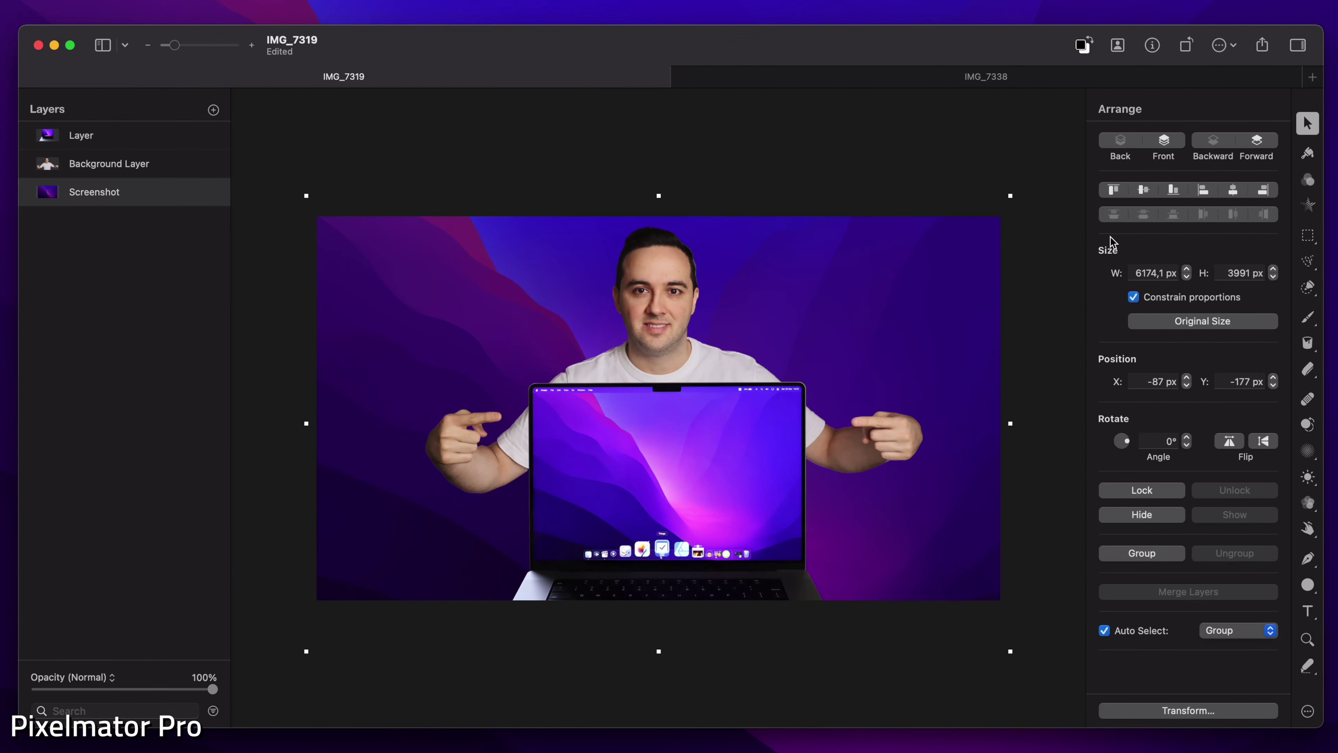
- Apply Cinematic colour adjustment preset 06 to the Screenshot background layer
{"action": "left_click", "coordinate": [1308, 153]}
{"action": "left_click", "coordinate": [1308, 179]}
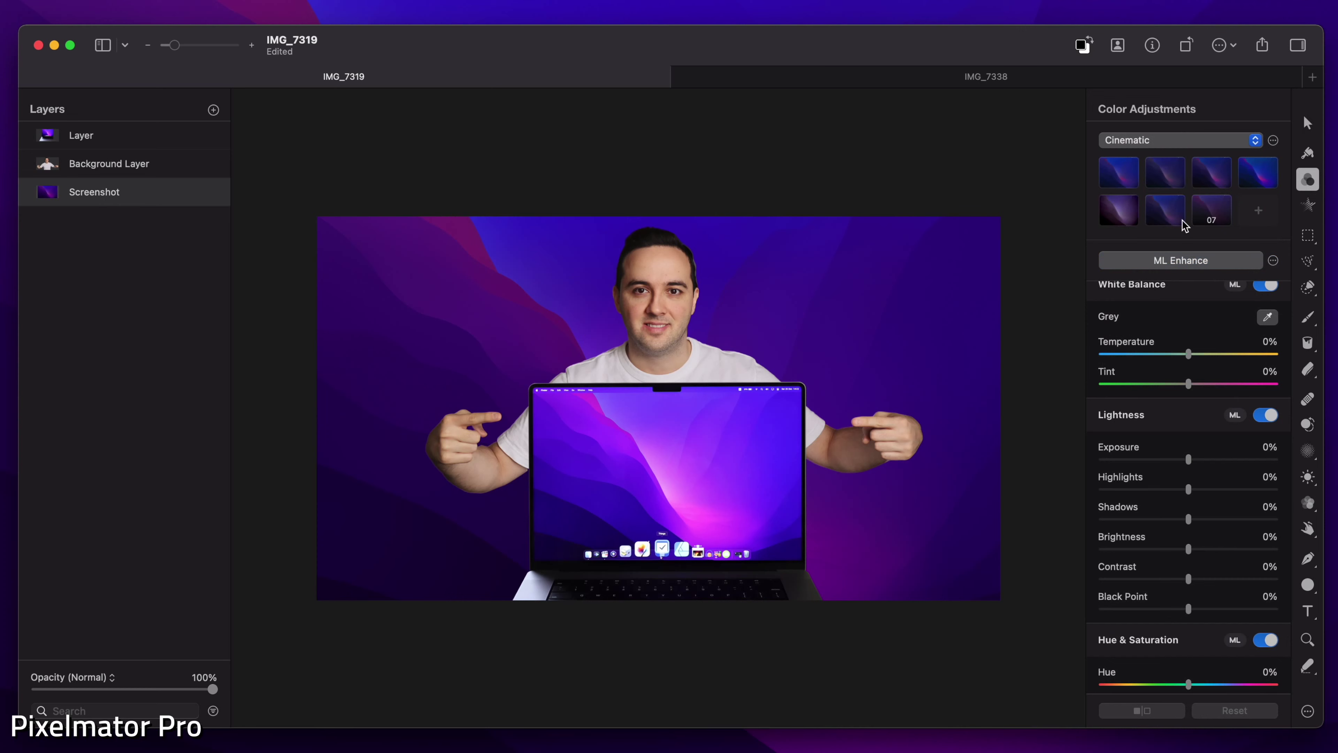
{"action": "left_click", "coordinate": [1212, 172]}
{"action": "left_click", "coordinate": [1117, 210]}
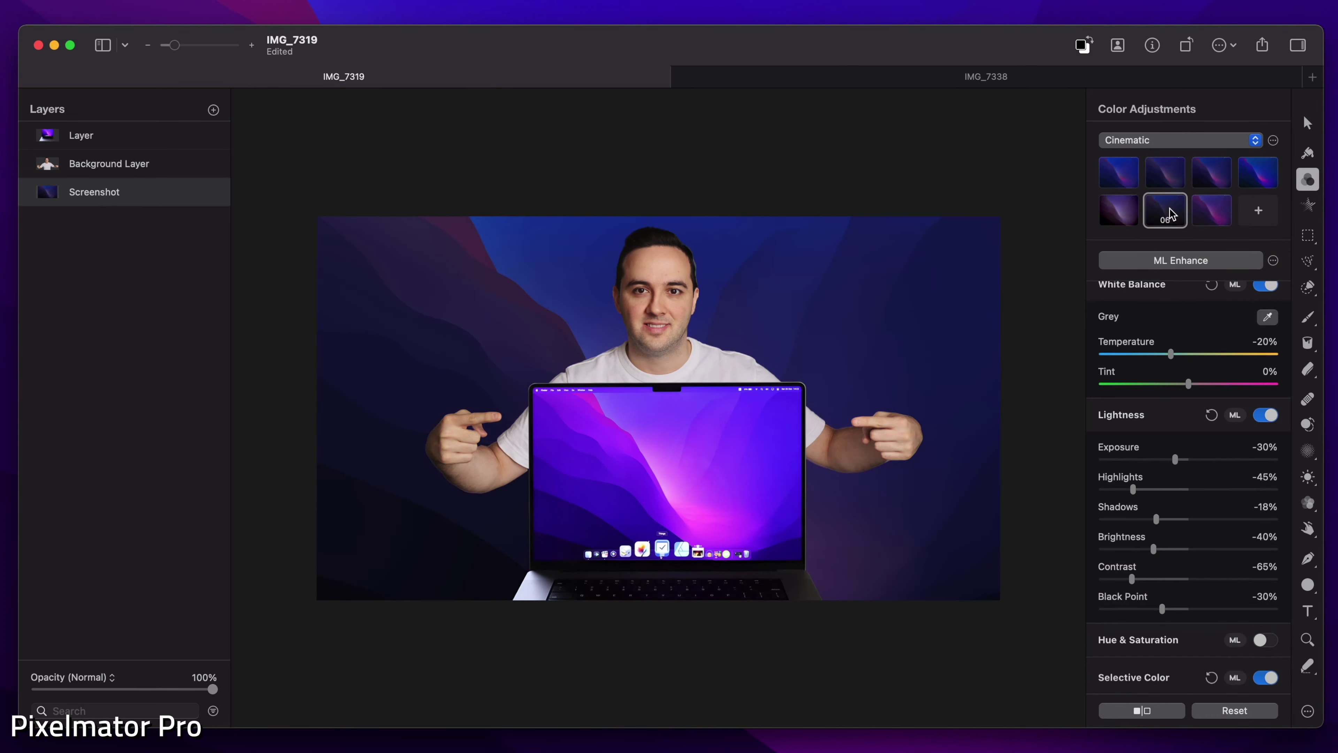
- Try presets from other colour adjustment collections, including Vintage, on the Screenshot background layer
{"action": "left_click", "coordinate": [1171, 140]}
{"action": "left_click", "coordinate": [1138, 206]}
{"action": "left_click", "coordinate": [1244, 168]}
{"action": "left_click", "coordinate": [1210, 170]}
{"action": "left_click", "coordinate": [1193, 141]}
{"action": "left_click", "coordinate": [1188, 158]}
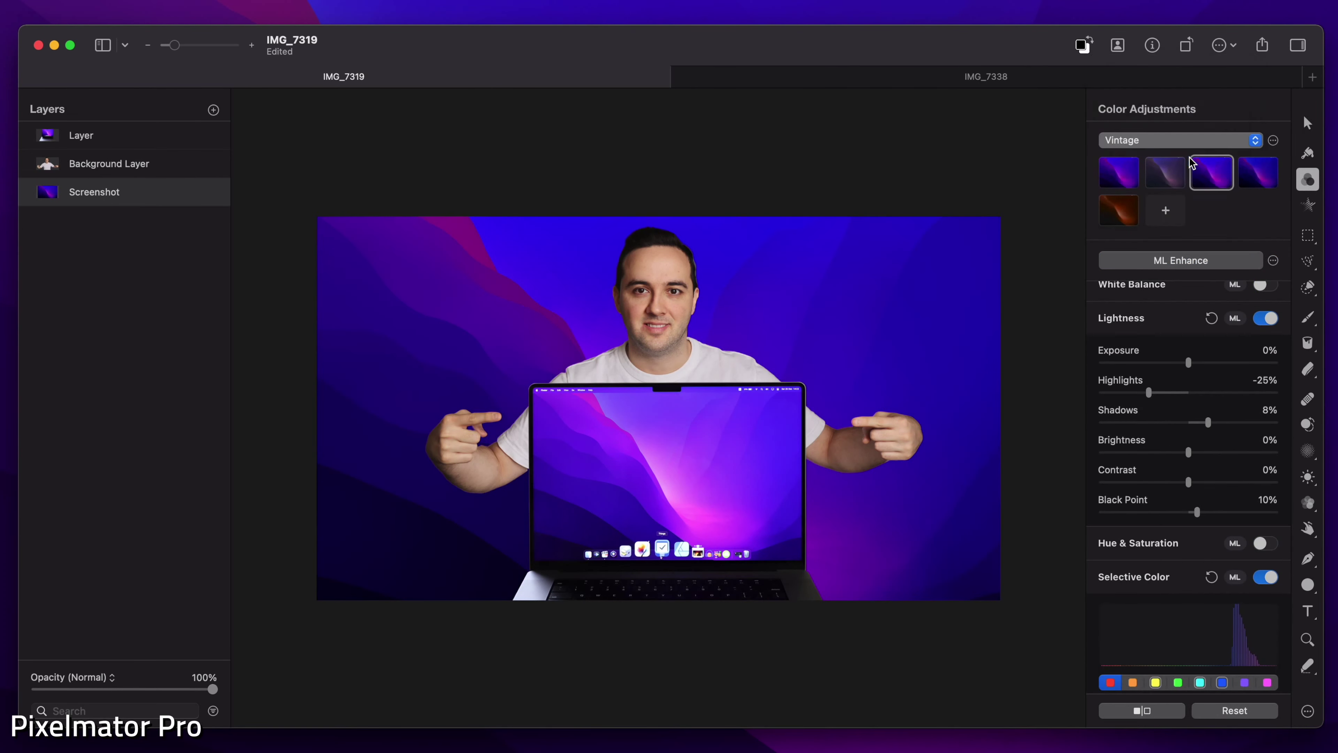
{"action": "left_click", "coordinate": [1212, 171]}
{"action": "left_click", "coordinate": [1214, 141]}
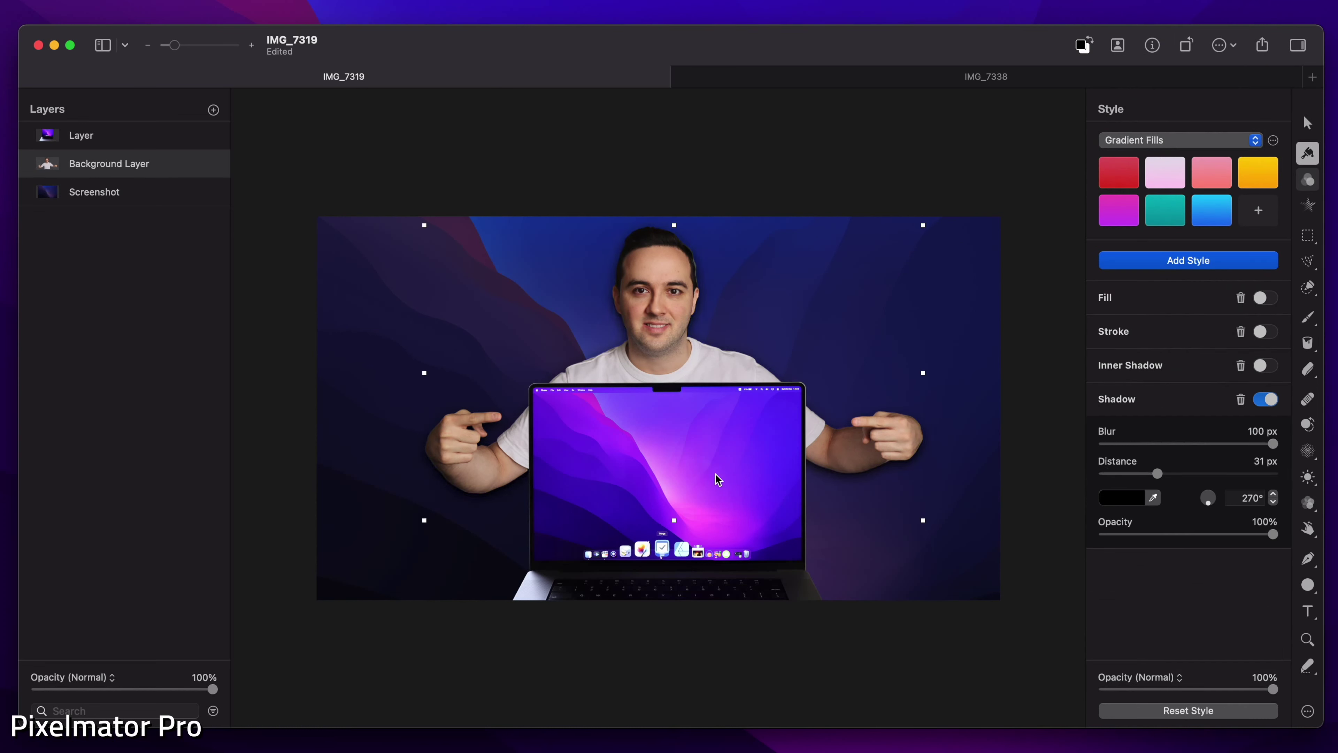
- Enlarge the portrait layer and reposition it behind the laptop
{"action": "left_click_drag", "start_coordinate": [923, 375], "coordinate": [804, 374]}
{"action": "left_click_drag", "start_coordinate": [579, 341], "coordinate": [636, 315]}
{"action": "left_click_drag", "start_coordinate": [862, 346], "coordinate": [1074, 346]}
{"action": "left_click_drag", "start_coordinate": [780, 304], "coordinate": [700, 358]}
{"action": "left_click", "coordinate": [693, 484]}
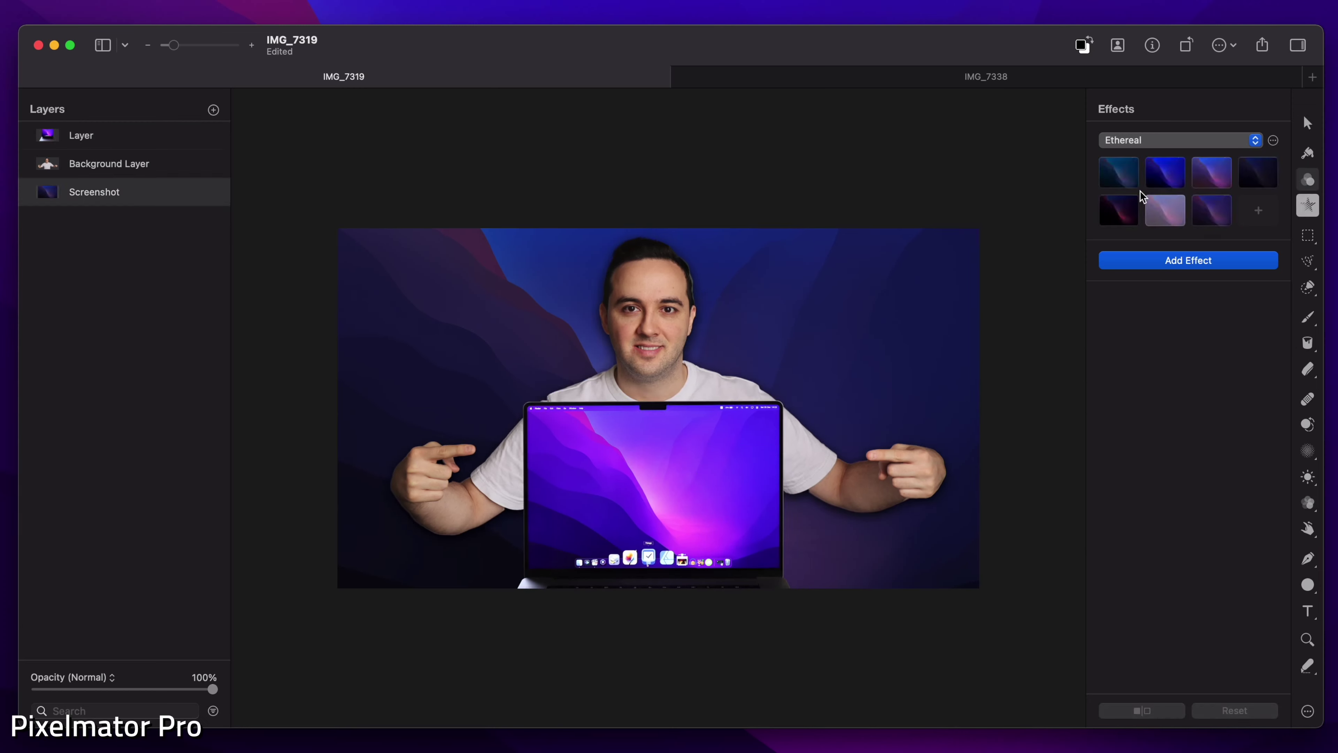
- Try the Chroma and Photographic effect presets, including Photographic 06, on the Screenshot background layer
{"action": "left_click", "coordinate": [1206, 140]}
{"action": "left_click", "coordinate": [1175, 142]}
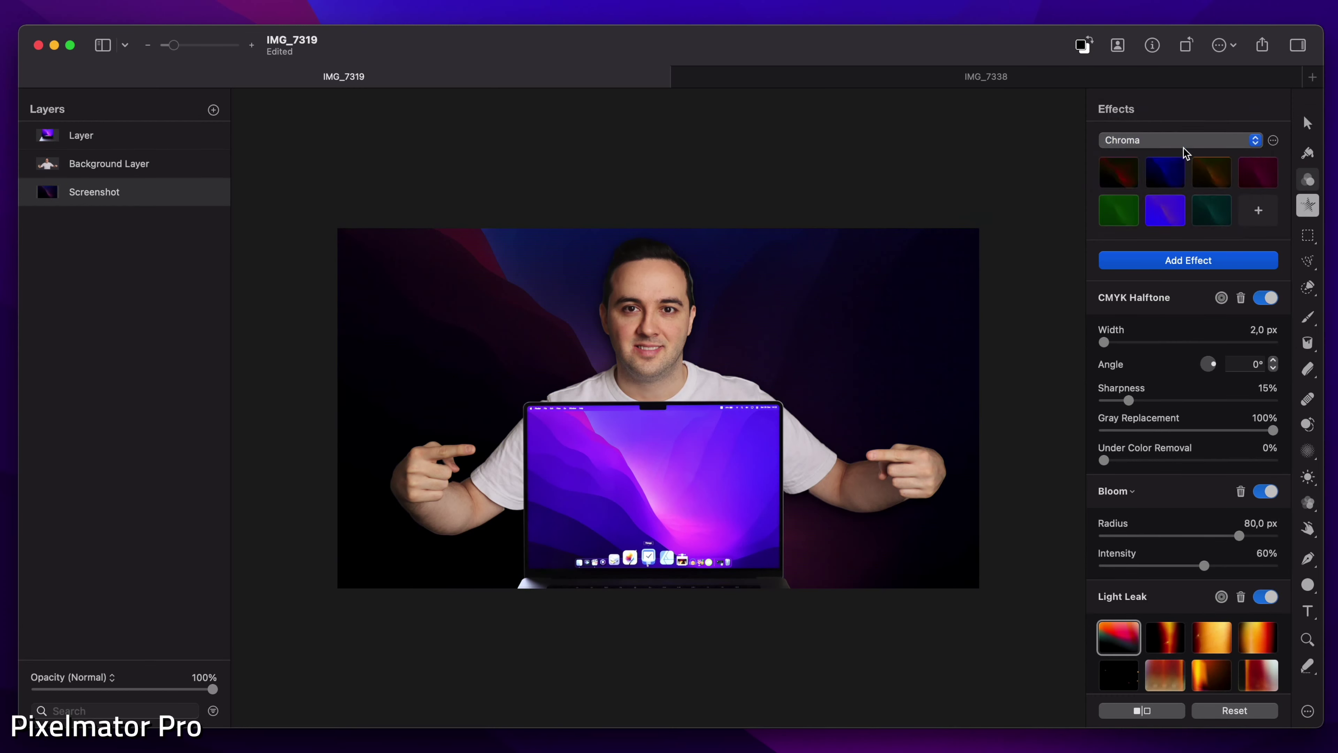
{"action": "left_click", "coordinate": [1207, 141]}
{"action": "left_click", "coordinate": [1203, 158]}
{"action": "left_click", "coordinate": [1210, 173]}
{"action": "left_click", "coordinate": [1257, 172]}
{"action": "left_click", "coordinate": [1120, 210]}
{"action": "left_click", "coordinate": [1165, 211]}
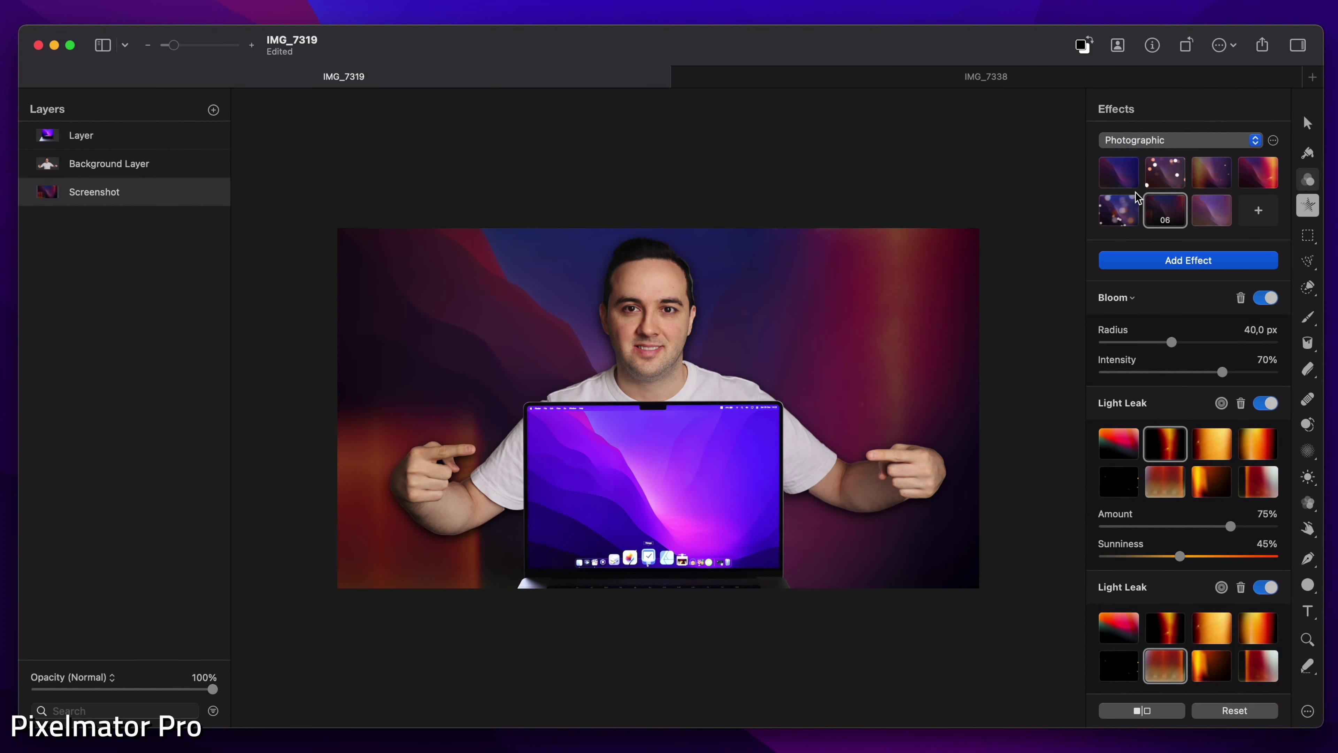
- Try further effect collections and presets on the Screenshot background layer
{"action": "left_click", "coordinate": [1120, 173]}
{"action": "left_click", "coordinate": [1148, 142]}
{"action": "left_click", "coordinate": [1122, 124]}
{"action": "left_click", "coordinate": [1170, 140]}
{"action": "left_click", "coordinate": [1133, 126]}
{"action": "left_click", "coordinate": [1212, 210]}
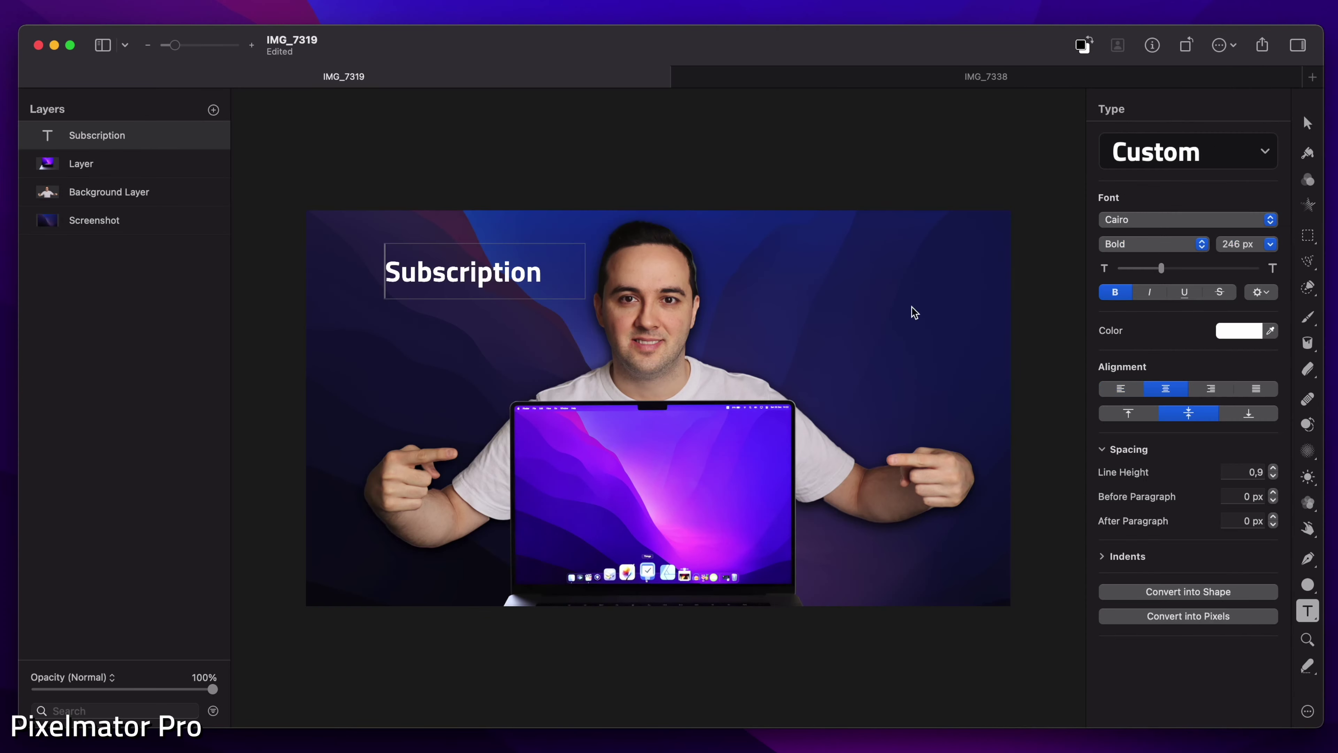
- Position the centre-aligned "Subscription" text over the laptop screen and turn on its shadow
{"action": "key", "text": "super+a"}
{"action": "left_click", "coordinate": [1166, 389]}
{"action": "key", "text": "Escape"}
{"action": "left_click_drag", "start_coordinate": [495, 269], "coordinate": [662, 483]}
{"action": "left_click", "coordinate": [1308, 153]}
{"action": "left_click", "coordinate": [1265, 399]}
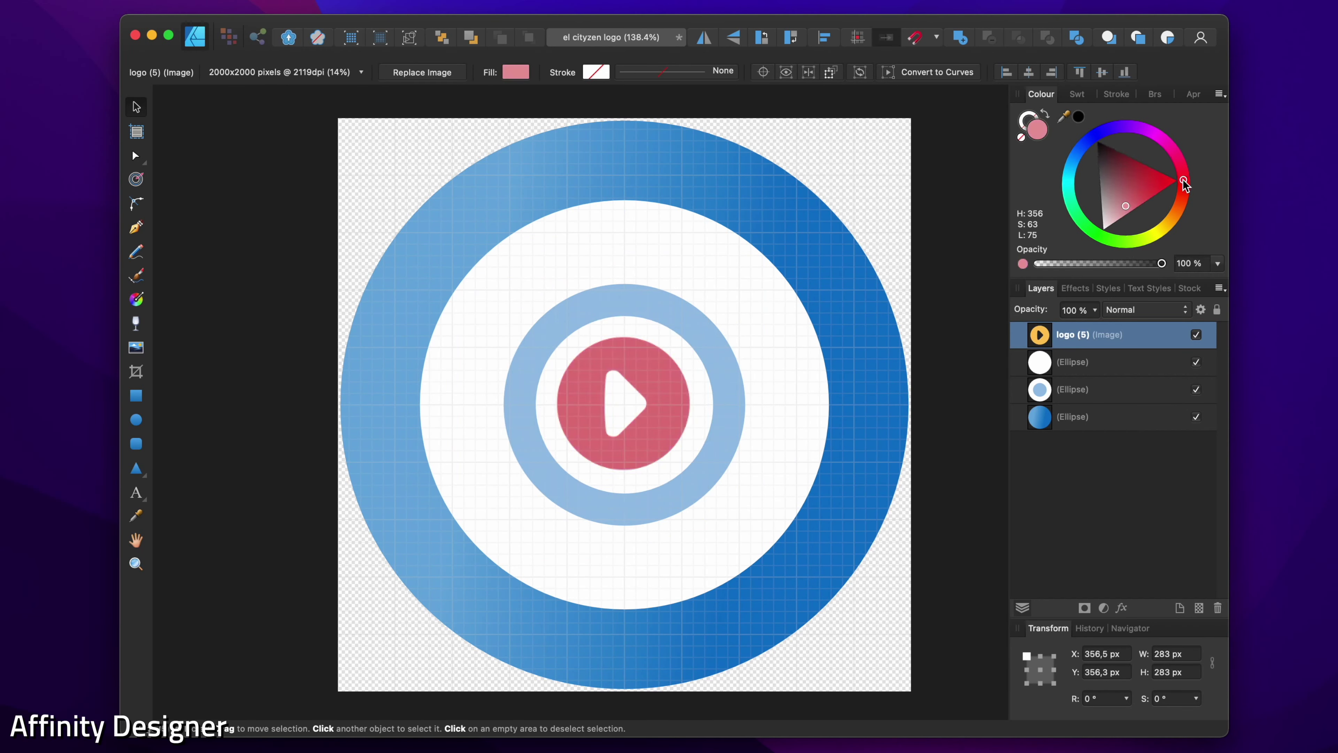
- Switch to Affinity Designer, recolour the play logo a stronger red and turn the ring around it light green
{"action": "left_click", "coordinate": [1118, 179]}
{"action": "left_click_drag", "start_coordinate": [1118, 179], "coordinate": [1154, 157]}
{"action": "left_click", "coordinate": [728, 335]}
{"action": "left_click_drag", "start_coordinate": [785, 403], "coordinate": [738, 413]}
{"action": "left_click_drag", "start_coordinate": [1095, 136], "coordinate": [1111, 222]}
{"action": "left_click_drag", "start_coordinate": [711, 315], "coordinate": [711, 309]}
- Centre the green ring and the play logo horizontally and vertically on the artboard
{"action": "left_click", "coordinate": [824, 37]}
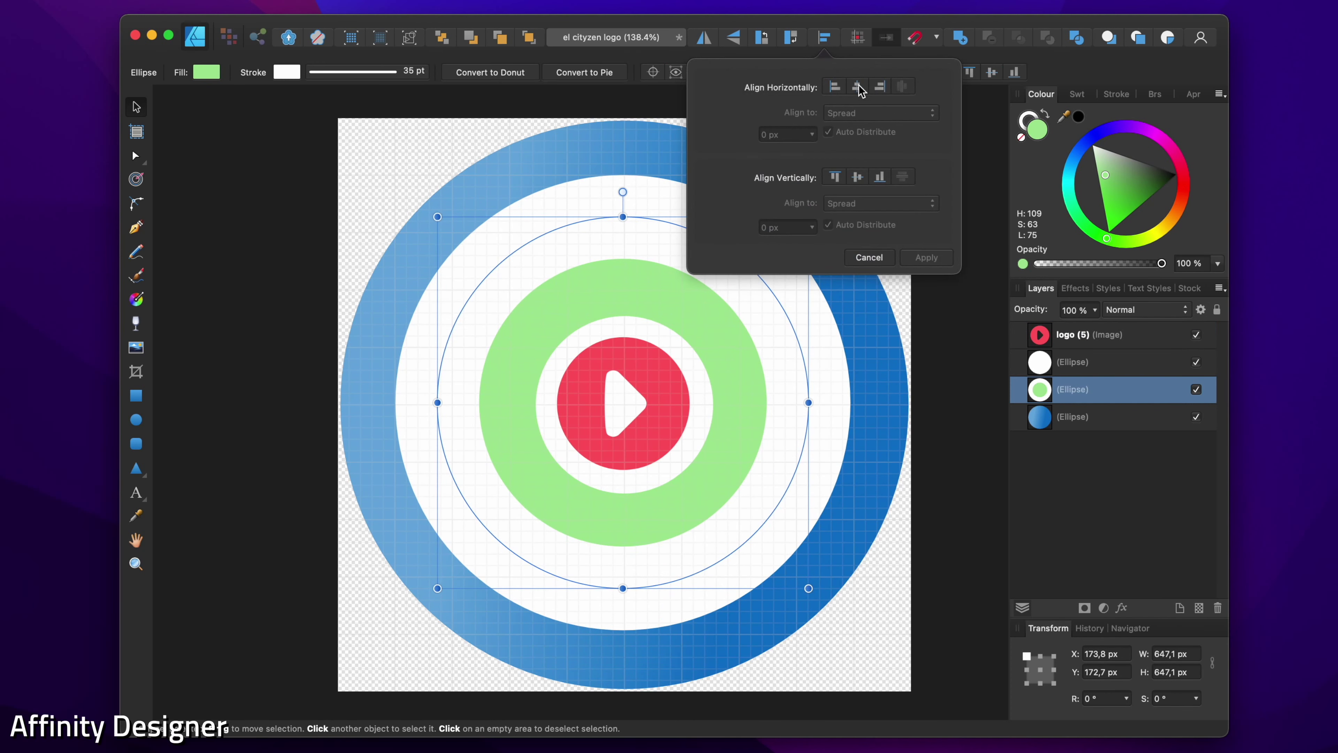
{"action": "left_click", "coordinate": [862, 92]}
{"action": "left_click", "coordinate": [878, 182]}
{"action": "left_click", "coordinate": [650, 407]}
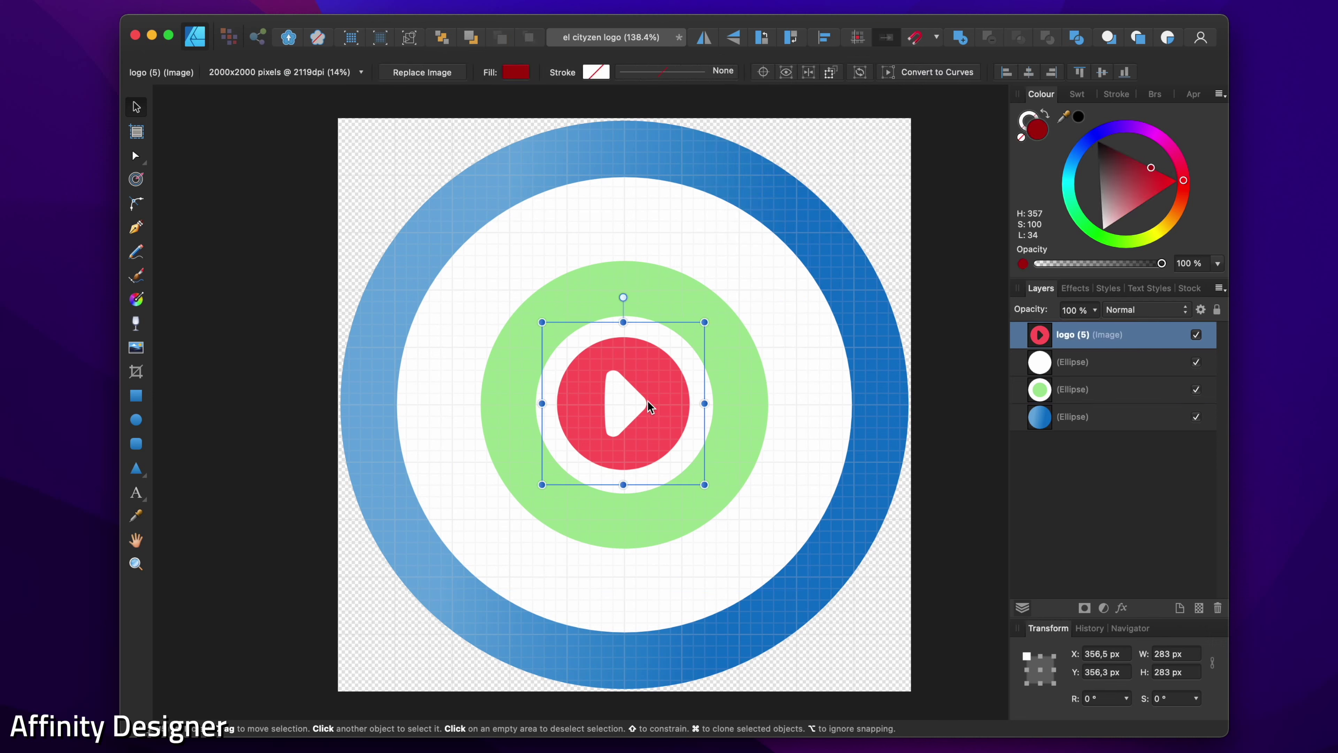
{"action": "left_click", "coordinate": [828, 42]}
{"action": "left_click", "coordinate": [857, 89]}
{"action": "left_click", "coordinate": [858, 178]}
- Recolour the outer blue circle red, shrink it slightly and keep it centred around the white ring
{"action": "left_click", "coordinate": [900, 380]}
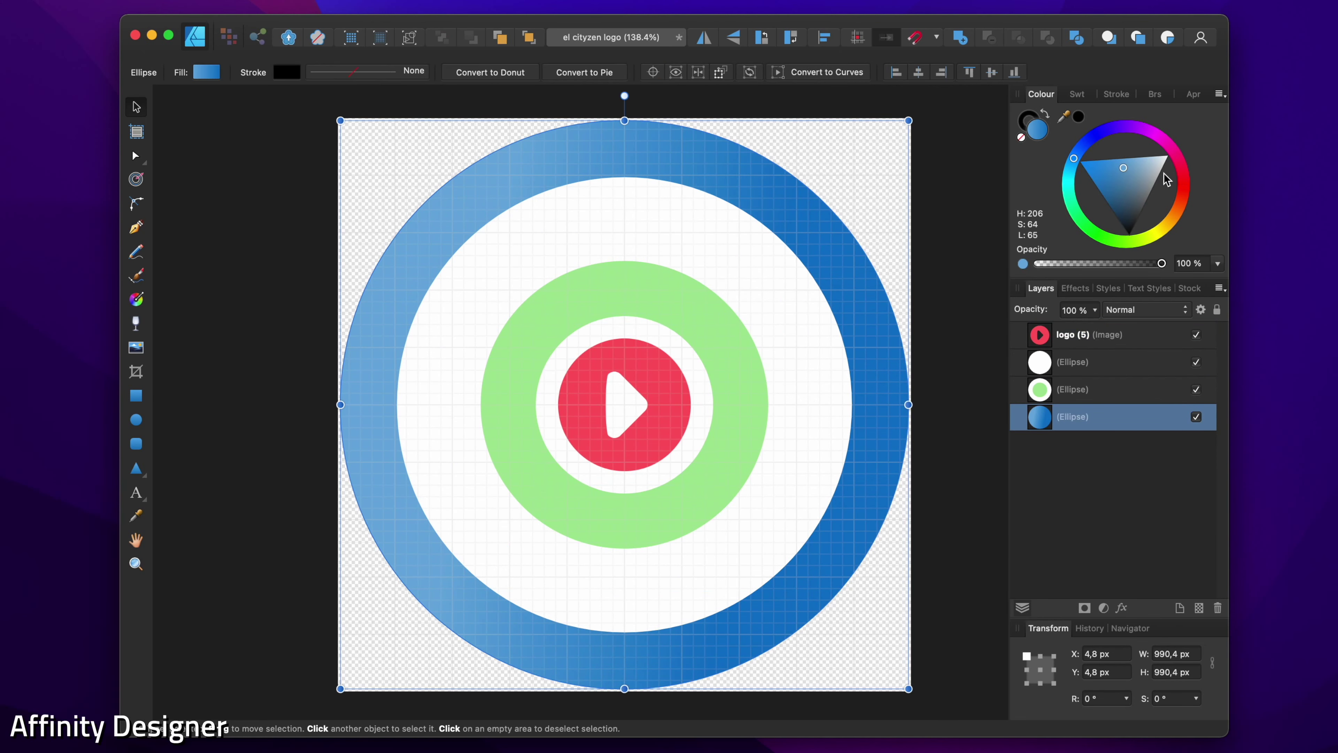
{"action": "left_click", "coordinate": [1184, 179]}
{"action": "left_click_drag", "start_coordinate": [907, 405], "coordinate": [873, 405]}
{"action": "mouse_move", "coordinate": [469, 194]}
{"action": "left_mouse_down"}
{"action": "mouse_move", "coordinate": [511, 194]}
{"action": "mouse_move", "coordinate": [488, 194]}
{"action": "left_mouse_up"}
{"action": "left_click", "coordinate": [268, 145]}
- Open the export options and look through the SVG, PNG, JPEG, GIF and PSD formats
{"action": "left_click", "coordinate": [120, 2]}
{"action": "left_click", "coordinate": [154, 276]}
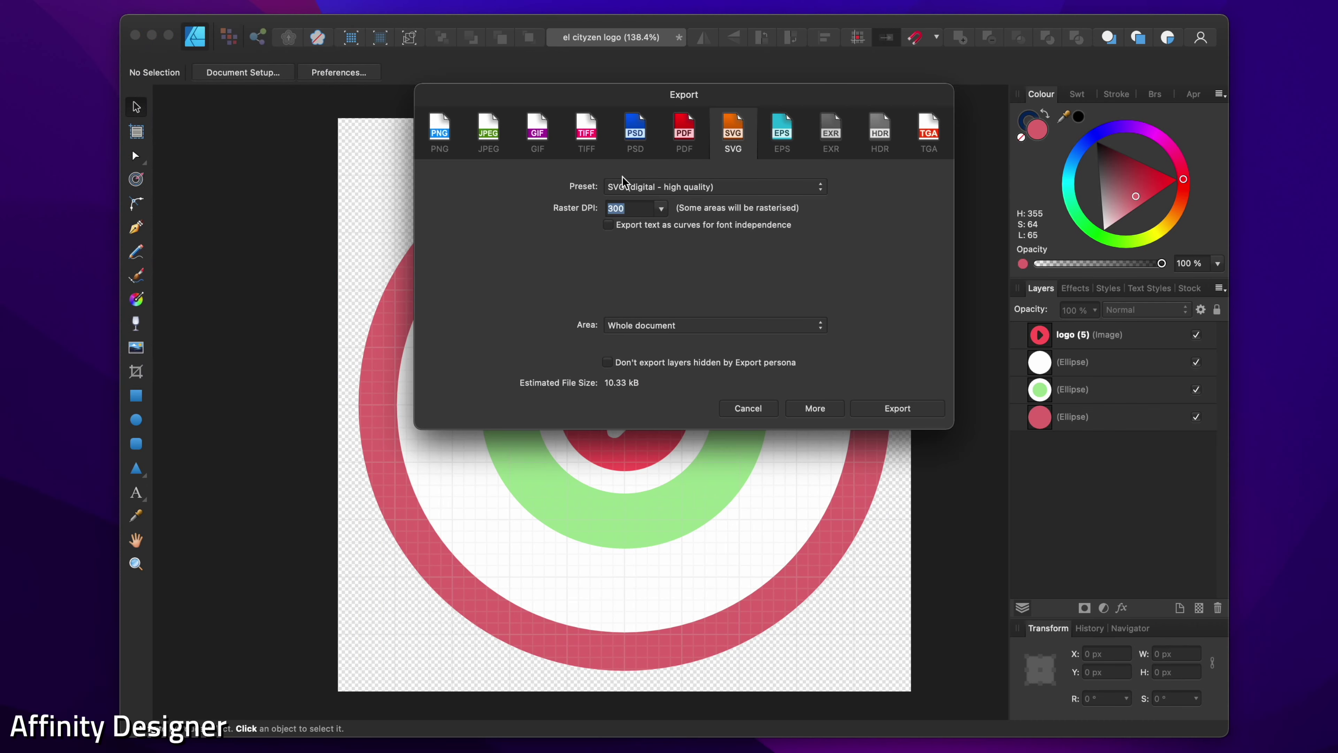
{"action": "left_click", "coordinate": [699, 186]}
{"action": "left_click", "coordinate": [706, 174]}
{"action": "left_click", "coordinate": [448, 131]}
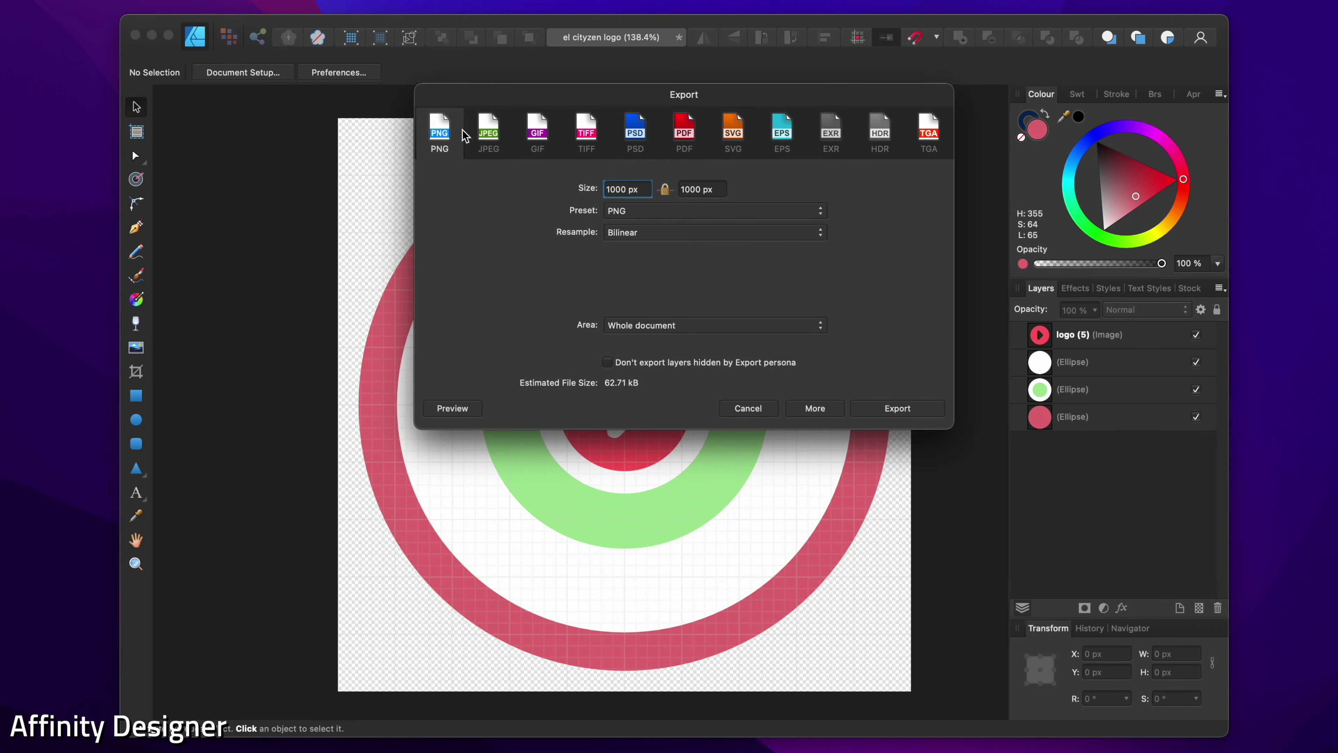
{"action": "left_click", "coordinate": [490, 122]}
{"action": "left_click", "coordinate": [526, 129]}
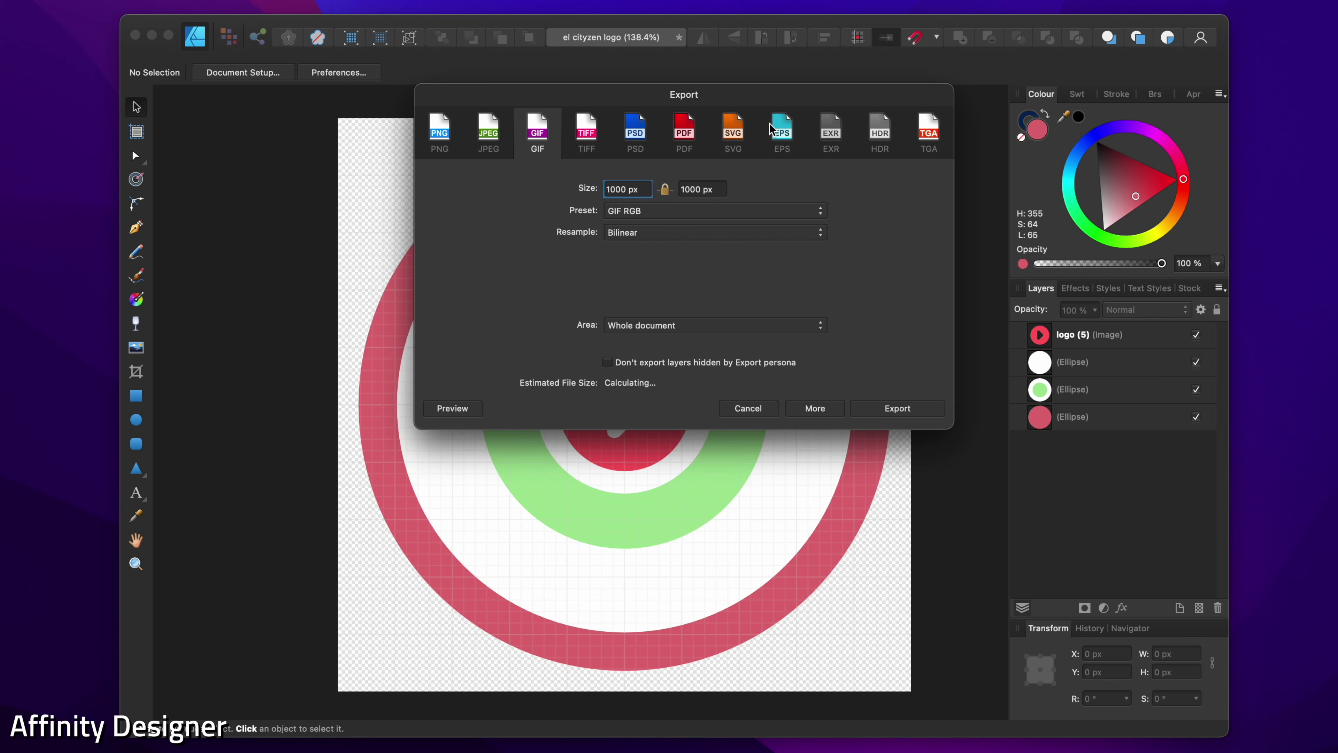
{"action": "left_click", "coordinate": [656, 134]}
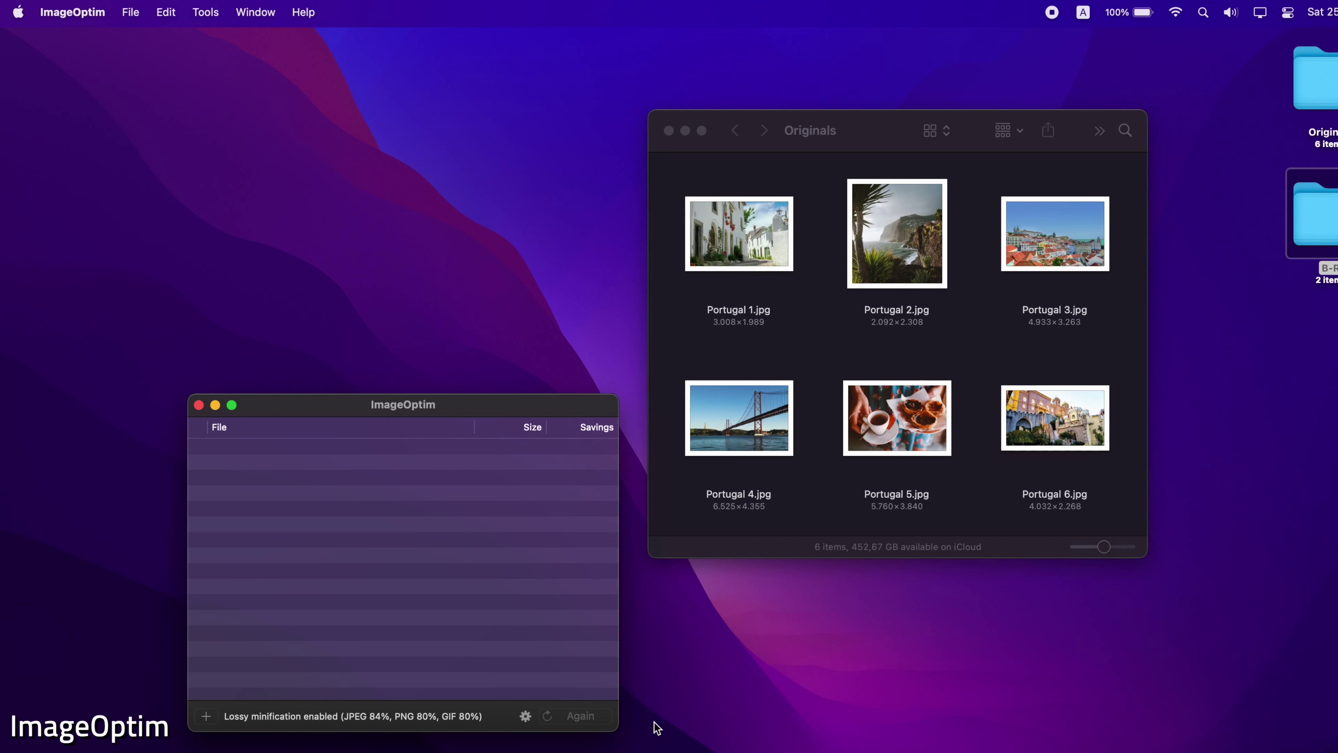
- Switch to ImageOptim and set the lossy JPEG quality to 78% in its preferences
{"action": "left_click", "coordinate": [525, 716]}
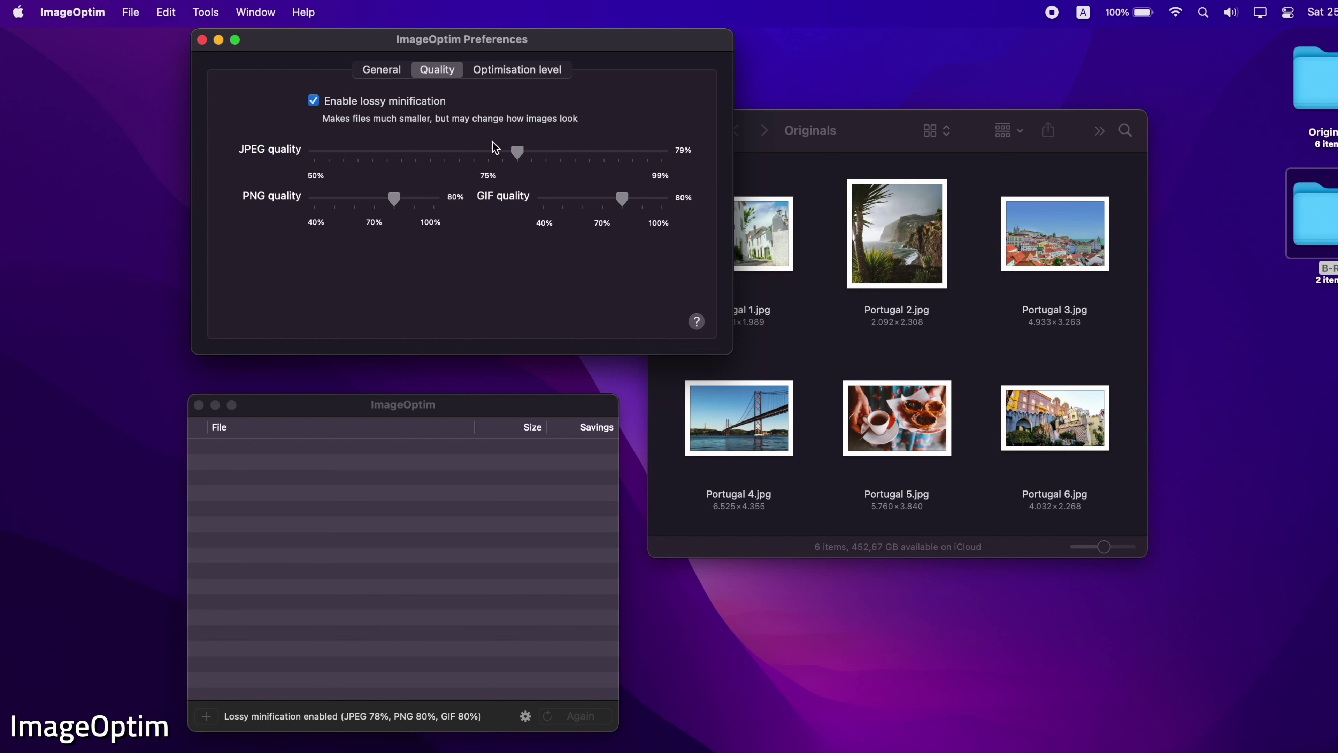
{"action": "left_click", "coordinate": [202, 40]}
- Check the file information of Portugal 2.jpg in the Originals folder
{"action": "left_click", "coordinate": [793, 232]}
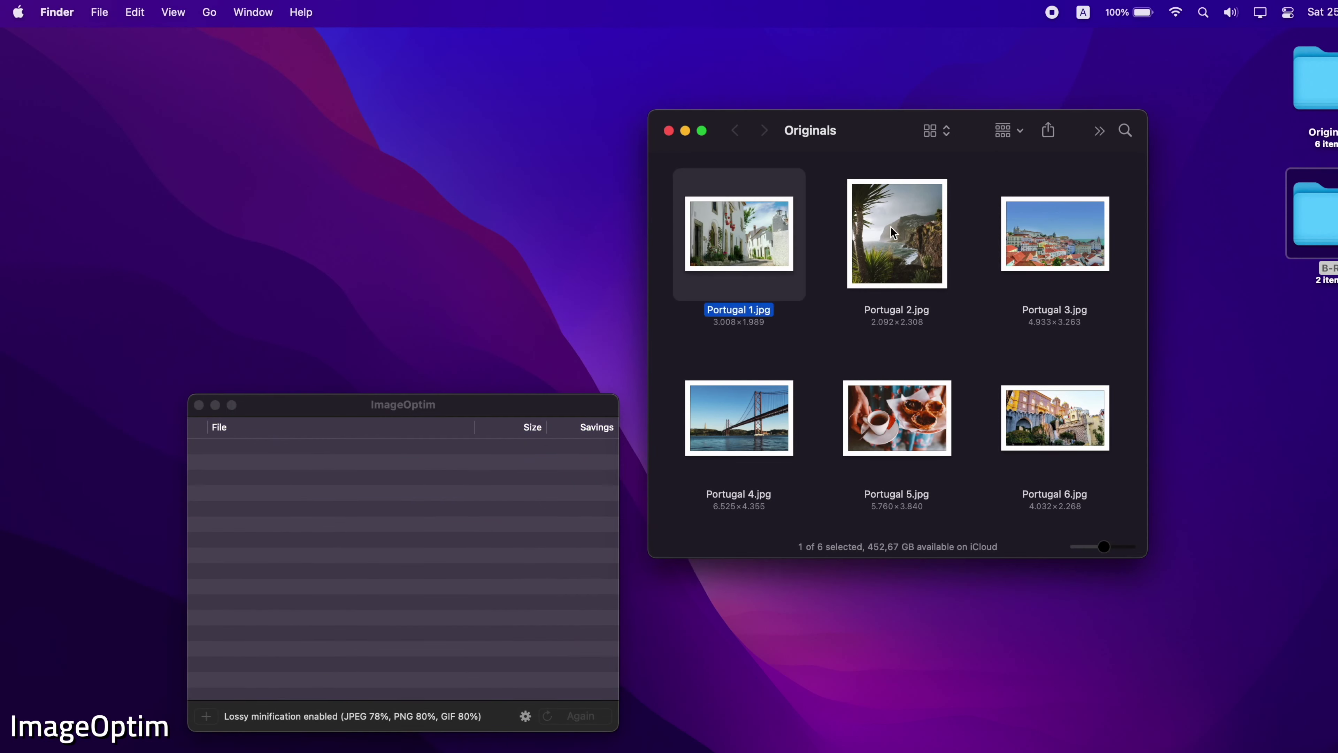
{"action": "left_click", "coordinate": [891, 227]}
{"action": "key", "text": "super+i"}
{"action": "left_click_drag", "start_coordinate": [163, 84], "coordinate": [481, 160]}
{"action": "left_click", "coordinate": [330, 158]}
- Add all six Portugal images from the Originals folder to ImageOptim for compression
{"action": "left_click_drag", "start_coordinate": [677, 214], "coordinate": [1031, 436]}
{"action": "left_click_drag", "start_coordinate": [754, 414], "coordinate": [434, 579]}
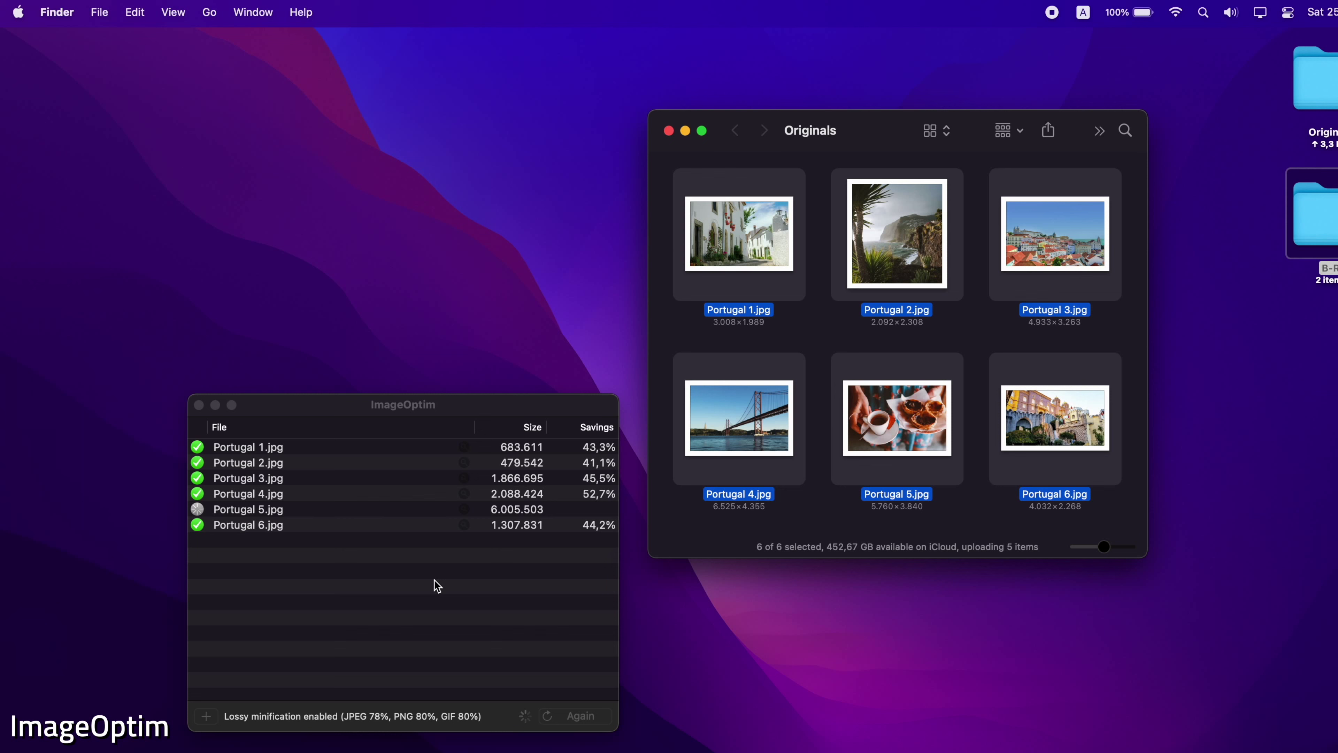
- Check the file information of the compressed Portugal 2.jpg in the Originals folder, moving the info window beside the folder
{"action": "left_click", "coordinate": [517, 464]}
{"action": "left_click", "coordinate": [850, 285]}
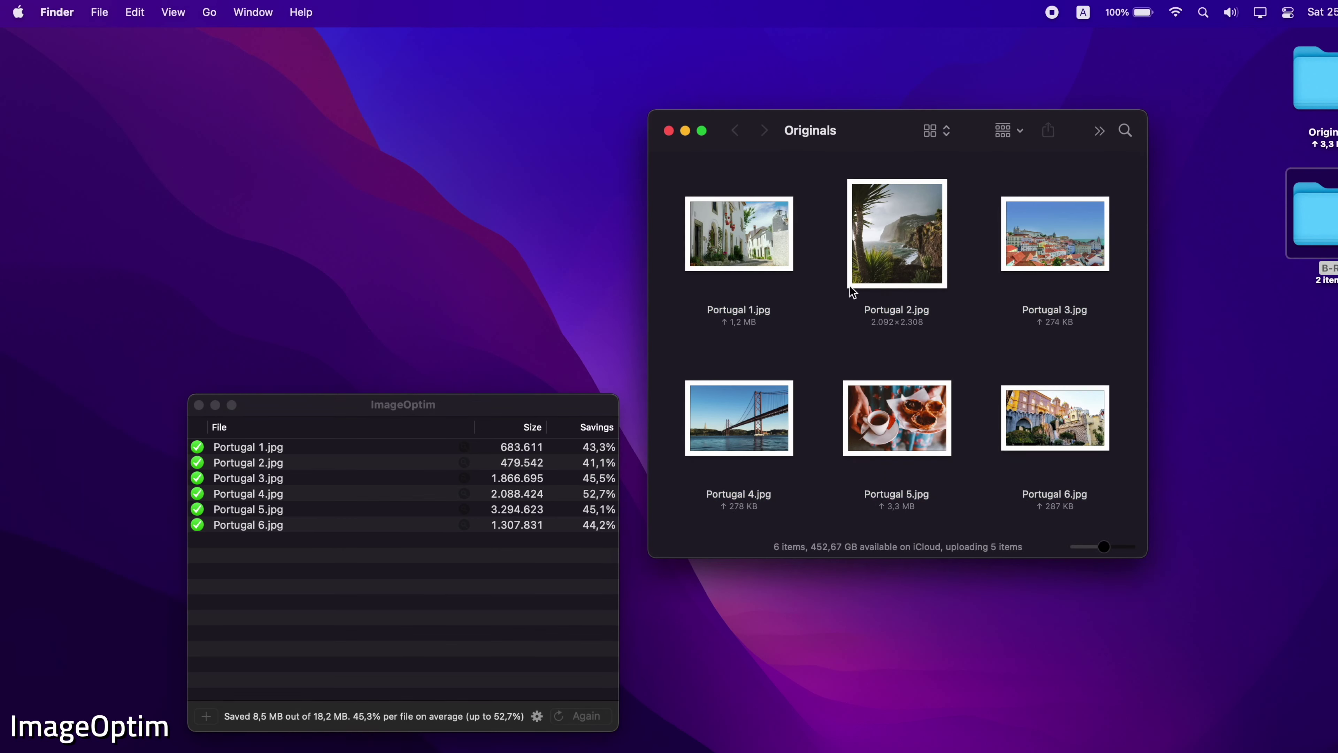
{"action": "key", "text": "super+i"}
{"action": "left_click_drag", "start_coordinate": [189, 49], "coordinate": [550, 188]}
{"action": "left_click", "coordinate": [375, 186]}
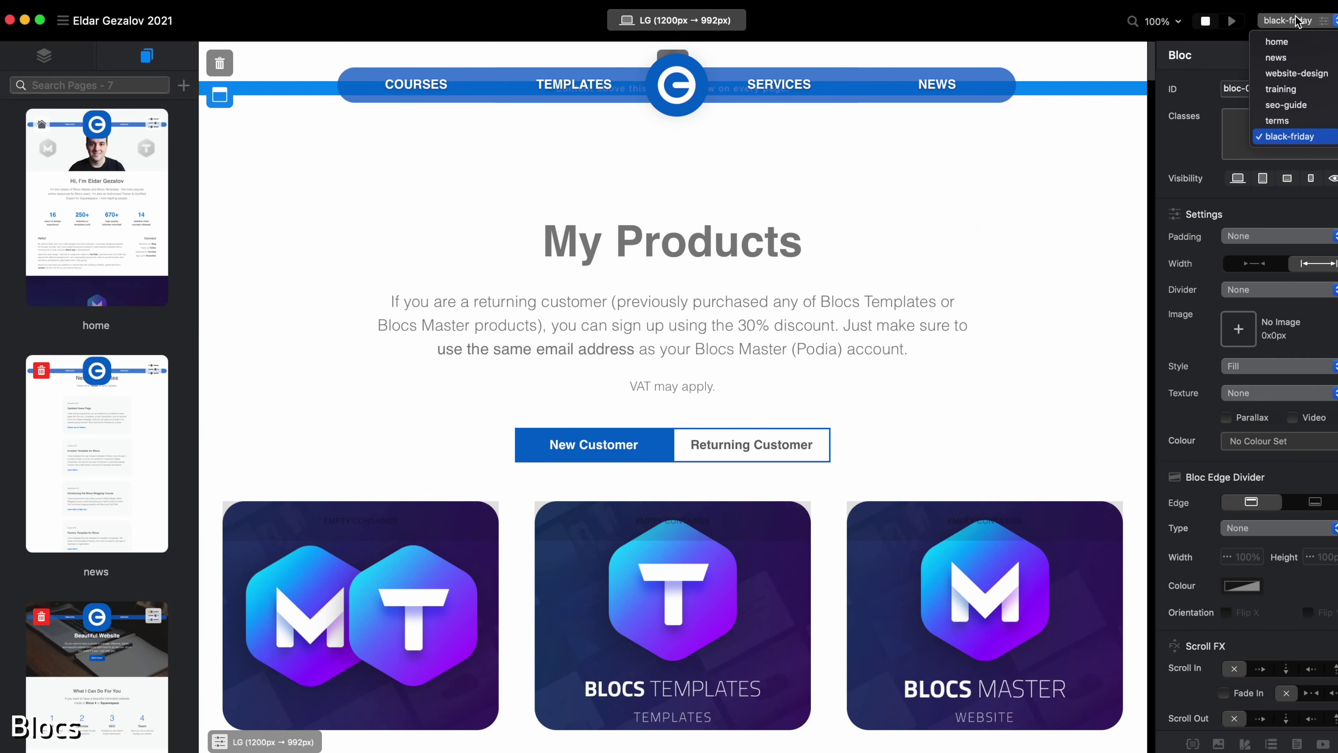
- Switch to Blocs, open the site's home page and create an empty page named about-me
{"action": "left_click", "coordinate": [1286, 42]}
{"action": "left_click", "coordinate": [183, 85]}
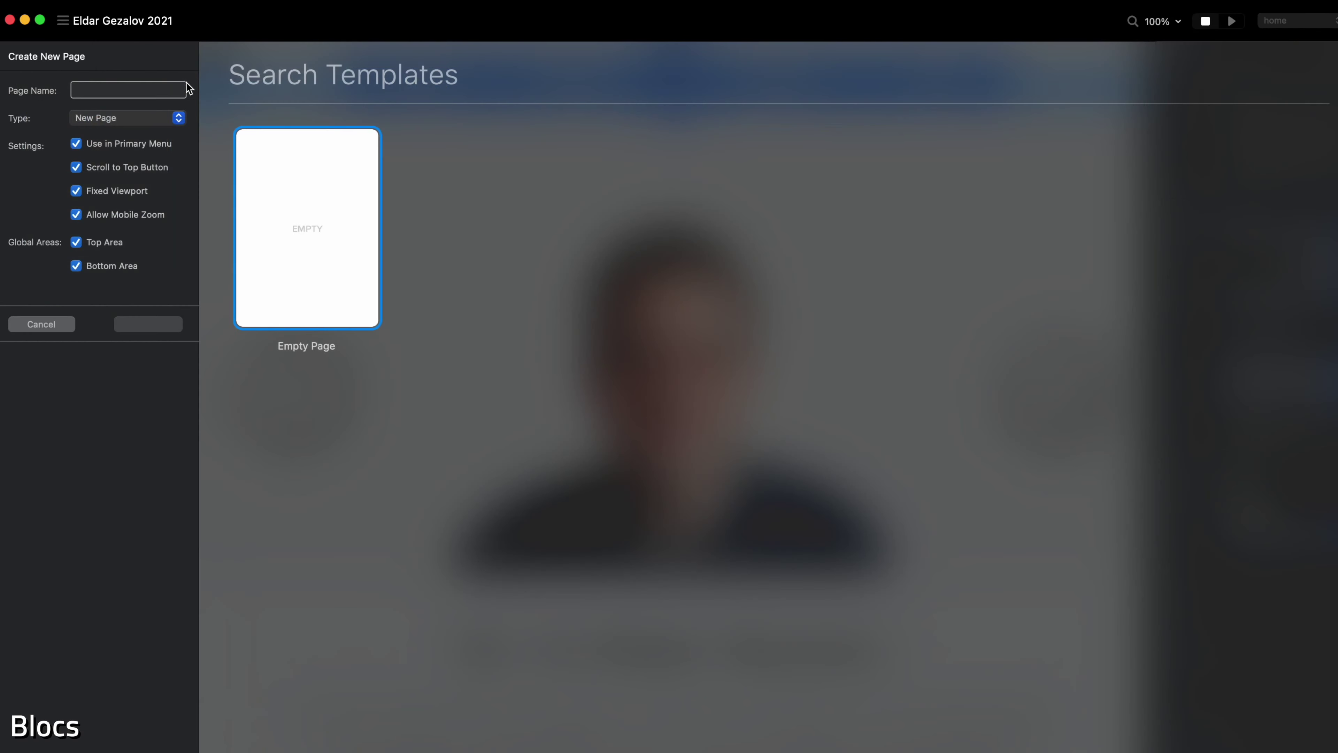
{"action": "type", "text": "about-me"}
{"action": "key", "text": "Return"}
- Add a Structure 1 Column bloc and a Heading 1 in it reading About plus the site owner's first name
{"action": "left_click", "coordinate": [667, 249]}
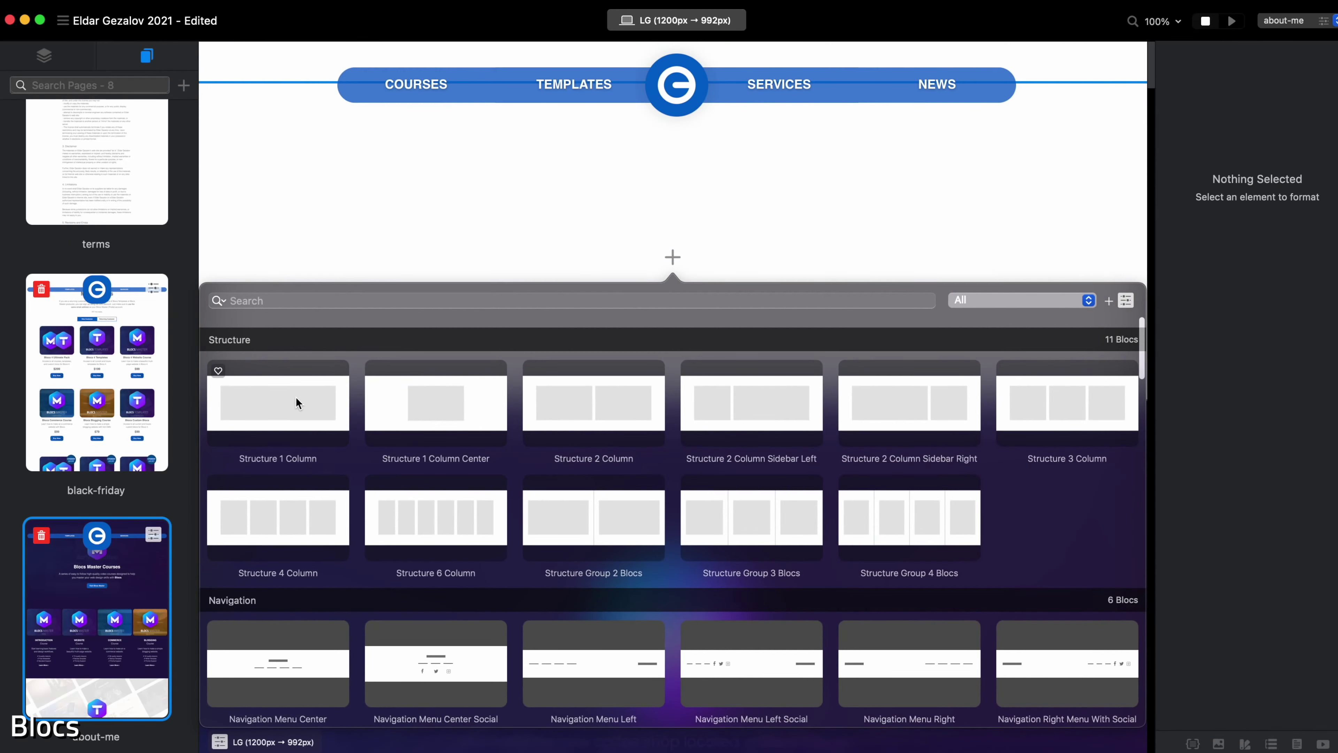
{"action": "left_click", "coordinate": [296, 396]}
{"action": "left_click", "coordinate": [658, 307]}
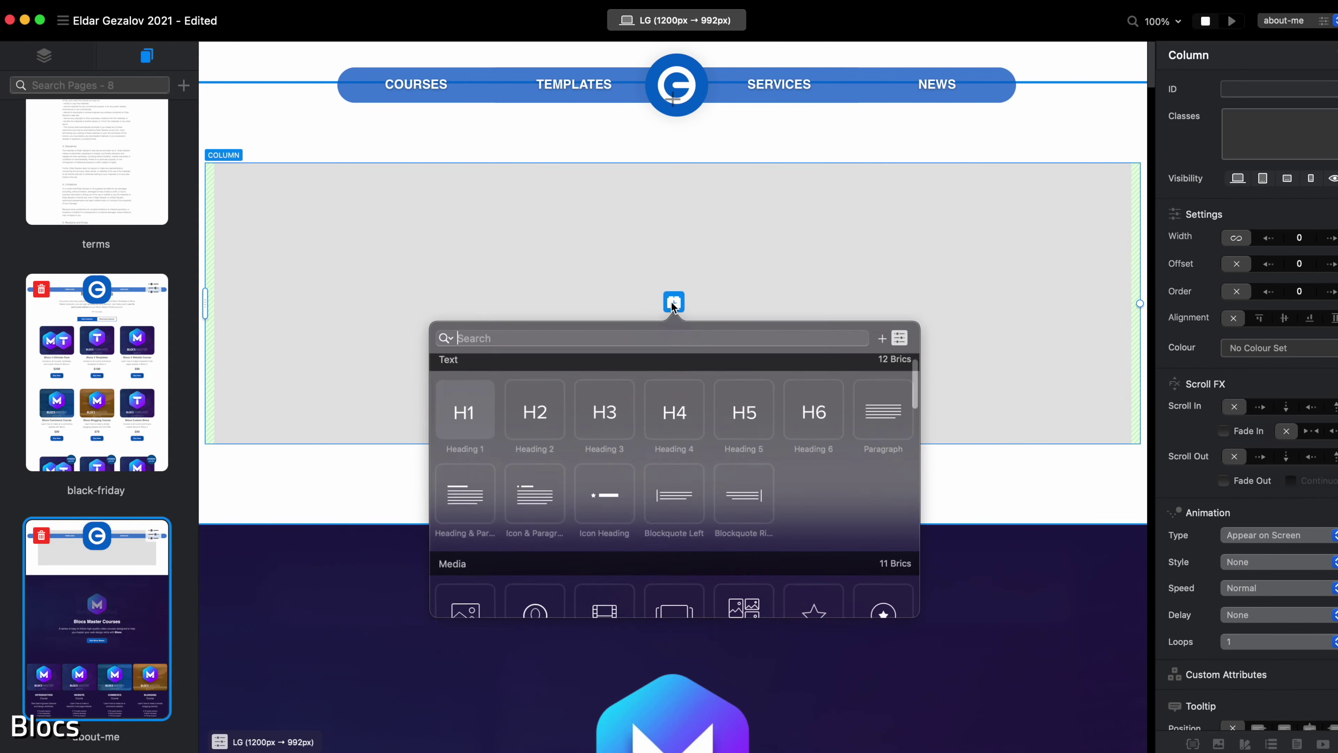
{"action": "left_click", "coordinate": [467, 410]}
{"action": "type", "text": "About Eldar"}
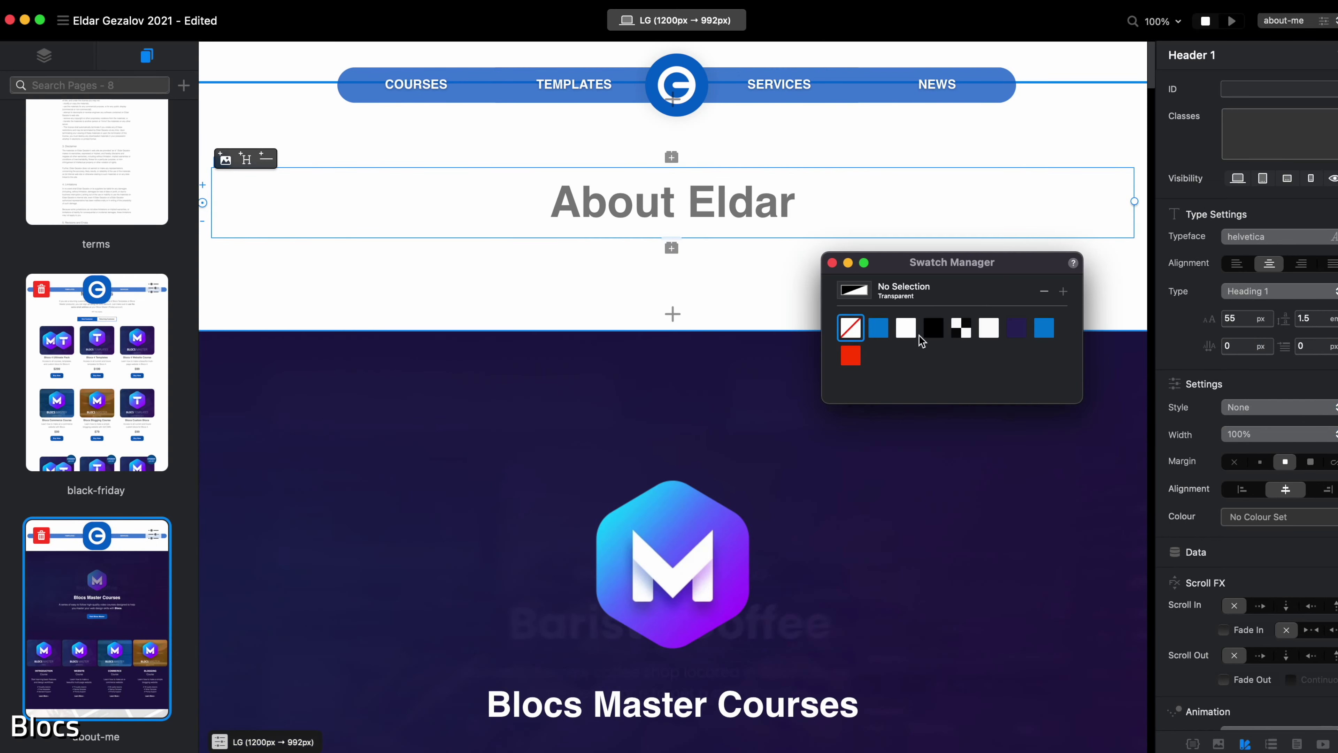
- Colour the heading black and insert a paragraph below it, trimmed to its first two placeholder sentences
{"action": "left_click", "coordinate": [931, 329]}
{"action": "left_click", "coordinate": [831, 262]}
{"action": "left_click", "coordinate": [671, 247]}
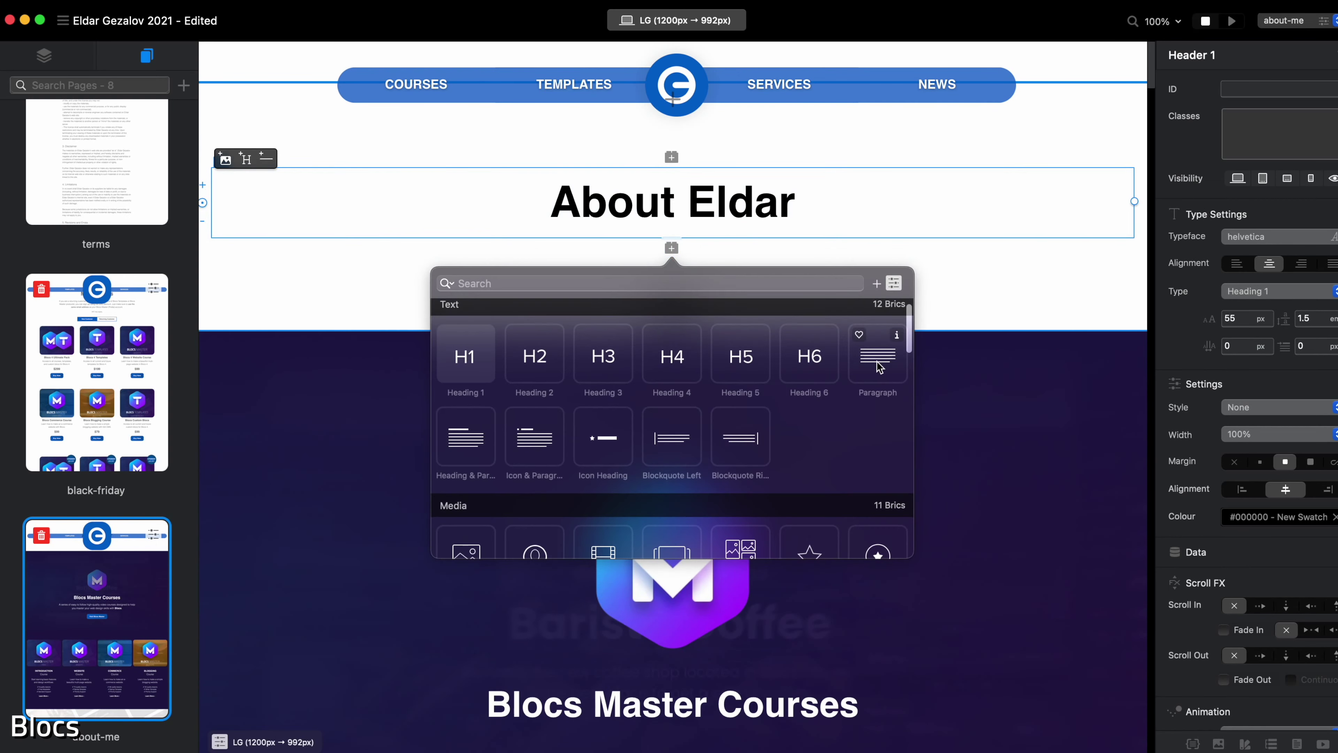
{"action": "left_click", "coordinate": [880, 367]}
{"action": "double_click", "coordinate": [872, 263]}
{"action": "left_click_drag", "start_coordinate": [872, 263], "coordinate": [821, 309]}
{"action": "key", "text": "BackSpace"}
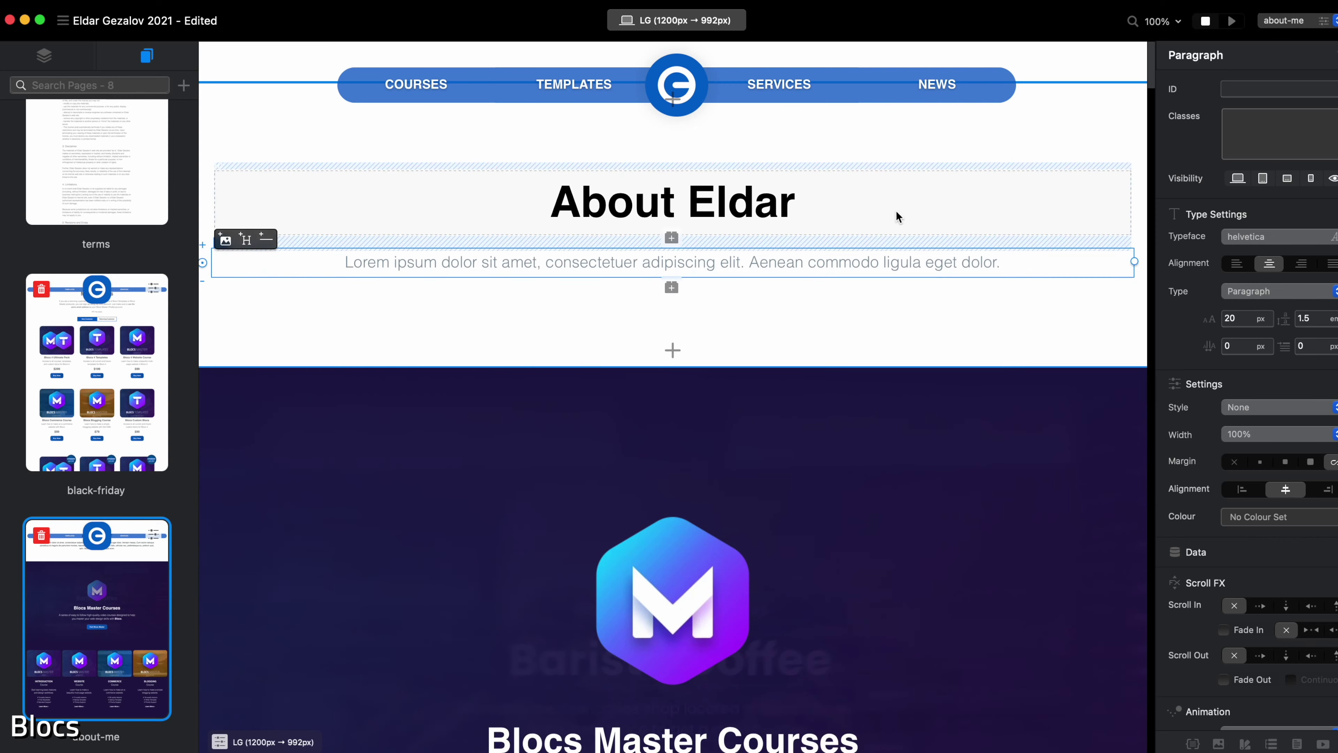
- Narrow the text column to a width of 6, offset it to the page centre and apply the blue swatch to its paragraph
{"action": "left_click", "coordinate": [894, 221]}
{"action": "left_click", "coordinate": [1138, 246]}
{"action": "left_click_drag", "start_coordinate": [1140, 225], "coordinate": [622, 226]}
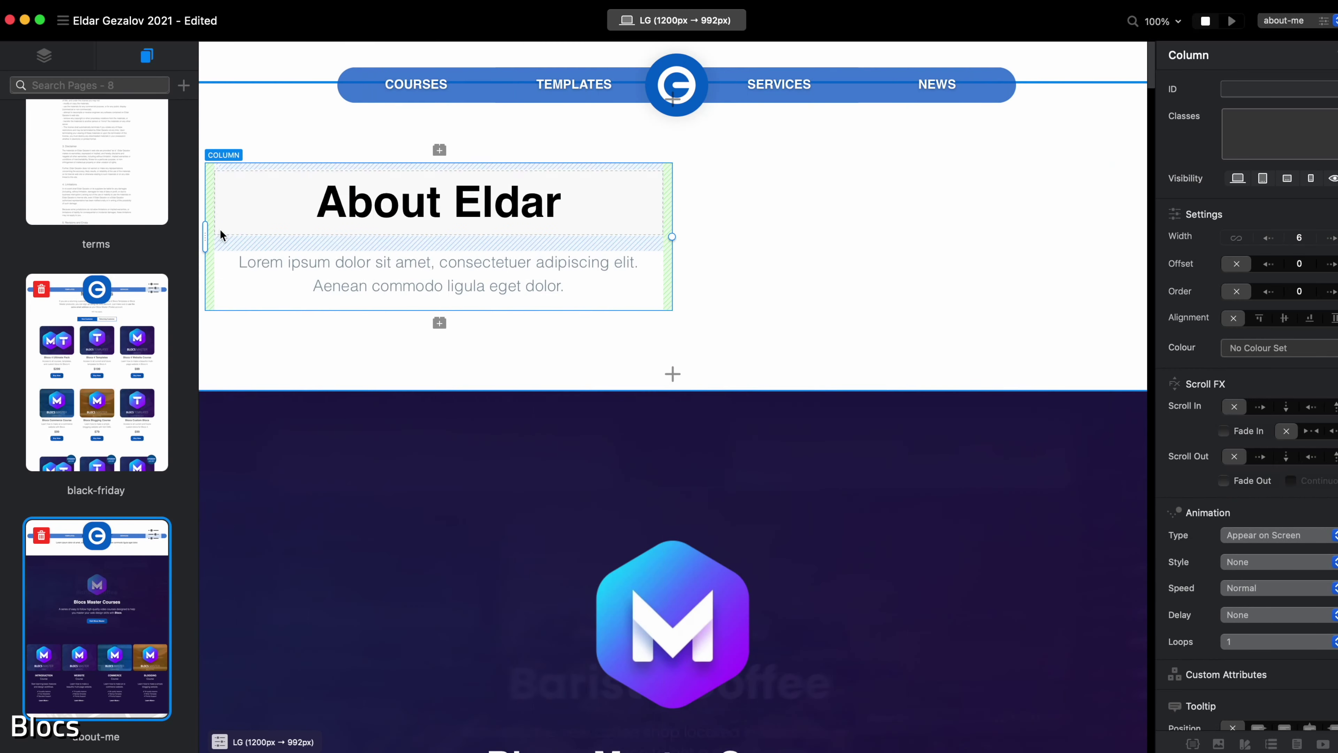
{"action": "left_click_drag", "start_coordinate": [206, 235], "coordinate": [495, 227]}
{"action": "left_click", "coordinate": [707, 291]}
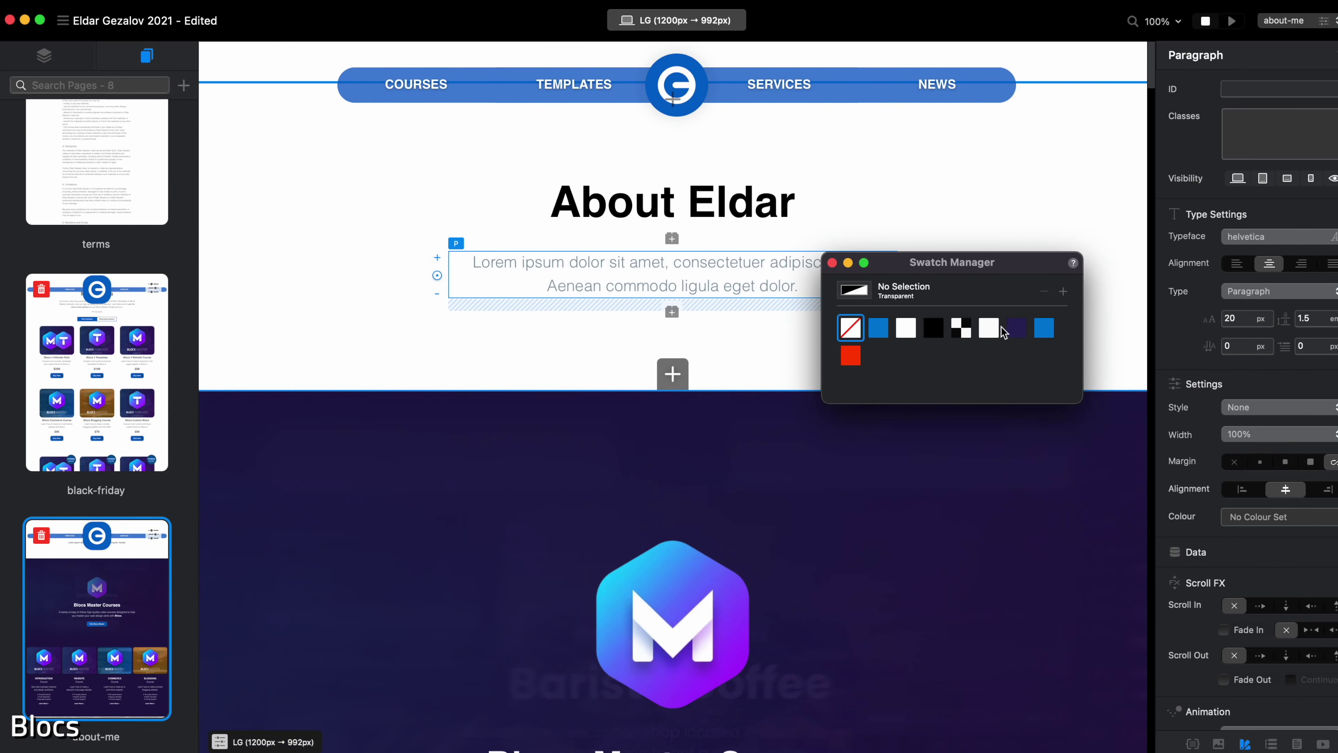
{"action": "left_click", "coordinate": [879, 327]}
- Add a second Structure 1 Column bloc below the text and narrow its column to a width of 6
{"action": "left_click", "coordinate": [673, 374]}
{"action": "left_click", "coordinate": [340, 229]}
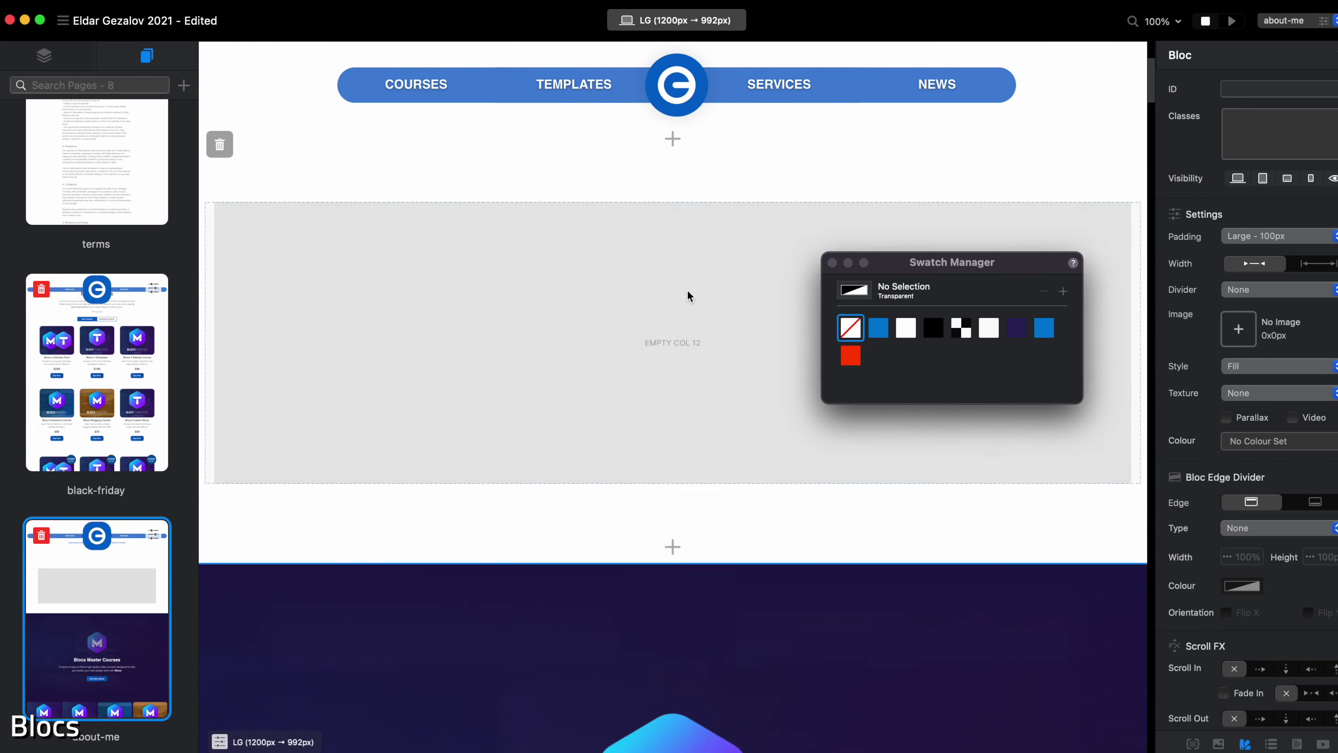
{"action": "left_click", "coordinate": [696, 285]}
{"action": "left_click", "coordinate": [832, 262]}
{"action": "left_click_drag", "start_coordinate": [1140, 340], "coordinate": [672, 340]}
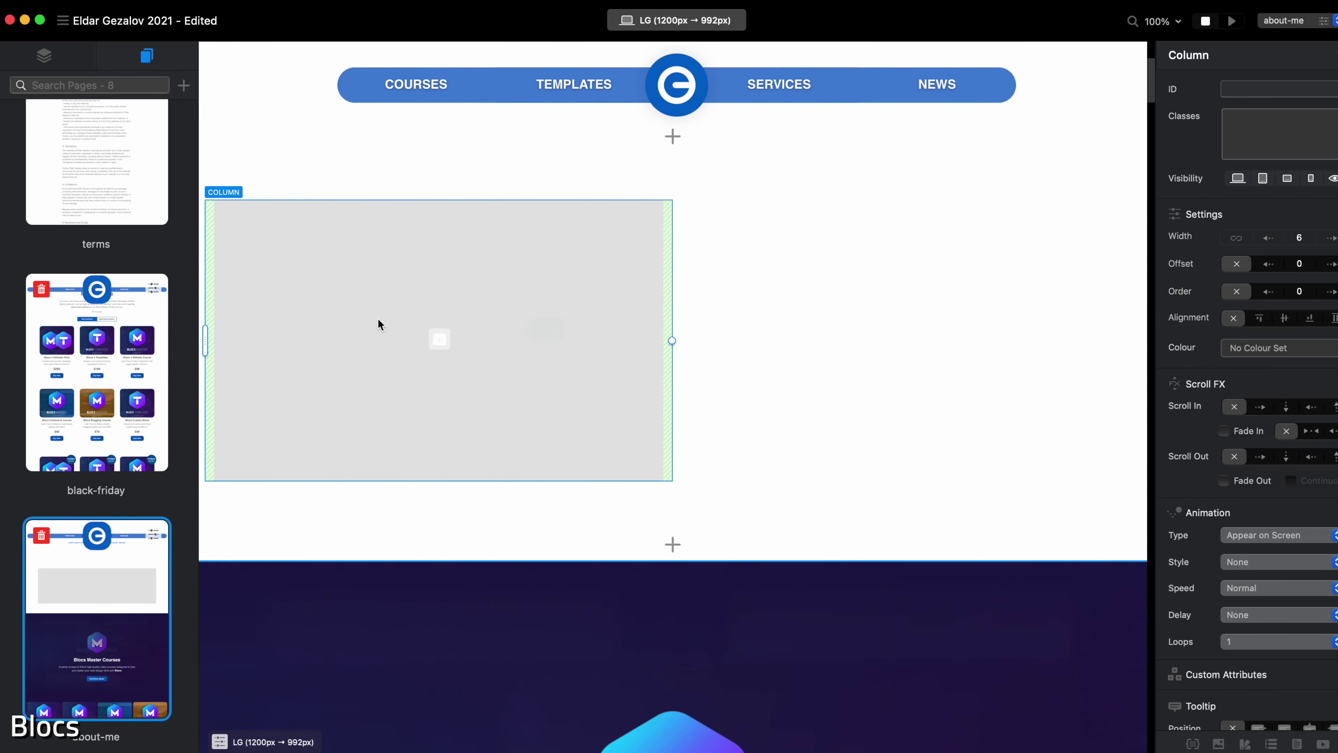
- Insert an image in the new column and assign the desk-bg-dark picture from the project assets to it
{"action": "left_click", "coordinate": [440, 340]}
{"action": "type", "text": "ima"}
{"action": "left_click", "coordinate": [309, 95]}
{"action": "key", "text": "super+shift+a"}
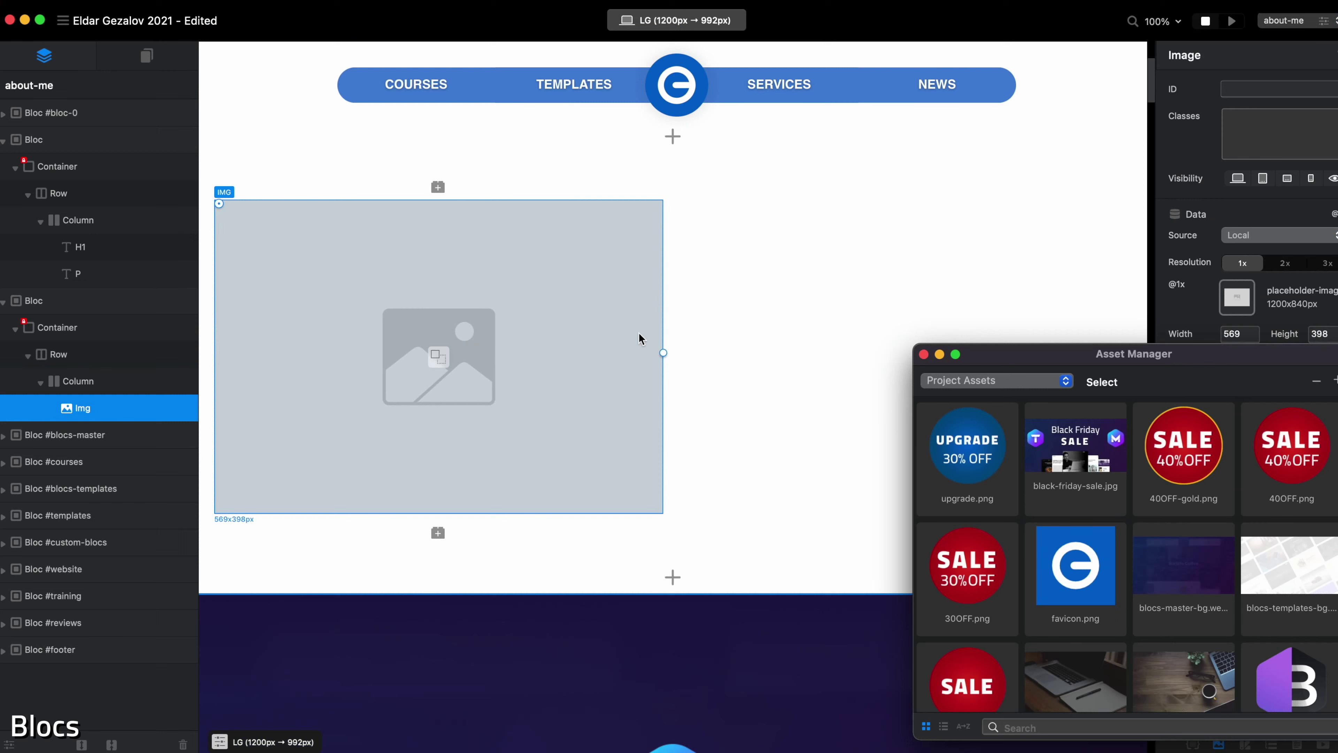
{"action": "scroll", "coordinate": [1158, 572], "scroll_direction": "down", "scroll_amount": 5}
{"action": "left_click", "coordinate": [1085, 532]}
{"action": "left_click", "coordinate": [923, 354]}
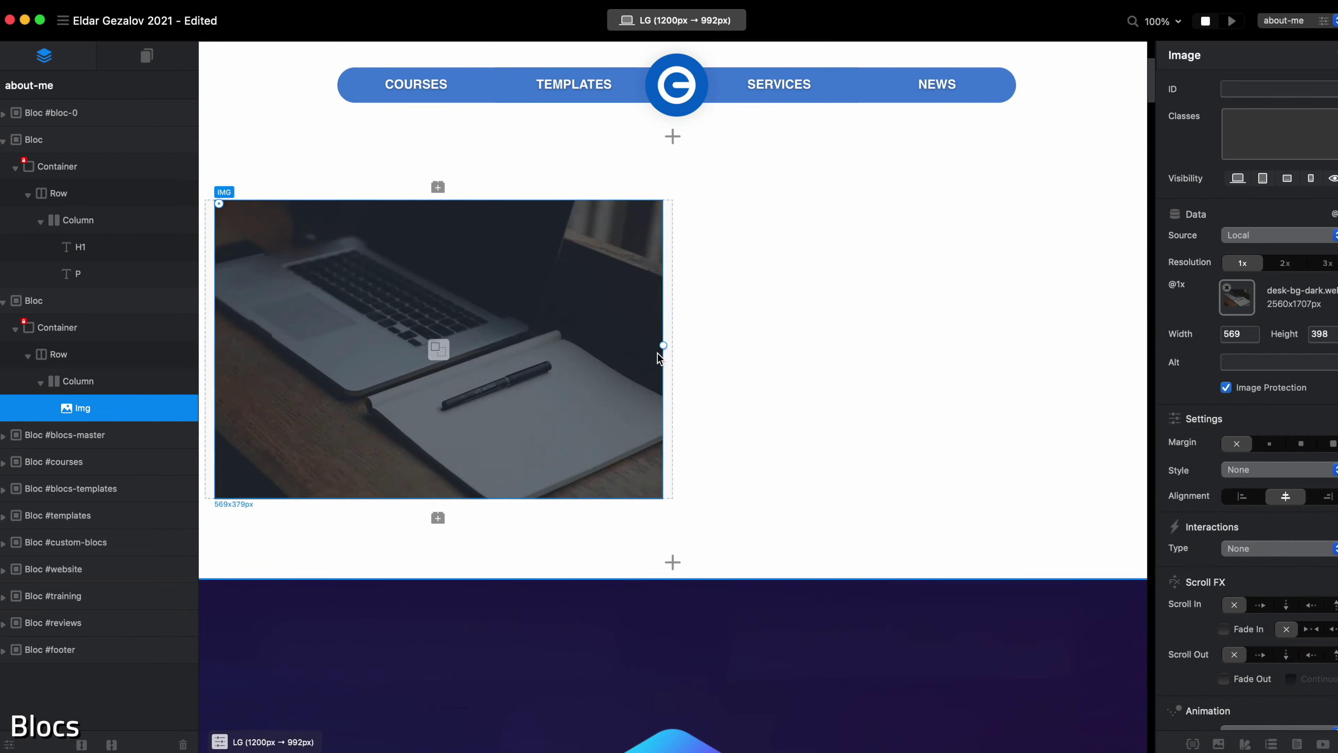
- Duplicate the image column and delete the picture from the copy
{"action": "left_click", "coordinate": [665, 359]}
{"action": "key", "text": "super+d"}
{"action": "left_click", "coordinate": [784, 340]}
{"action": "key", "text": "Delete"}
- Add a heading and paragraph to the empty column, title it Feature and cut the paragraph to its first three sentences
{"action": "left_click", "coordinate": [905, 350]}
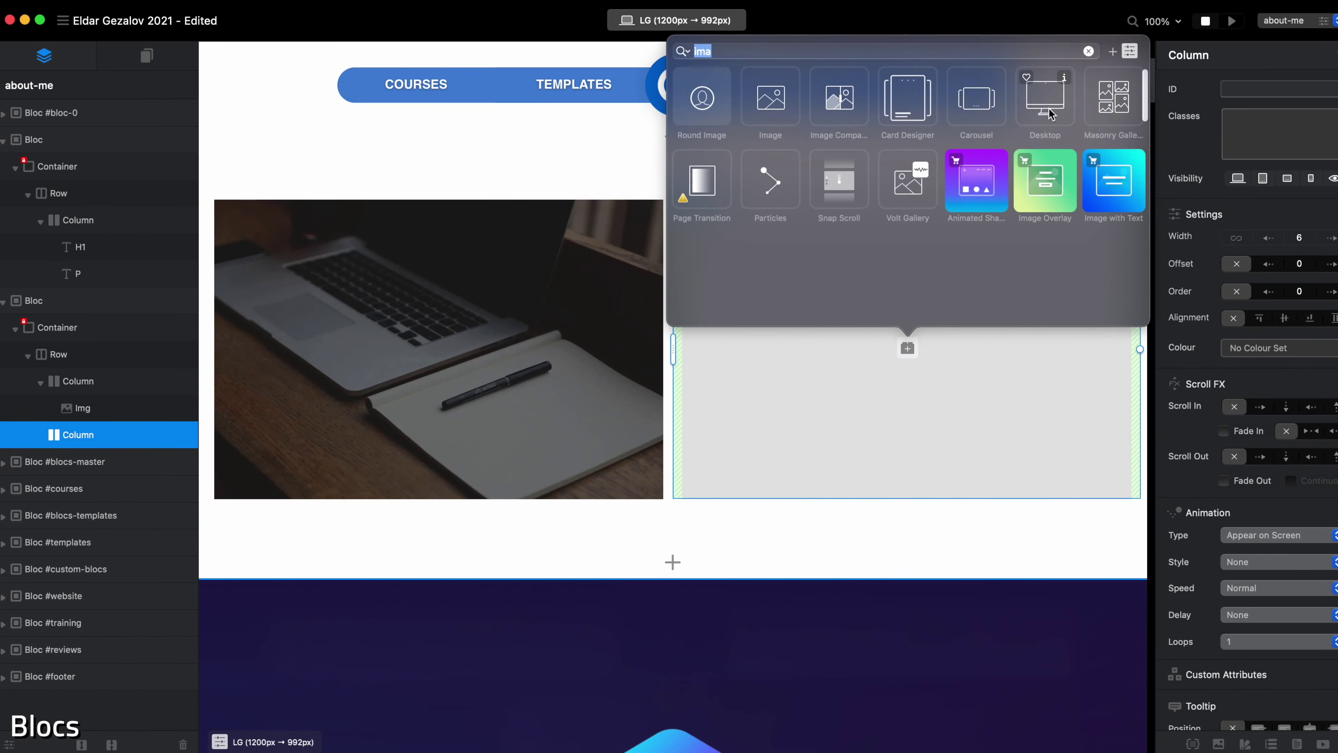
{"action": "left_click", "coordinate": [751, 208]}
{"action": "double_click", "coordinate": [887, 226]}
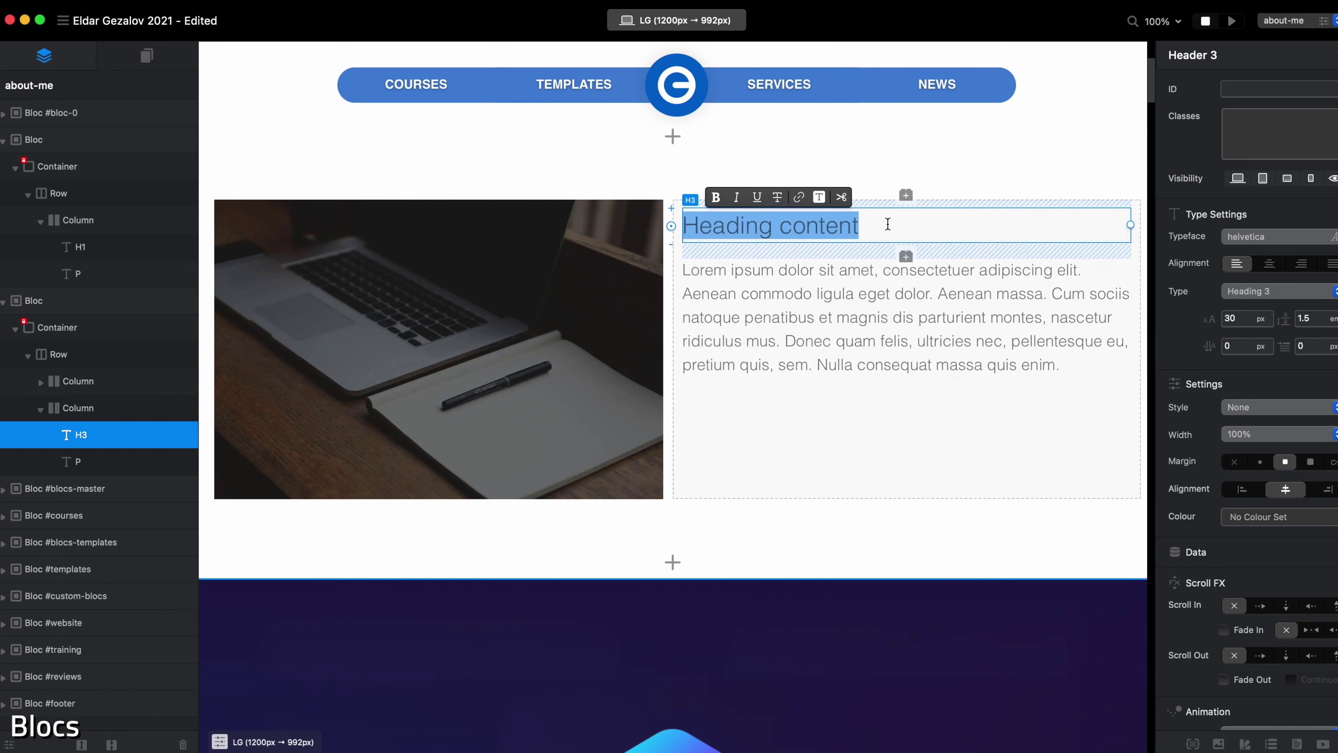
{"action": "type", "text": "Feature"}
{"action": "left_click", "coordinate": [993, 326]}
{"action": "double_click", "coordinate": [993, 321]}
{"action": "left_click_drag", "start_coordinate": [1050, 294], "coordinate": [1060, 365]}
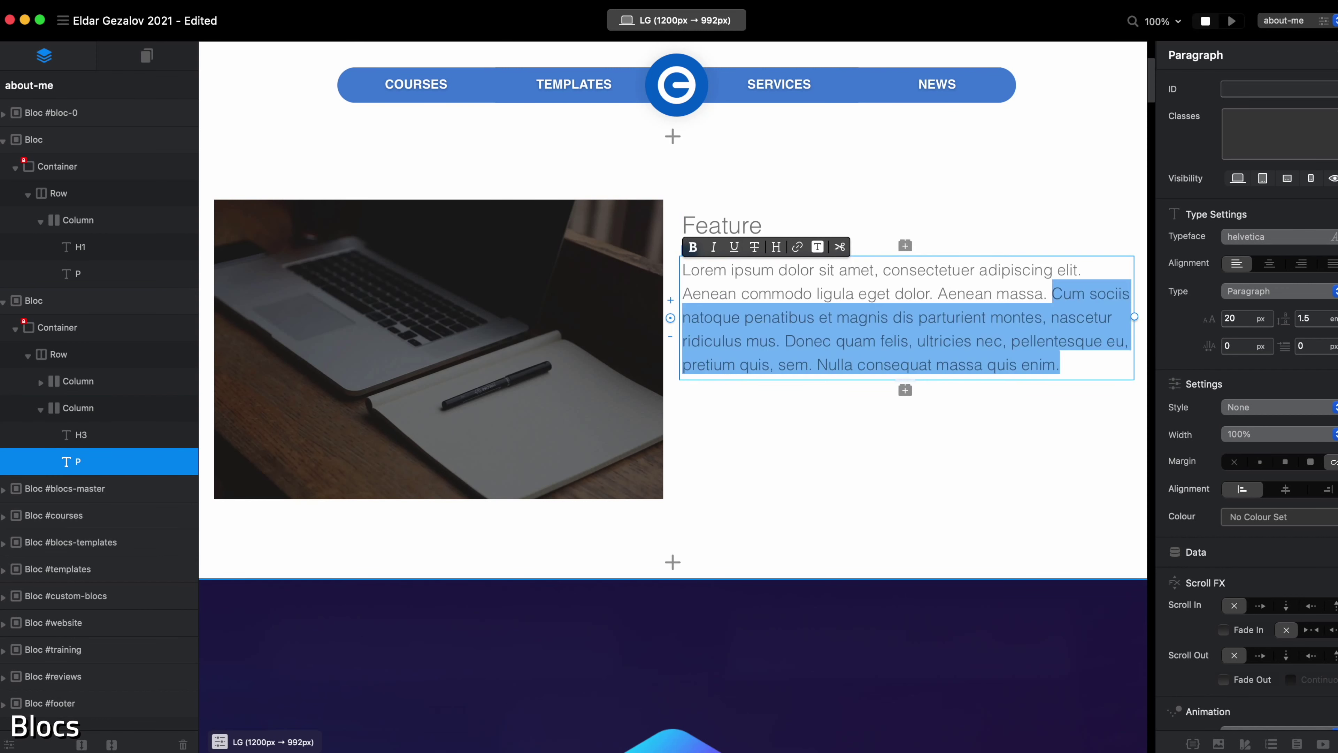
{"action": "key", "text": "BackSpace"}
- Insert a button below the Feature paragraph and apply the site's existing custom button class to it
{"action": "left_click", "coordinate": [905, 319]}
{"action": "type", "text": "button"}
{"action": "left_click", "coordinate": [701, 400]}
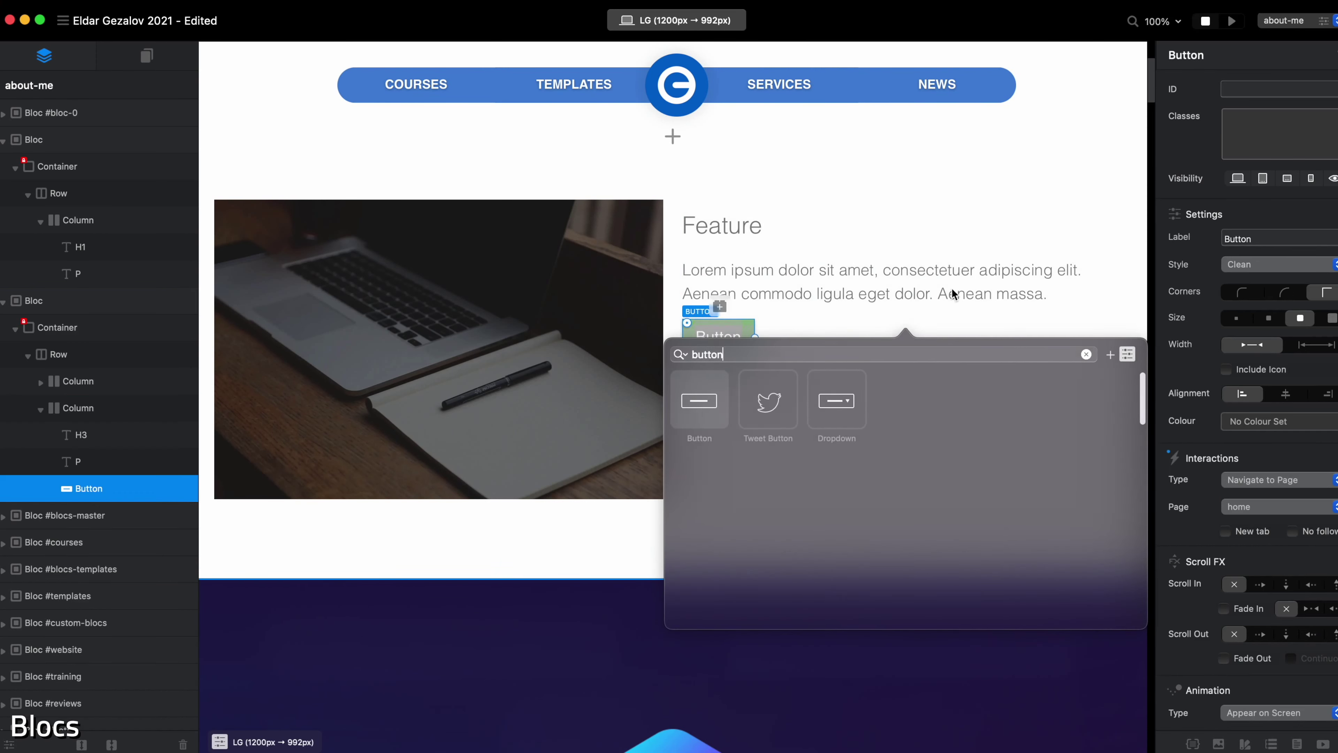
{"action": "left_click", "coordinate": [1277, 133]}
{"action": "type", "text": "button"}
{"action": "left_click", "coordinate": [1263, 174]}
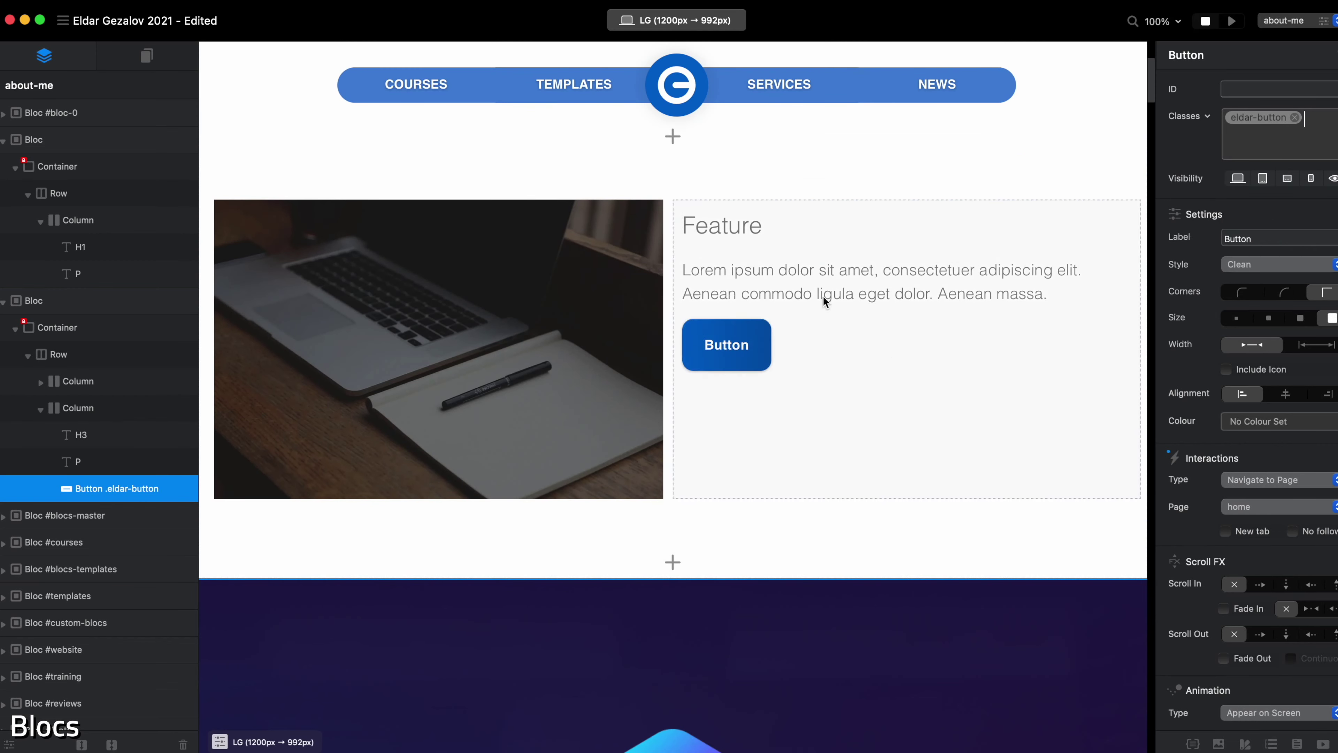
- Replace the Feature heading with text starting with S
{"action": "double_click", "coordinate": [887, 226]}
{"action": "type", "text": "S"}
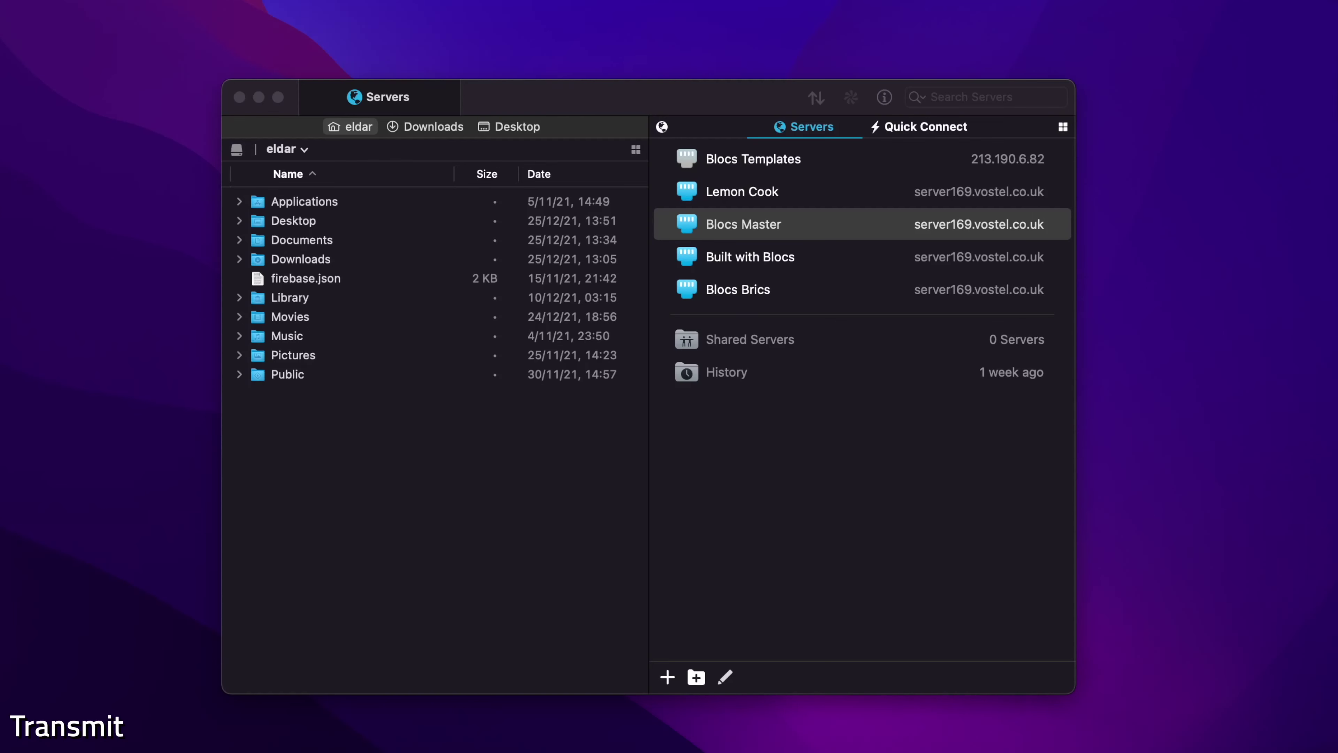
- Switch to Transmit, open the local Blocs Master Volt folder on the Desktop and connect to the Blocs Master server's web folder
{"action": "double_click", "coordinate": [308, 220]}
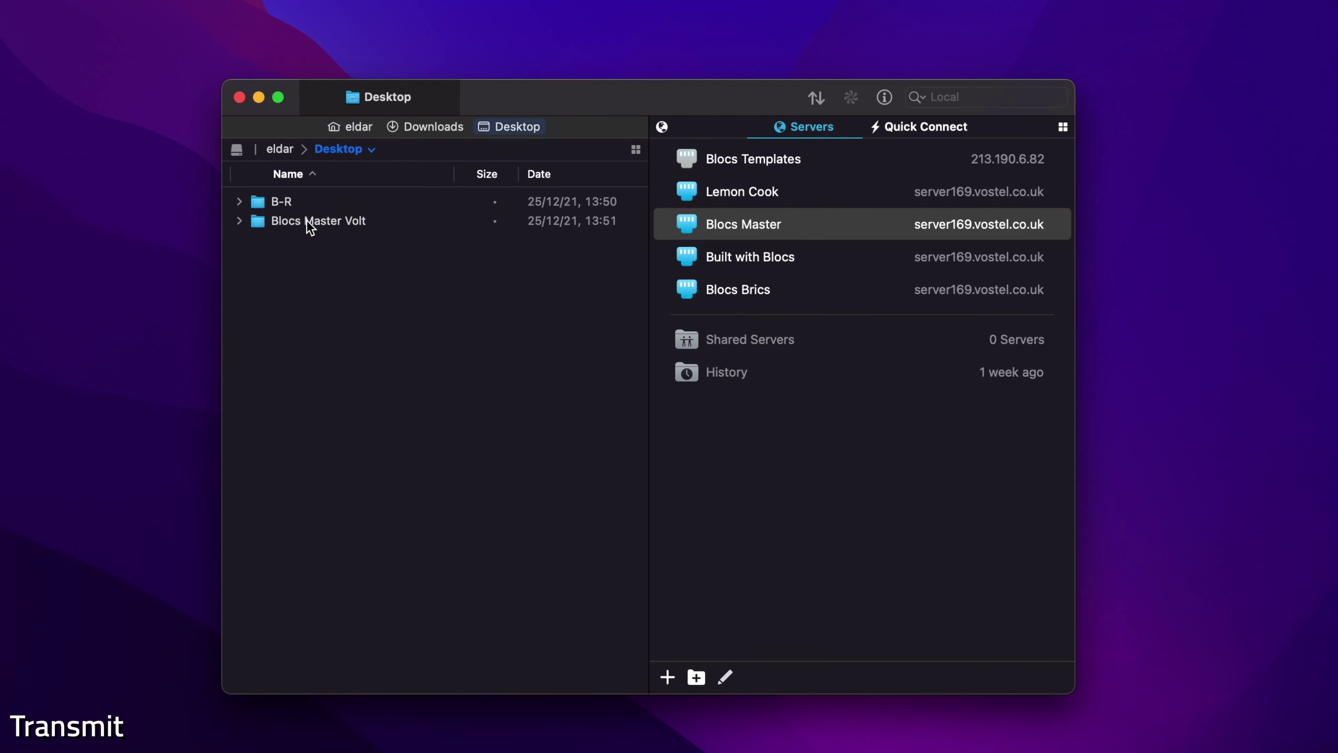
{"action": "double_click", "coordinate": [394, 223]}
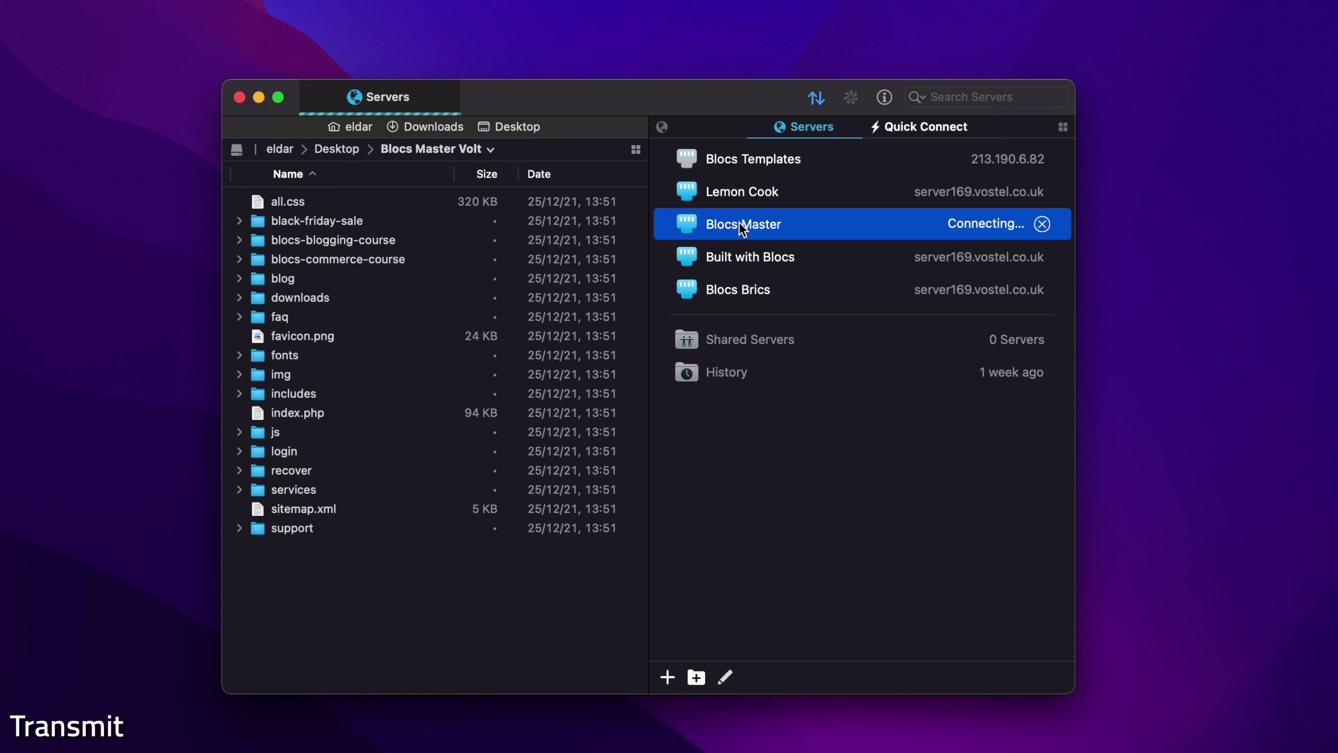
{"action": "double_click", "coordinate": [711, 296]}
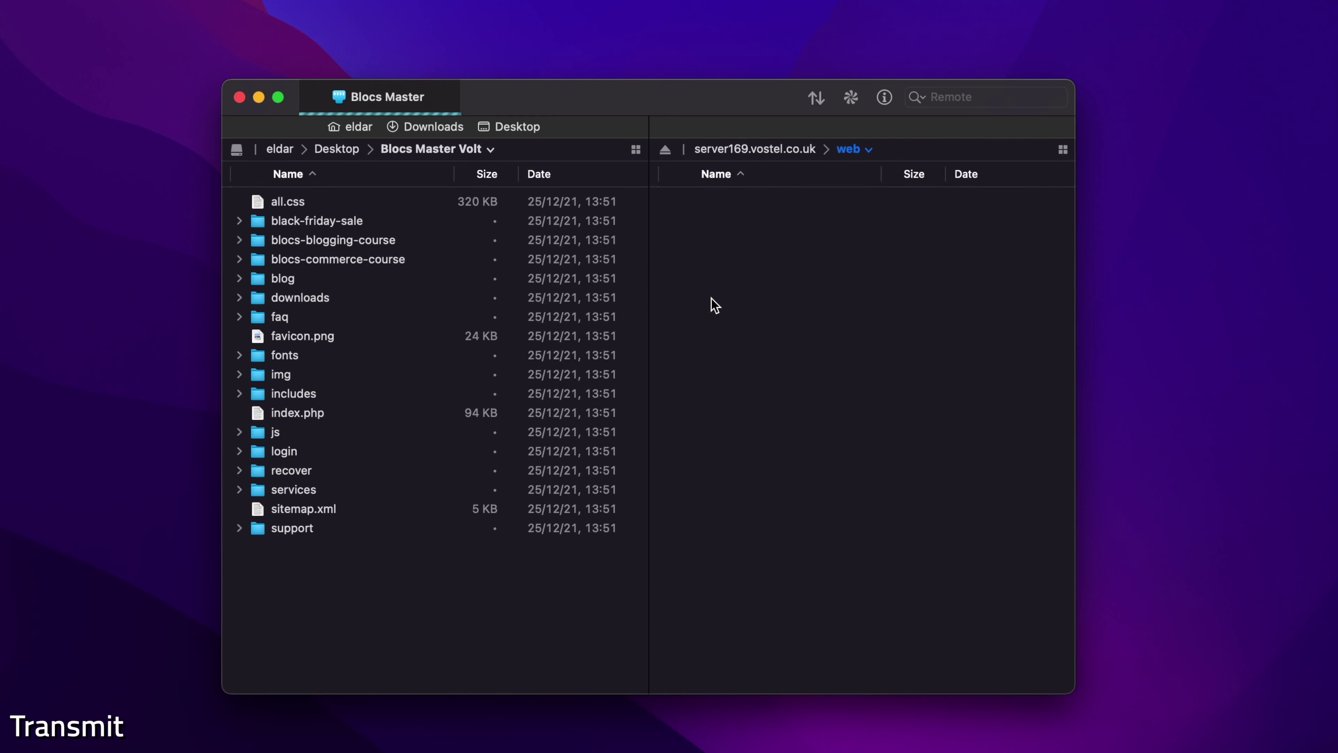
- Upload all files from Blocs Master Volt to the server's web folder and check the transfer activity
{"action": "left_click_drag", "start_coordinate": [329, 600], "coordinate": [831, 335]}
{"action": "left_click", "coordinate": [816, 100]}
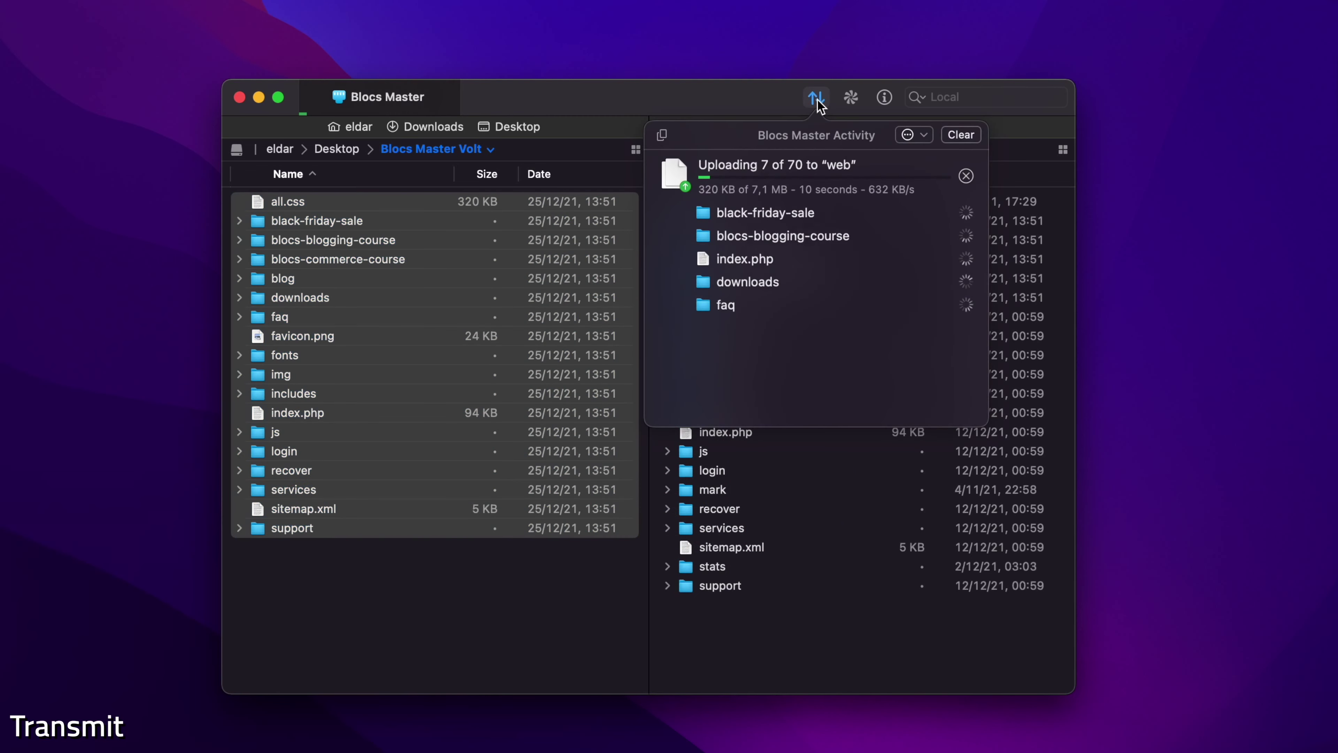
{"action": "left_click", "coordinate": [818, 103]}
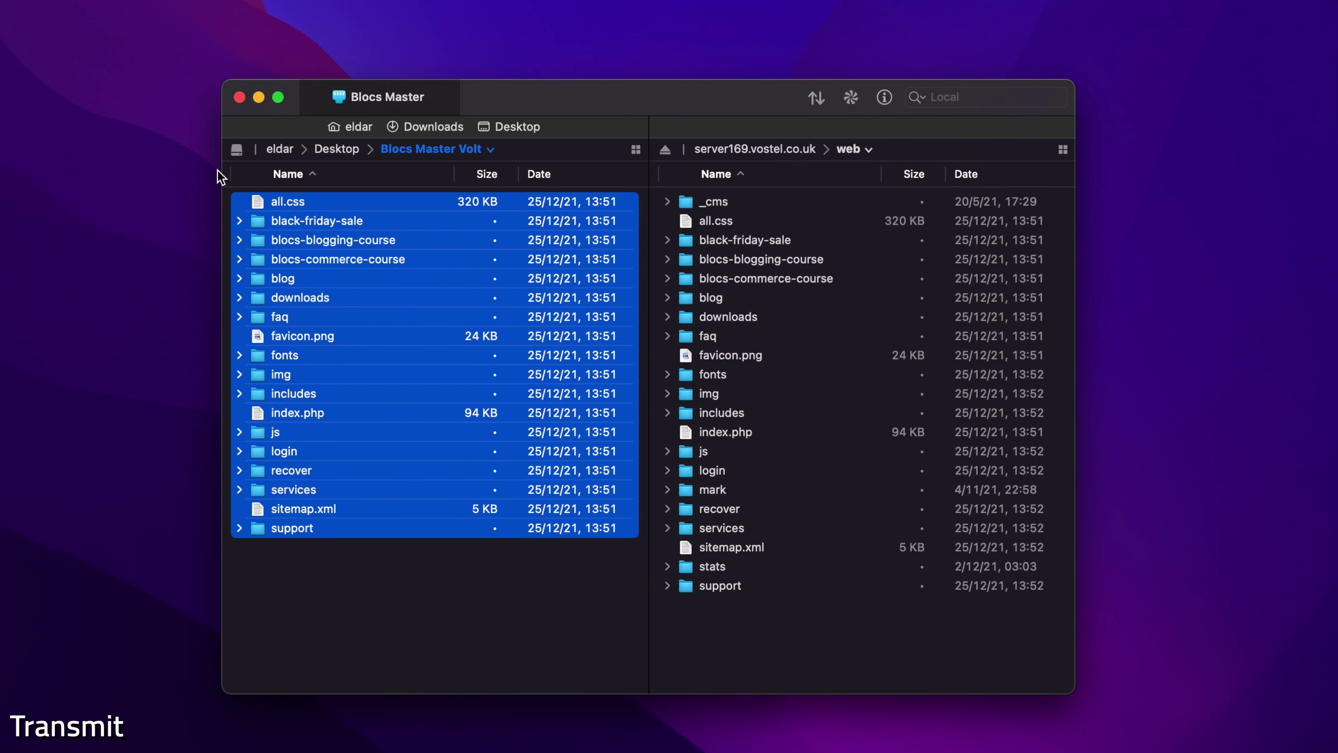
- Start a new server entry in a new window, choose Dropbox as its service and enter Dro as its name
{"action": "key", "text": "super+n"}
{"action": "left_click", "coordinate": [696, 609]}
{"action": "scroll", "coordinate": [857, 302], "scroll_direction": "down", "scroll_amount": 5}
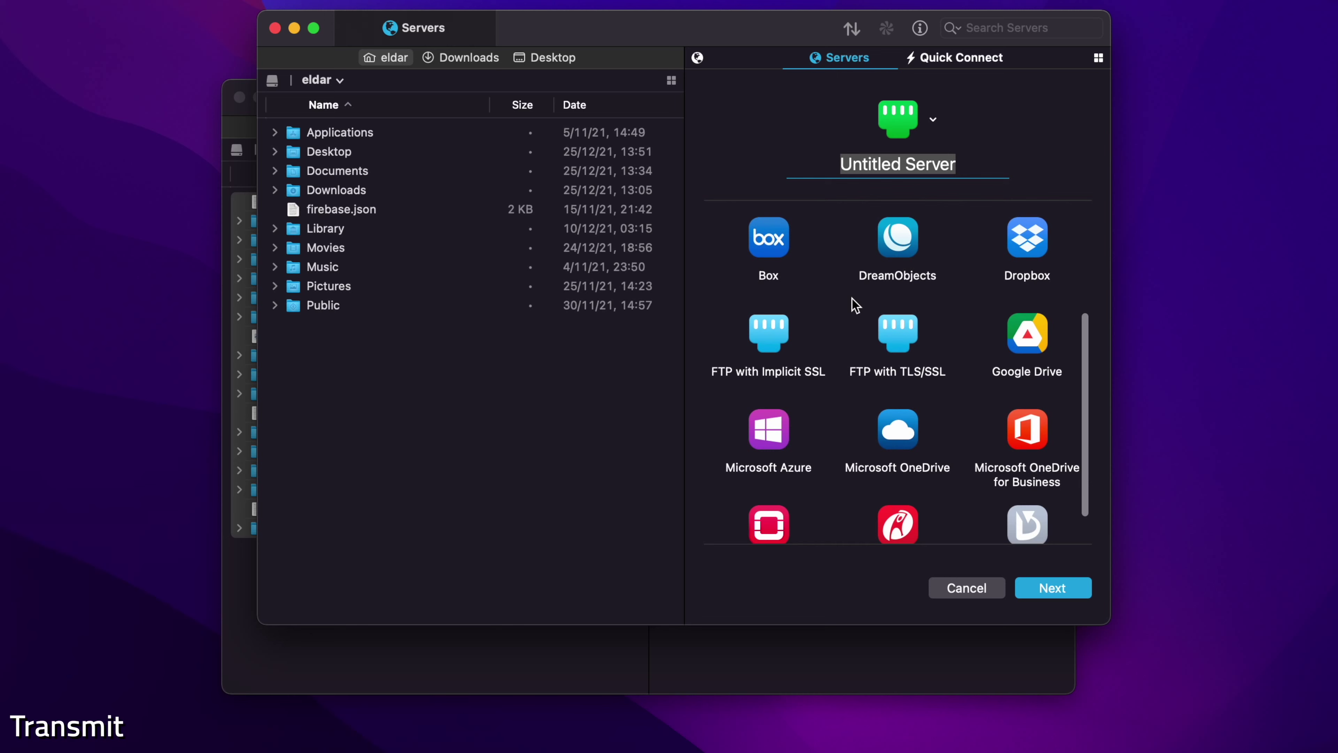
{"action": "scroll", "coordinate": [859, 300], "scroll_direction": "down", "scroll_amount": 3}
{"action": "left_click", "coordinate": [1027, 287]}
{"action": "scroll", "coordinate": [1027, 287], "scroll_direction": "up", "scroll_amount": 5}
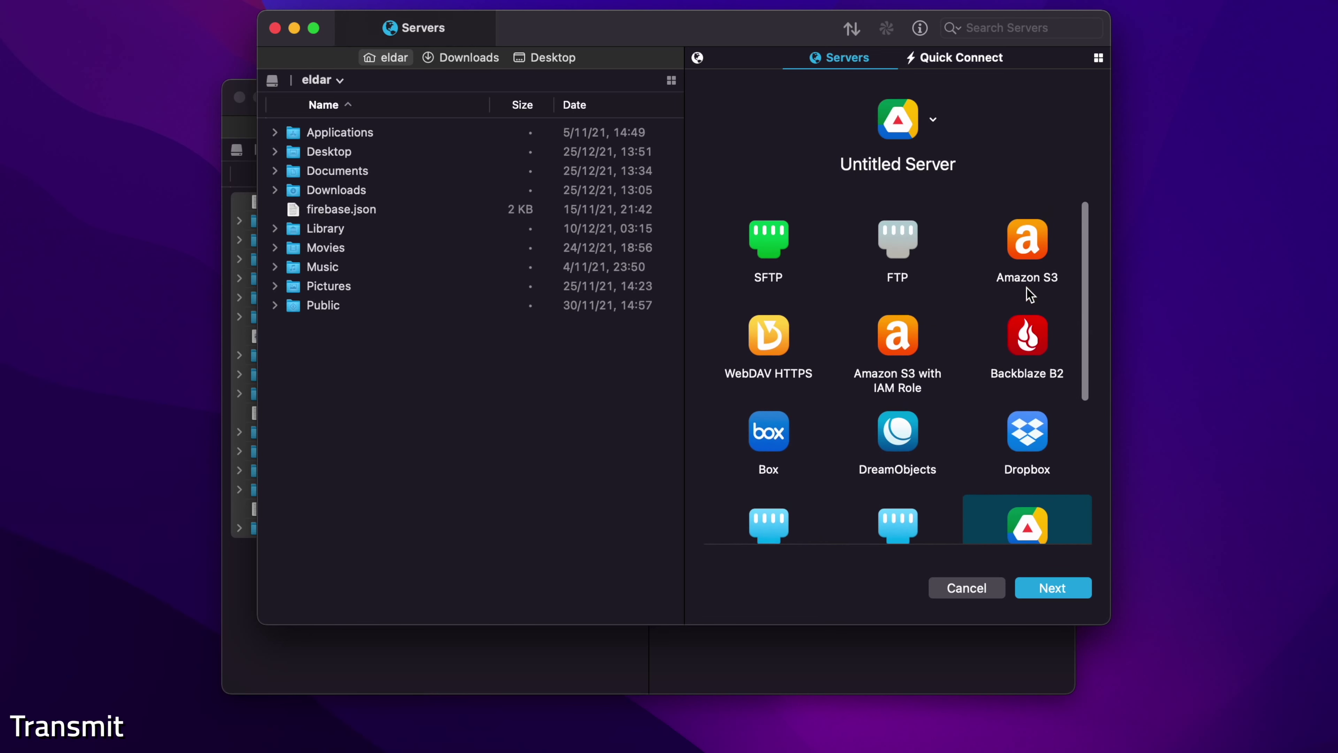
{"action": "left_click", "coordinate": [1027, 431]}
{"action": "left_click", "coordinate": [898, 161]}
{"action": "type", "text": "Dro"}
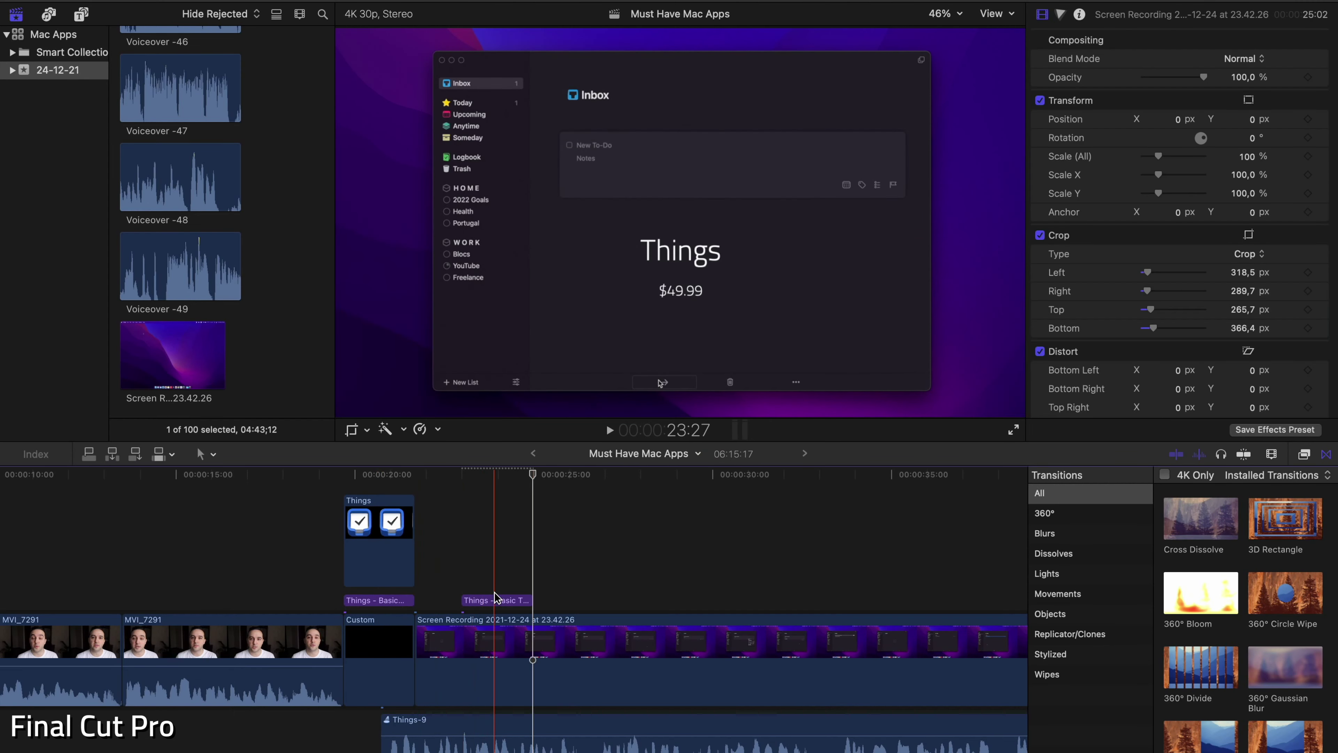
- Switch to Final Cut Pro and extend the second Things title over the screen recording to a duration of 14:08
{"action": "left_click_drag", "start_coordinate": [494, 600], "coordinate": [923, 569]}
{"action": "left_click", "coordinate": [513, 599]}
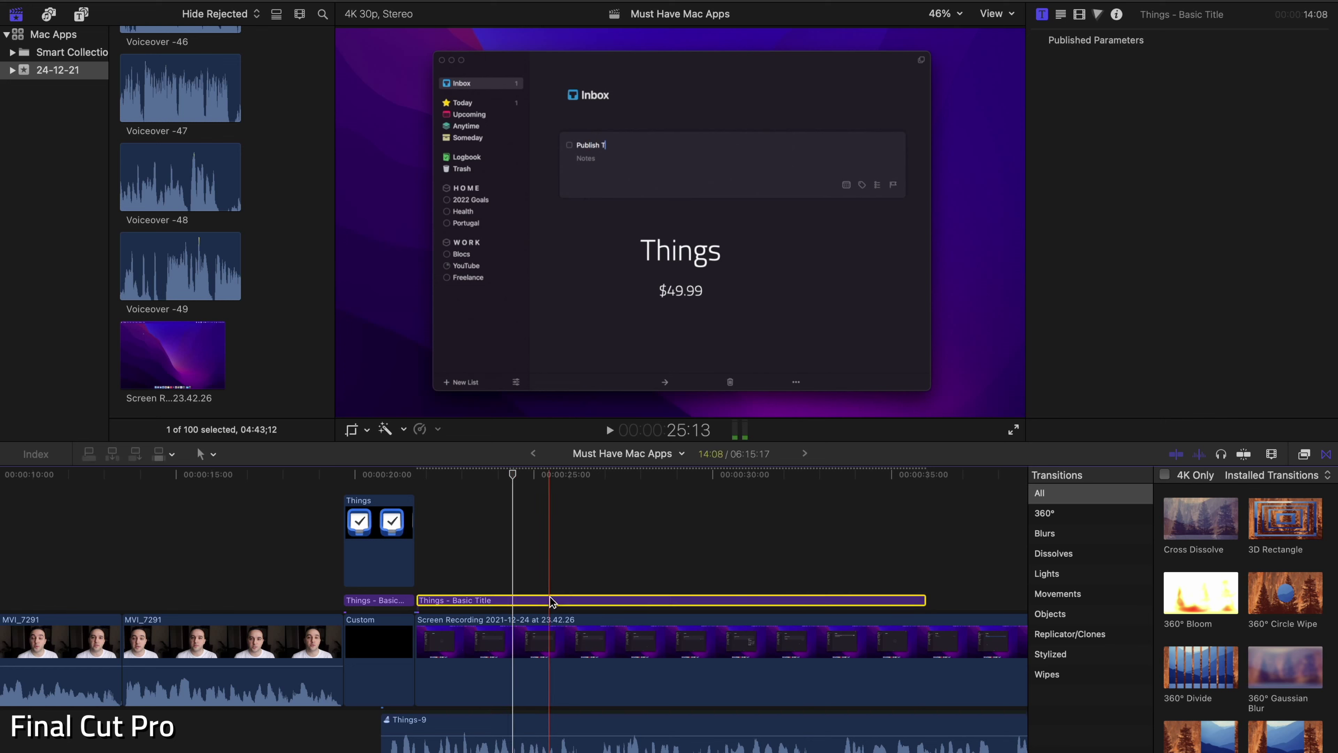
- Remove the price from the extended Things title and move its text towards the lower-left corner of the frame
{"action": "left_click", "coordinate": [1062, 17]}
{"action": "left_click", "coordinate": [1094, 100]}
{"action": "key", "text": "super+shift+Left"}
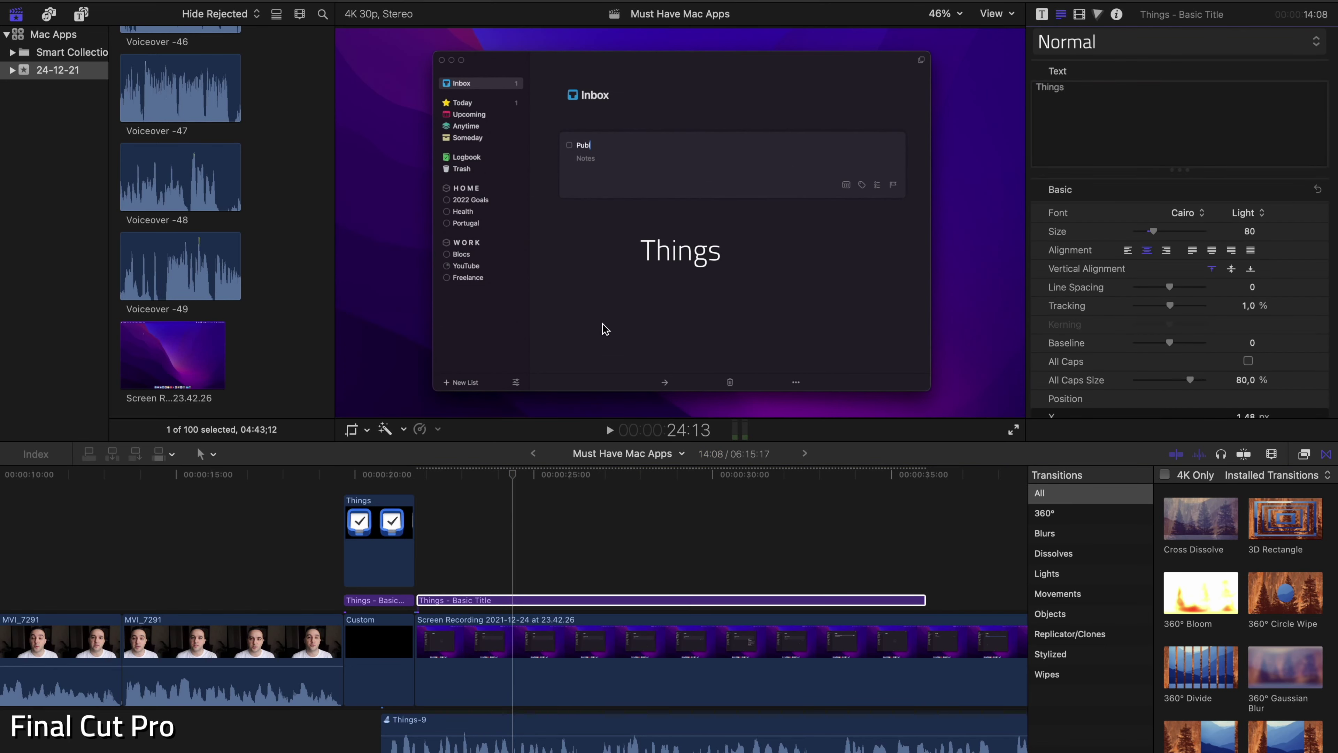
{"action": "left_click_drag", "start_coordinate": [679, 261], "coordinate": [487, 375]}
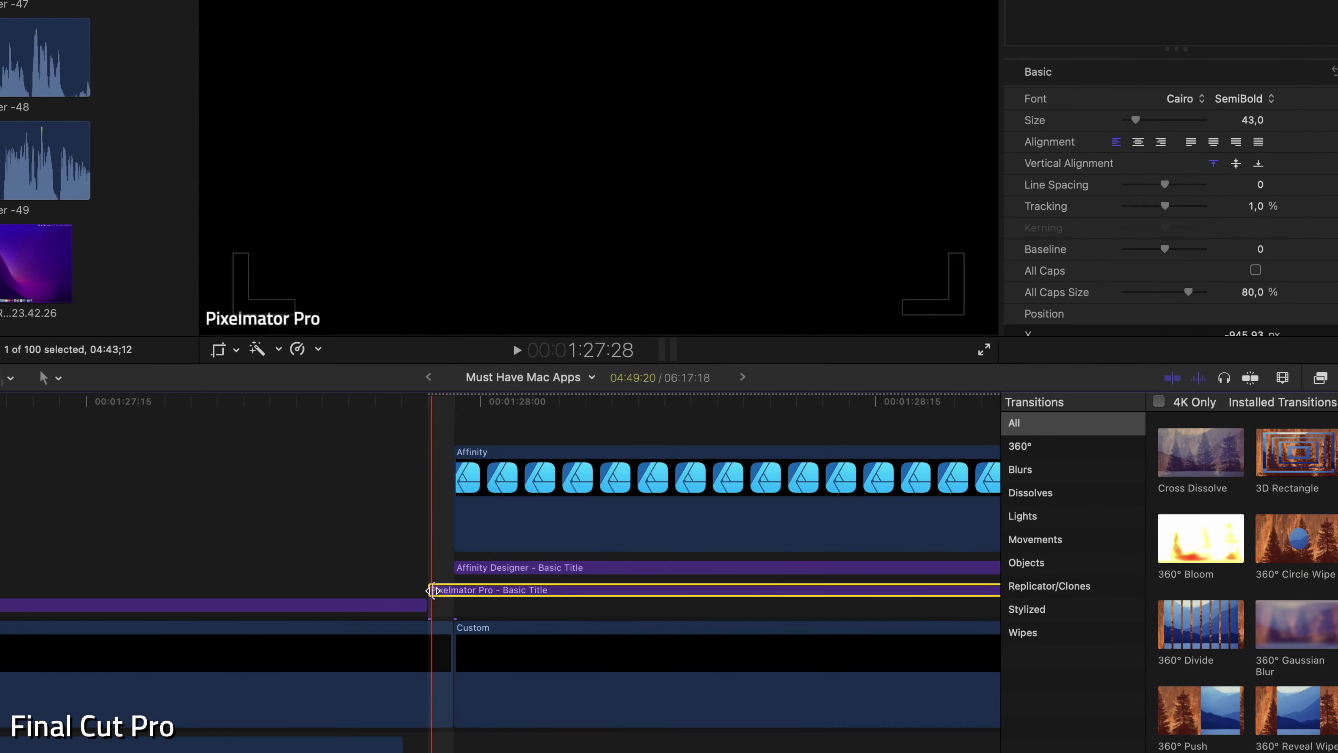
- Trim the start of the Pixelmator Pro title to where the Affinity Designer screen recording begins
{"action": "left_click_drag", "start_coordinate": [445, 589], "coordinate": [456, 604]}
{"action": "key", "text": "super+minus"}
{"action": "key", "text": "super+minus"}
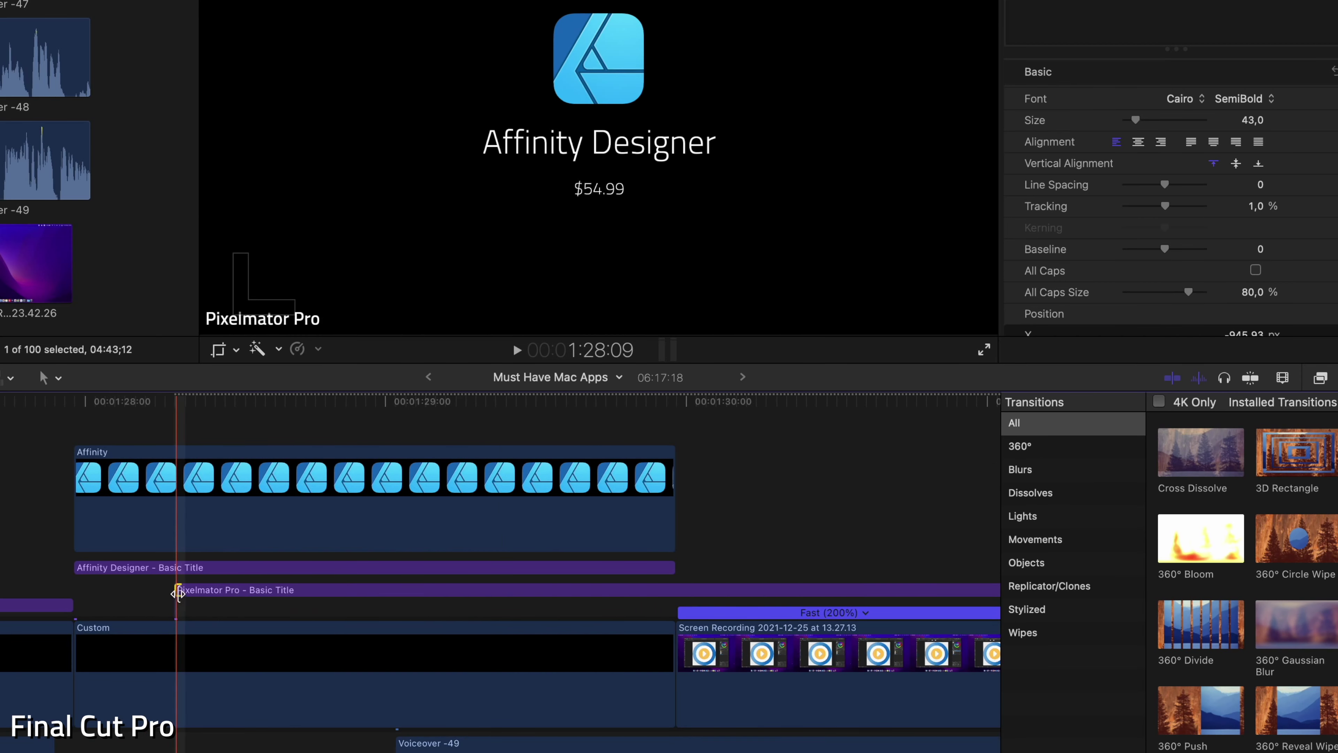
{"action": "left_click_drag", "start_coordinate": [178, 590], "coordinate": [677, 587]}
- Change the text of the trimmed Pixelmator Pro title to Affinity Designer
{"action": "left_click", "coordinate": [766, 588]}
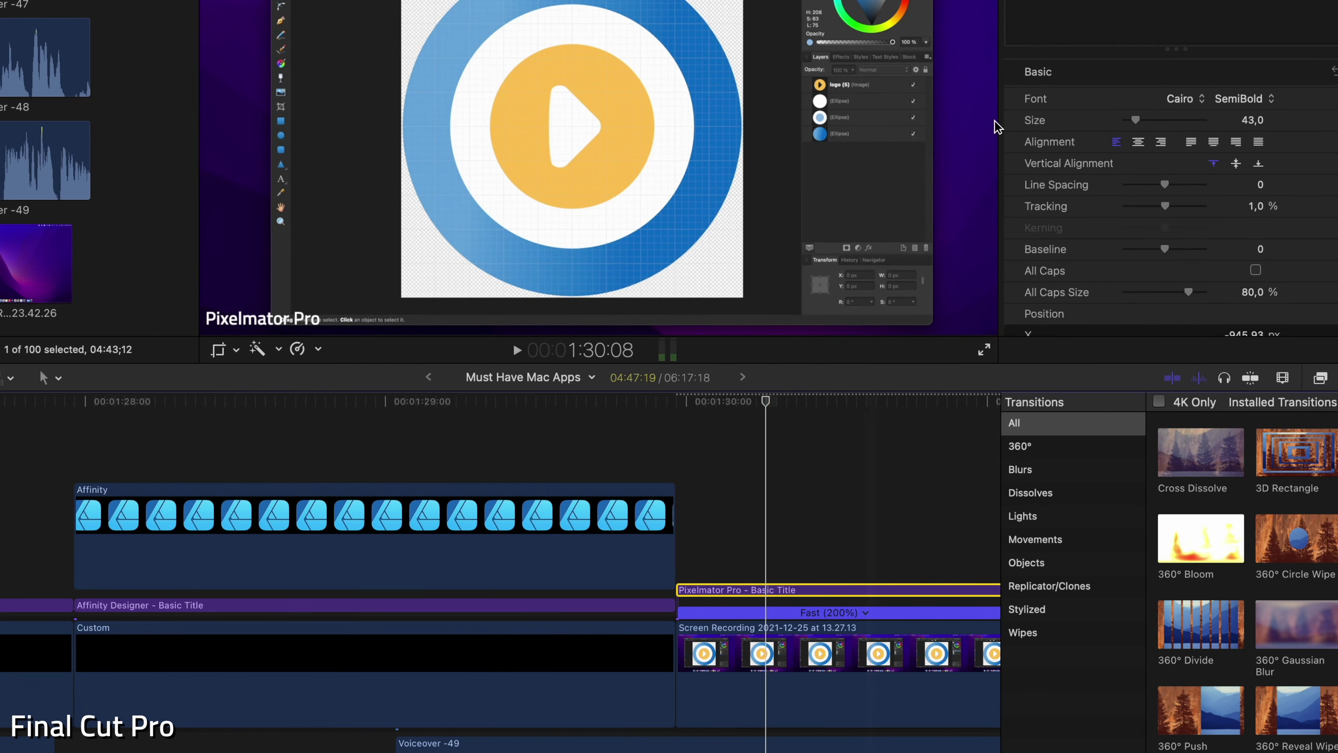
{"action": "left_click", "coordinate": [1064, 22]}
{"action": "key", "text": "super+a"}
{"action": "type", "text": "Affinity Designer"}
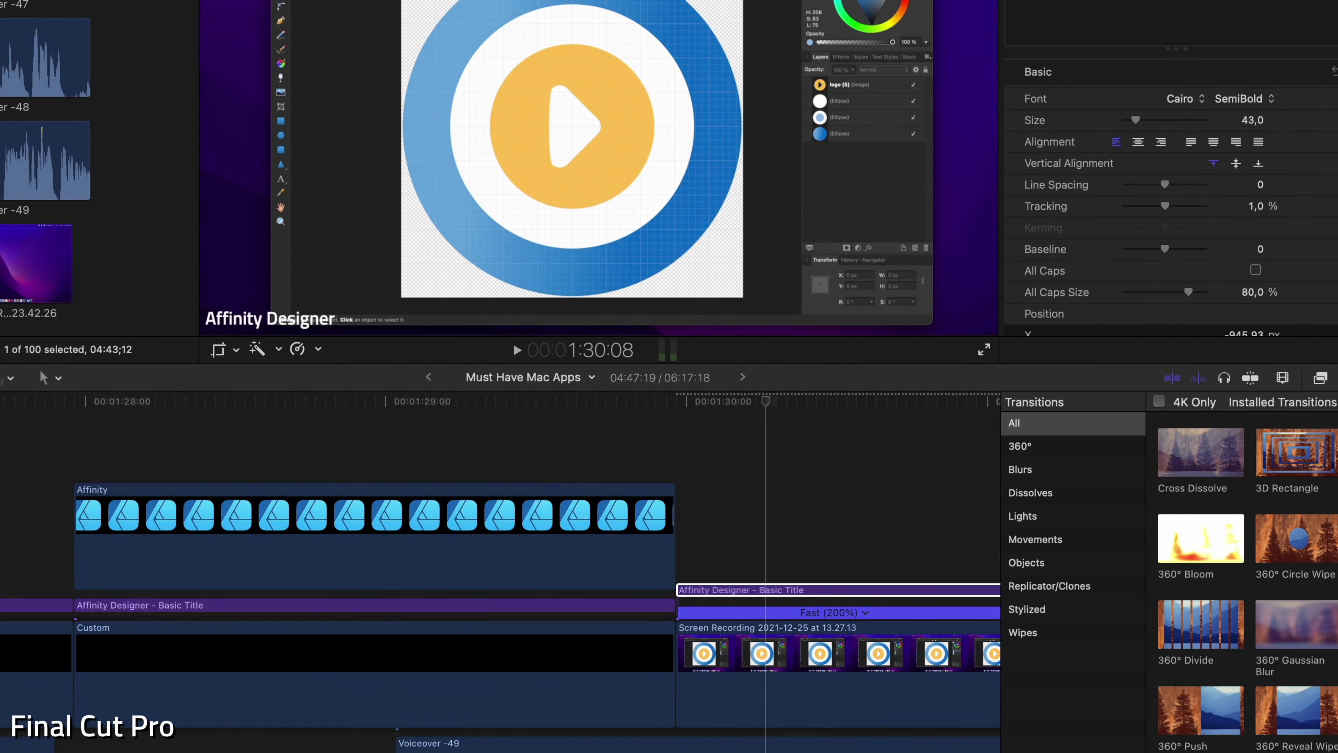
{"action": "key", "text": "Escape"}
{"action": "scroll", "coordinate": [702, 566], "scroll_direction": "right", "scroll_amount": 5}
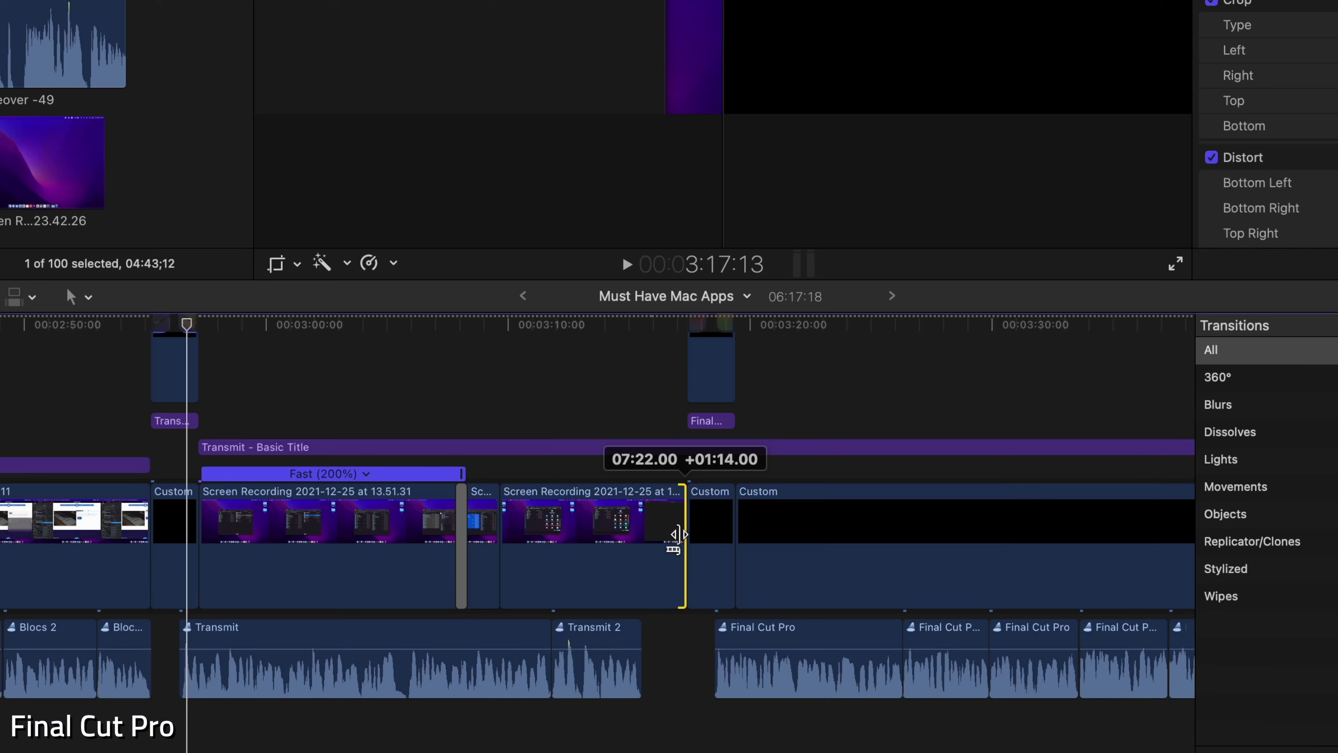
- Extend the end of the last Transmit screen recording clip by about 01:14.00 and play back the edit
{"action": "left_click_drag", "start_coordinate": [557, 588], "coordinate": [604, 599]}
{"action": "left_click_drag", "start_coordinate": [732, 556], "coordinate": [510, 559]}
{"action": "key", "text": "shift+slash"}
{"action": "key", "text": "space"}
{"action": "left_click", "coordinate": [422, 324]}
{"action": "key", "text": "super+minus"}
{"action": "key", "text": "super+minus"}
{"action": "key", "text": "super+minus"}
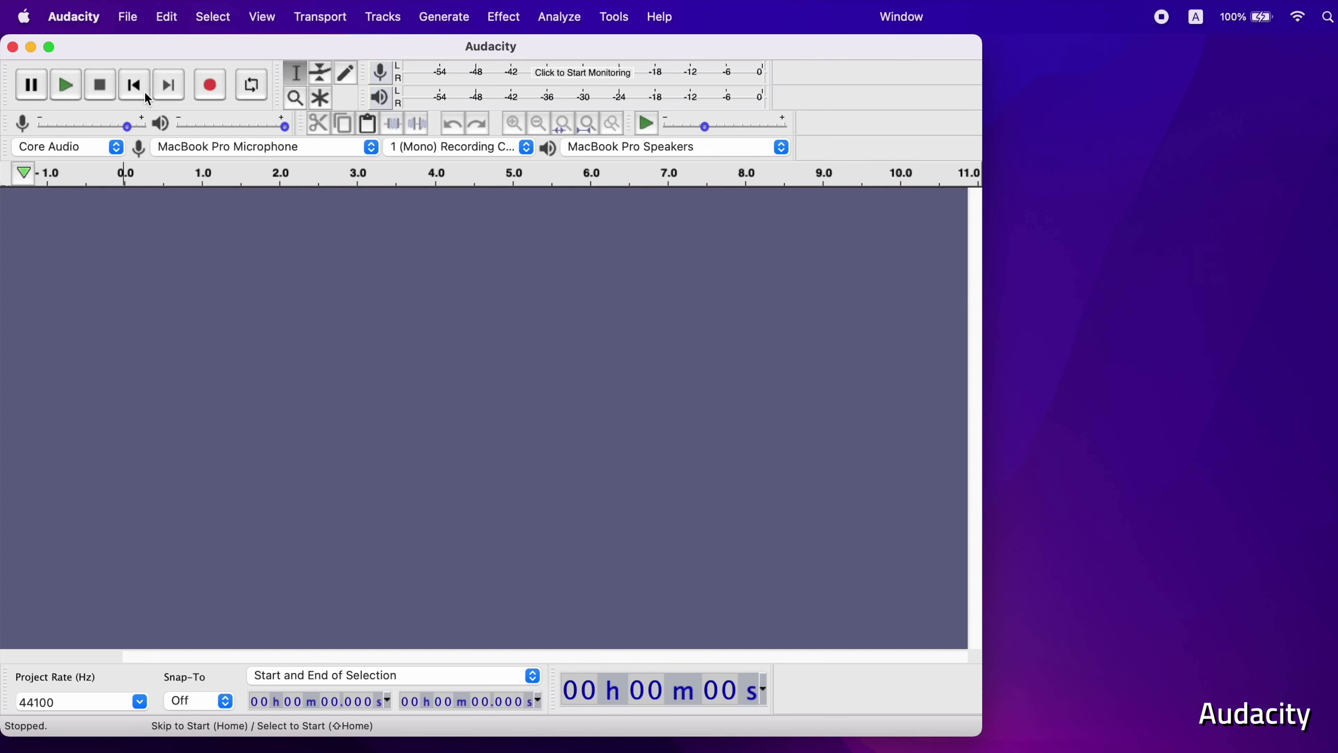
- Switch to Audacity and import the ac3 audio stream of A-Roll Test.mp4 from the Desktop
{"action": "left_click", "coordinate": [127, 17]}
{"action": "mouse_move", "coordinate": [211, 188]}
{"action": "left_click", "coordinate": [263, 189]}
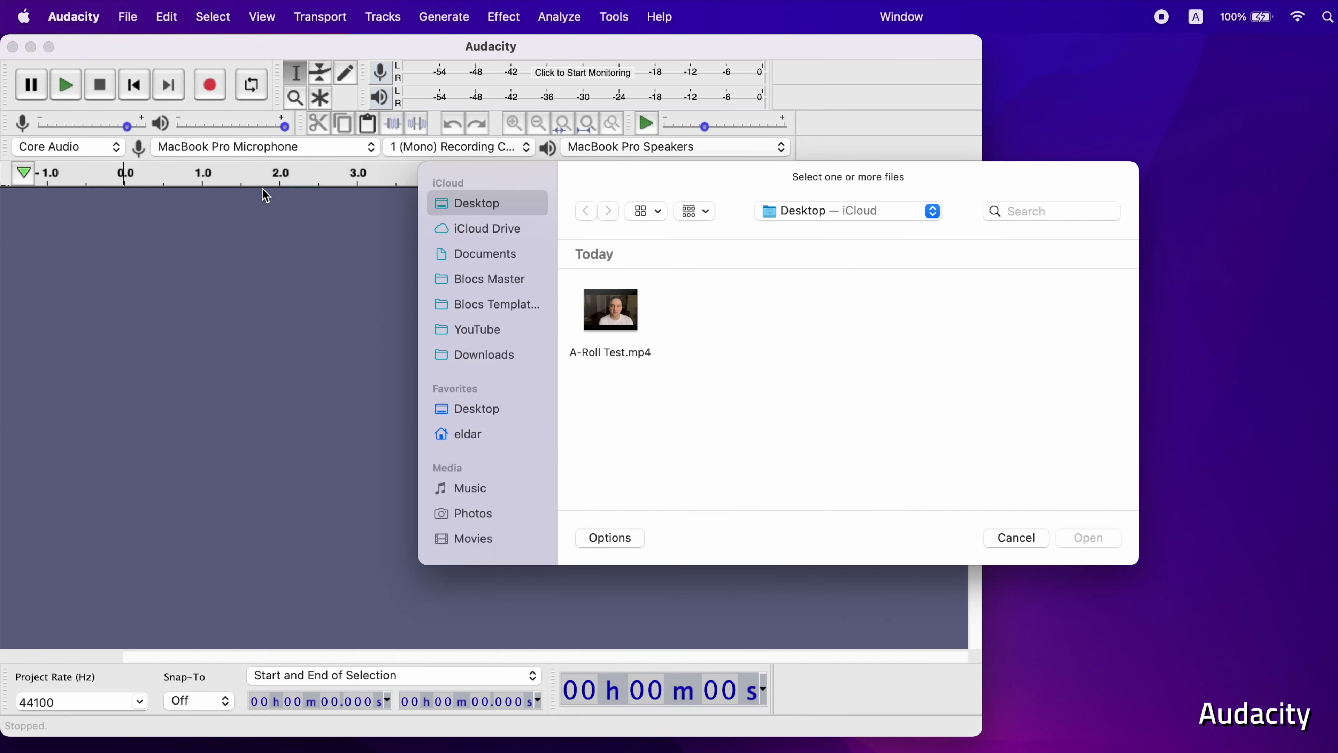
{"action": "left_click", "coordinate": [634, 326]}
{"action": "left_click", "coordinate": [1088, 538]}
{"action": "left_click", "coordinate": [606, 245]}
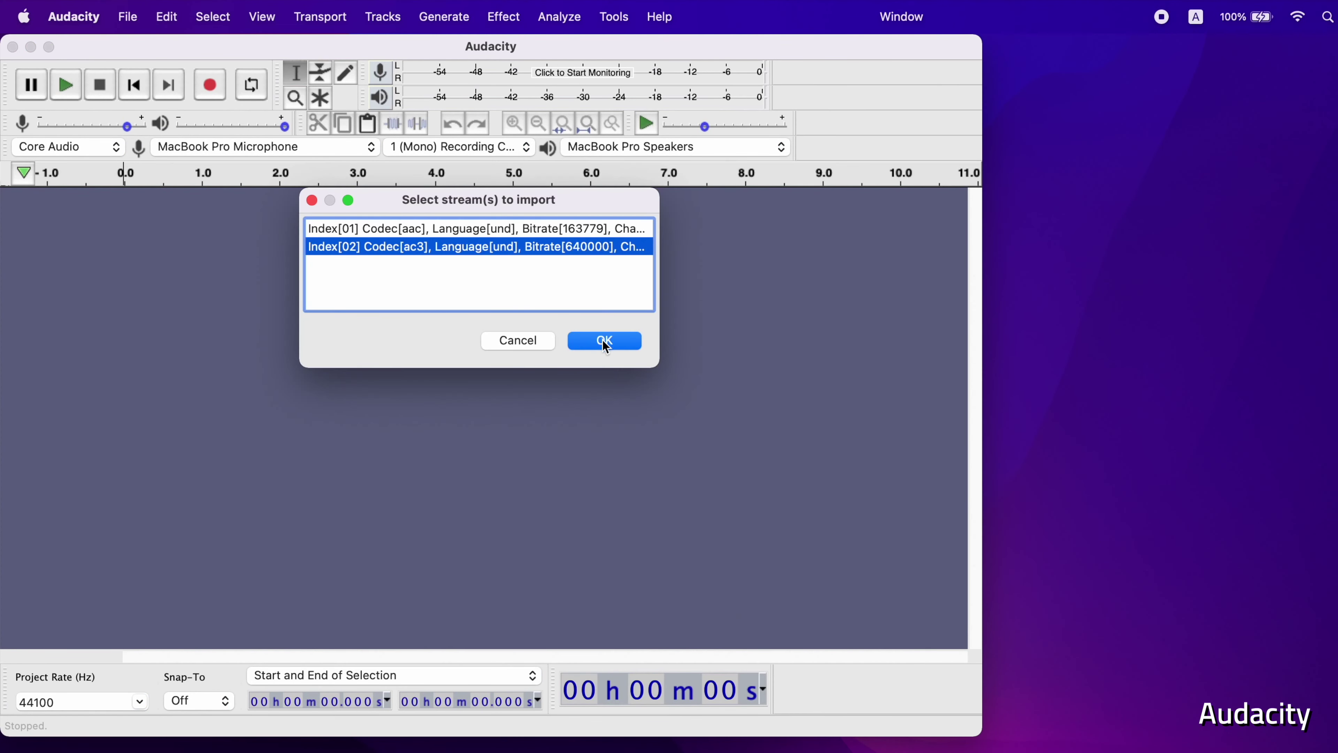
{"action": "left_click", "coordinate": [602, 340]}
- Take a noise profile from the quiet stretch between about 1.79 and 3.97 s of the A-Roll Test track
{"action": "left_click_drag", "start_coordinate": [227, 261], "coordinate": [315, 261]}
{"action": "left_click", "coordinate": [503, 16]}
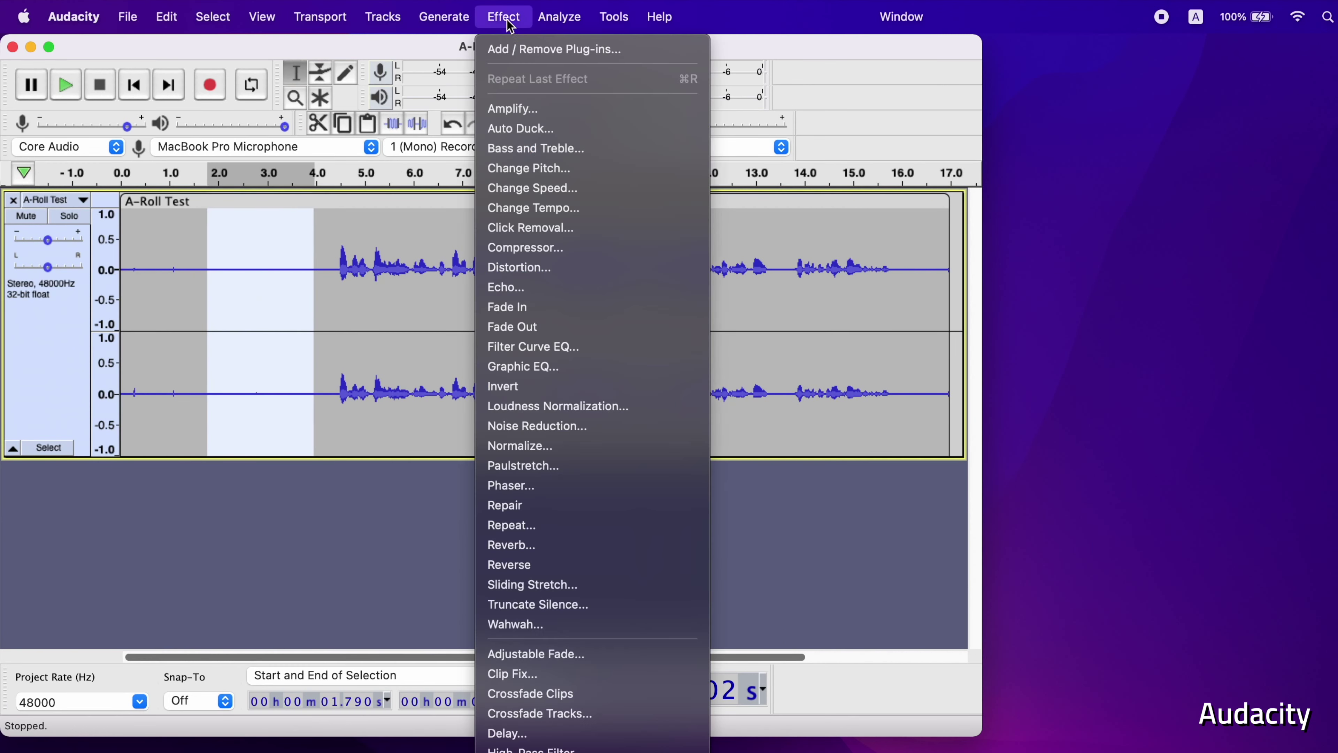
{"action": "left_click", "coordinate": [548, 424]}
{"action": "left_click", "coordinate": [498, 294]}
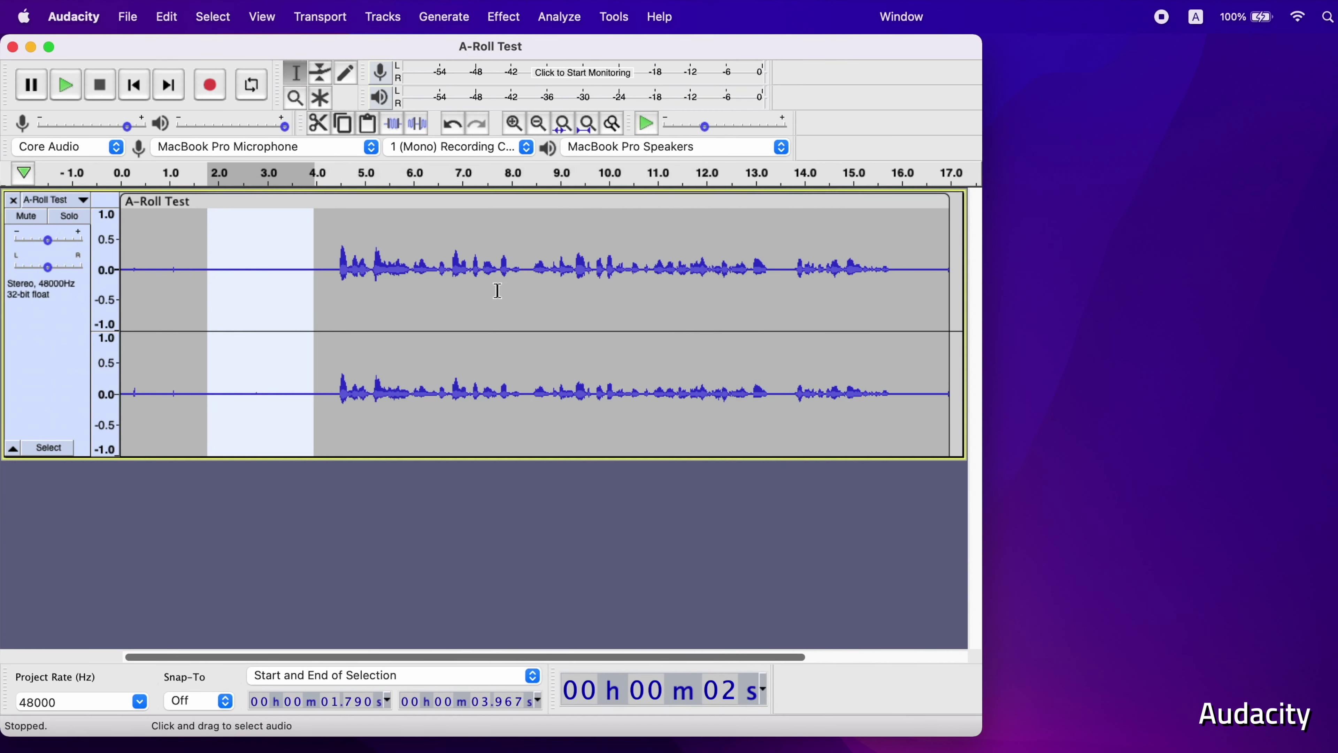
- Preview and apply Noise Reduction to the whole track with 12 dB reduction, sensitivity 5.50 and 4 frequency smoothing bands
{"action": "double_click", "coordinate": [496, 291]}
{"action": "left_click", "coordinate": [499, 15]}
{"action": "left_click", "coordinate": [537, 422]}
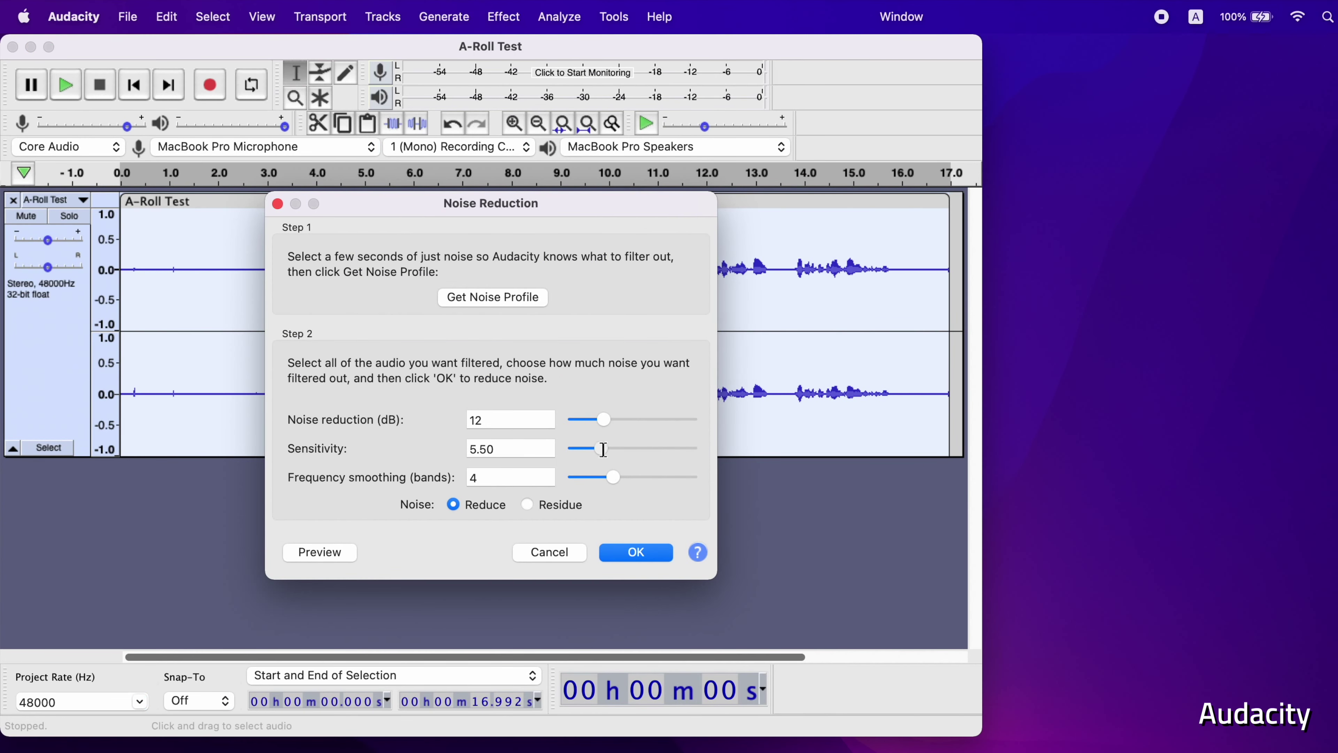
{"action": "left_click", "coordinate": [308, 548]}
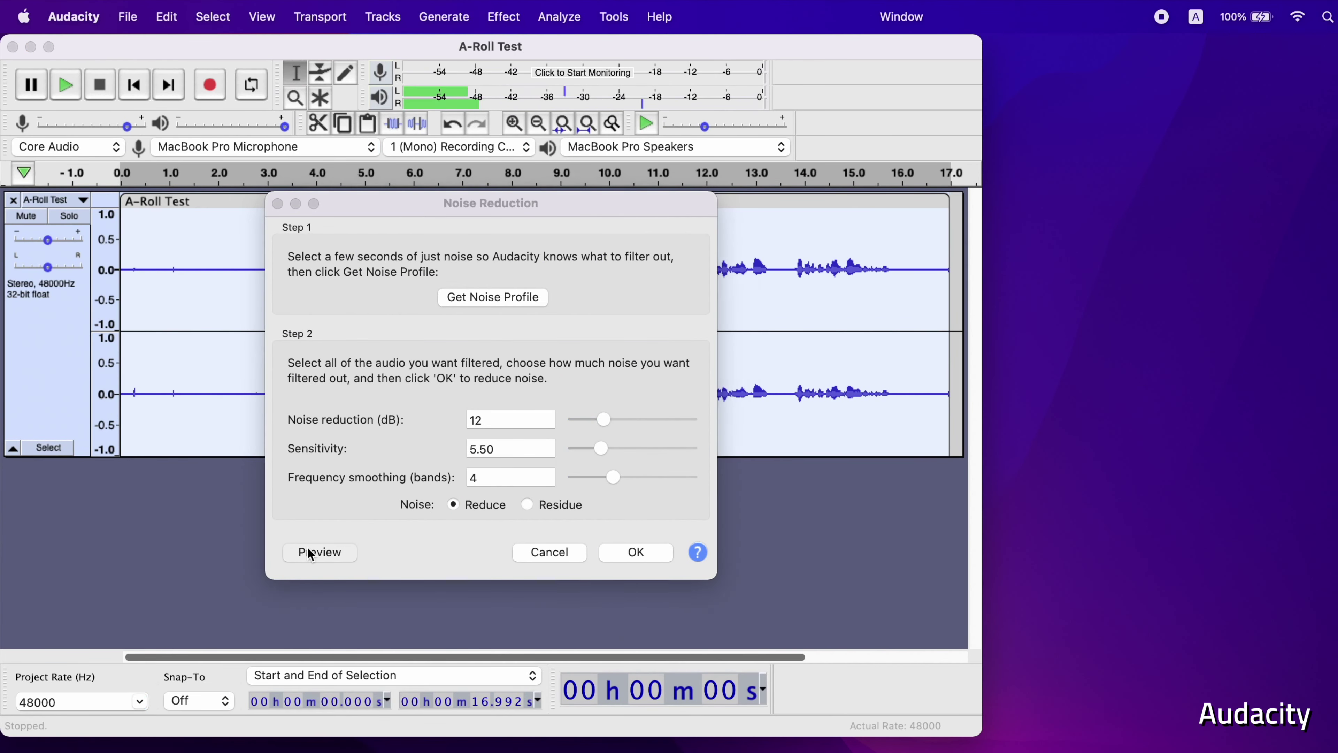
{"action": "left_click", "coordinate": [654, 553]}
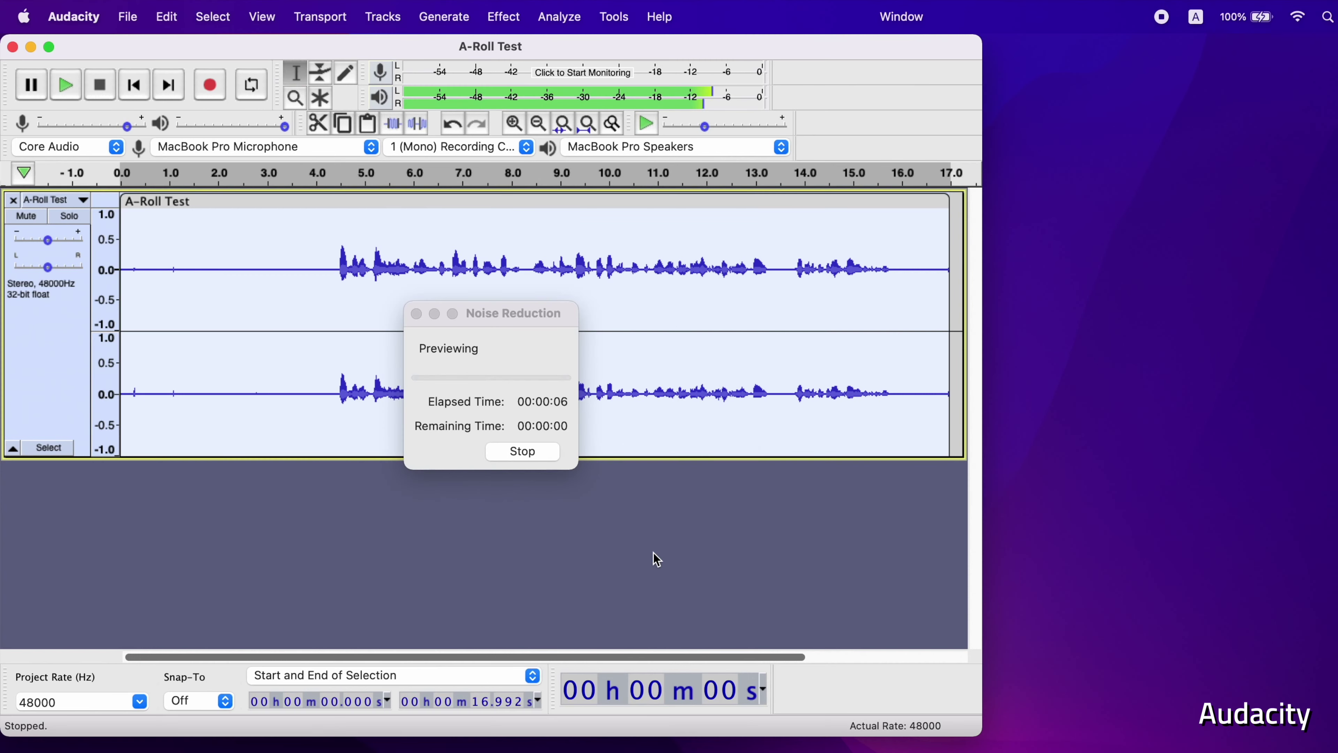
{"action": "left_click", "coordinate": [129, 19]}
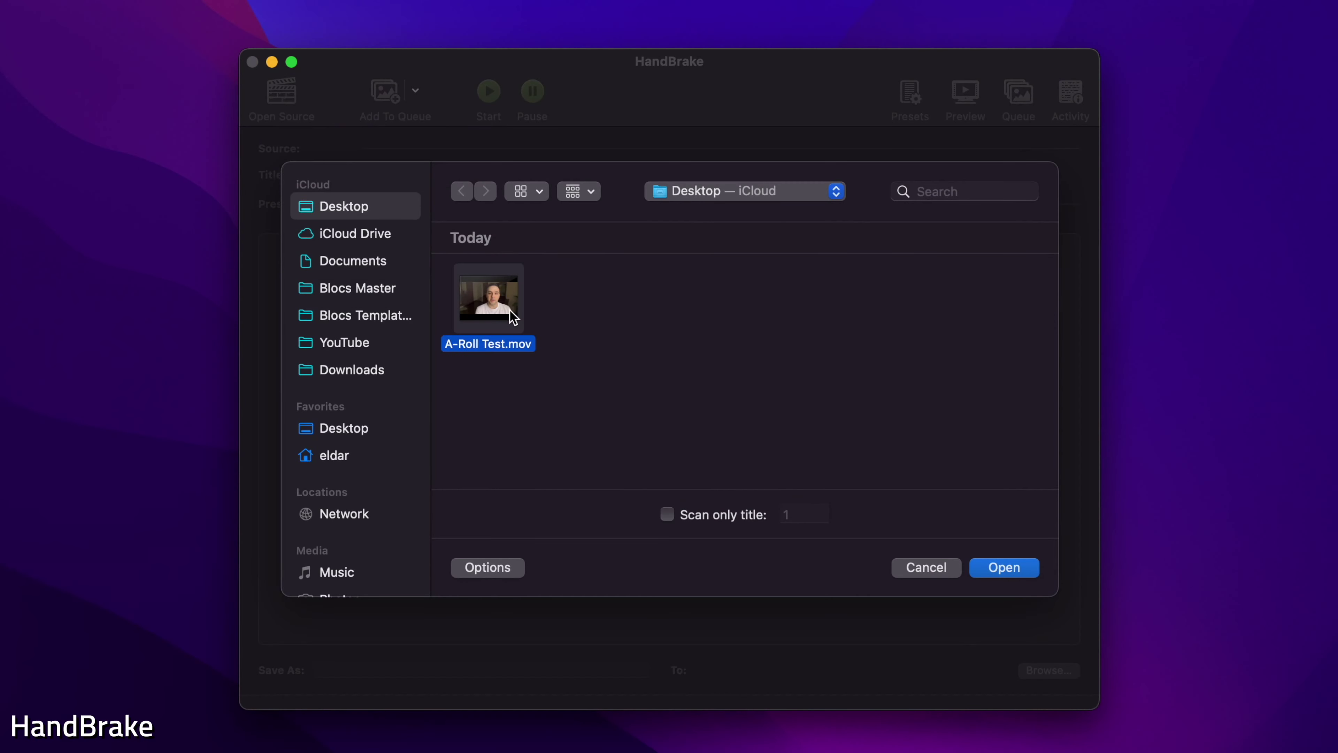
- Switch to HandBrake, open A-Roll Test.mov and select the Super HQ 1080p30 Surround preset
{"action": "left_click", "coordinate": [1003, 568]}
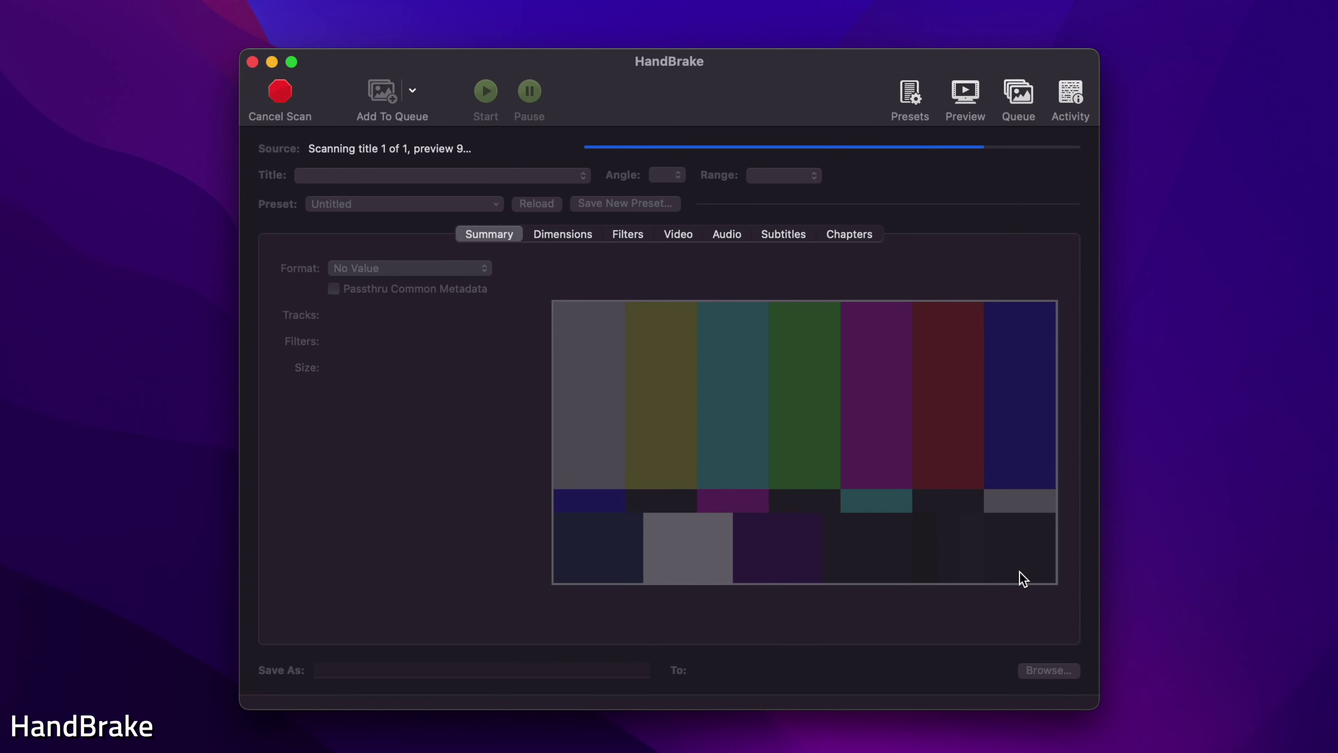
{"action": "left_click", "coordinate": [448, 204]}
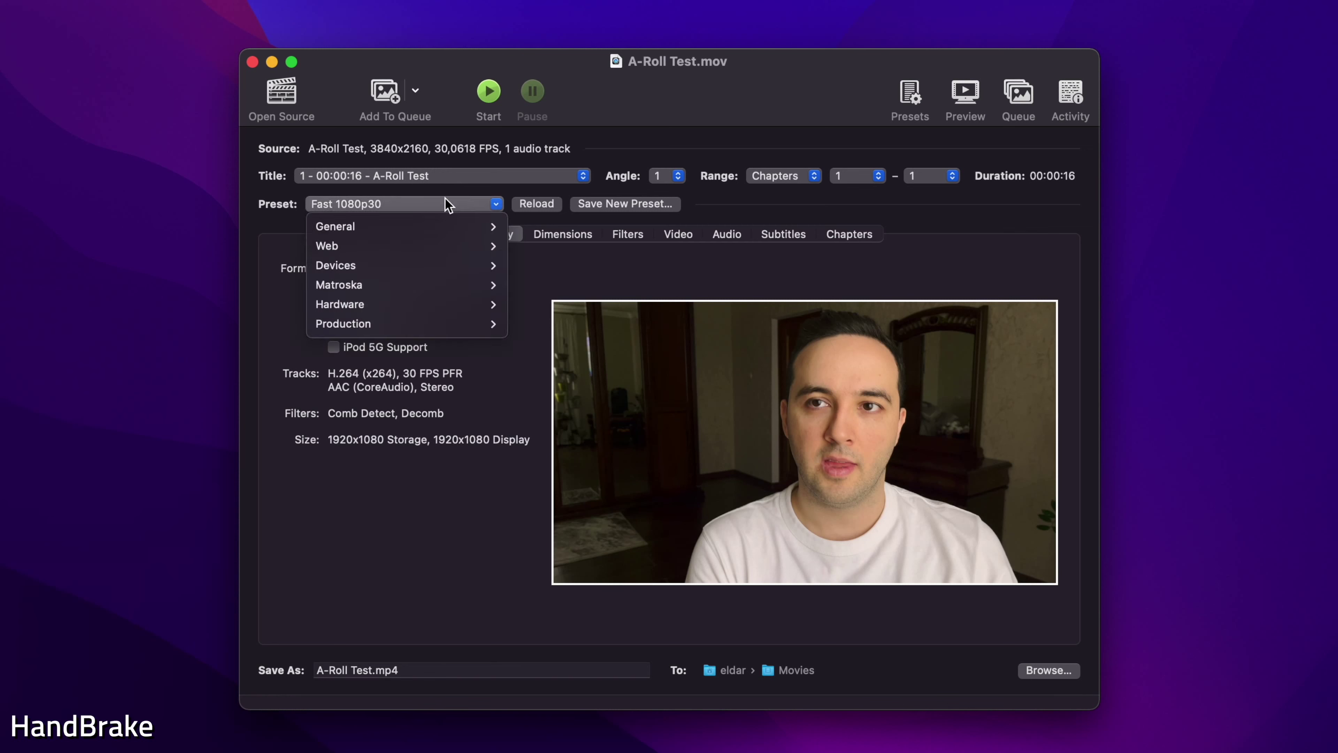
{"action": "mouse_move", "coordinate": [454, 264]}
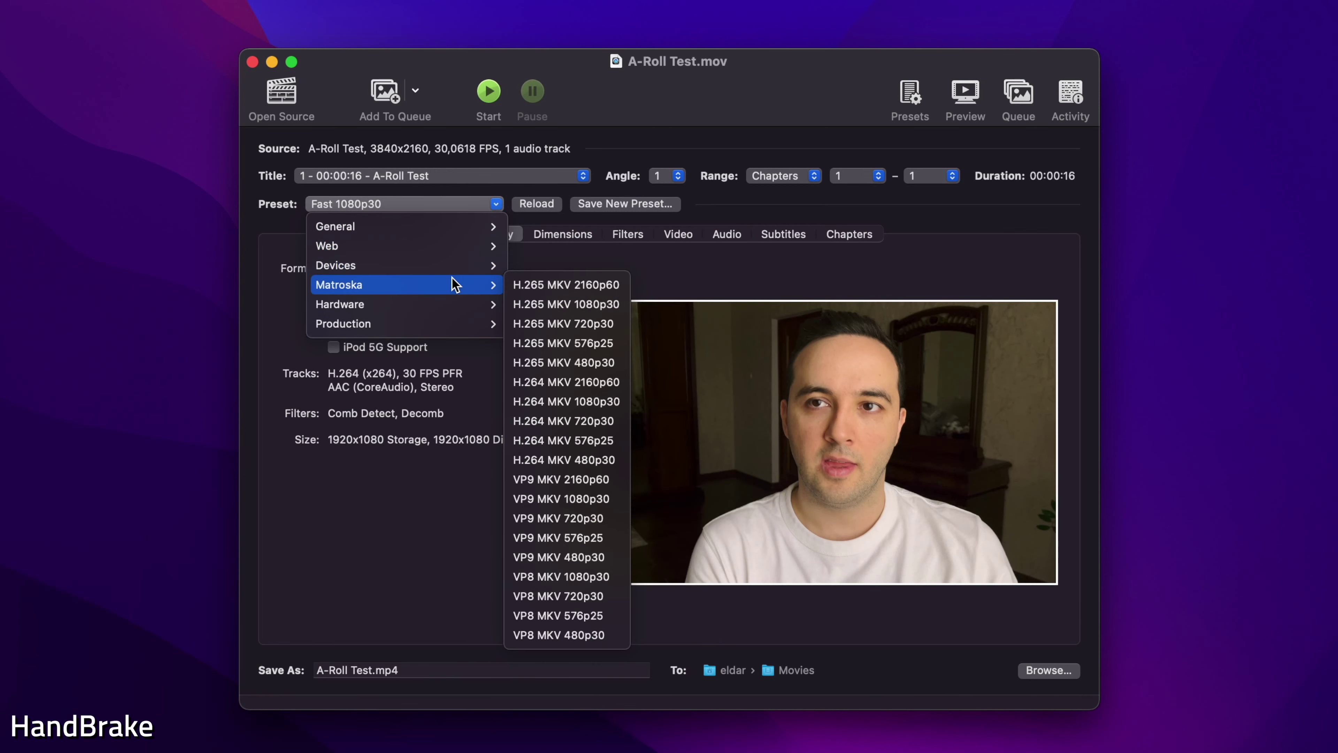
{"action": "mouse_move", "coordinate": [463, 226]}
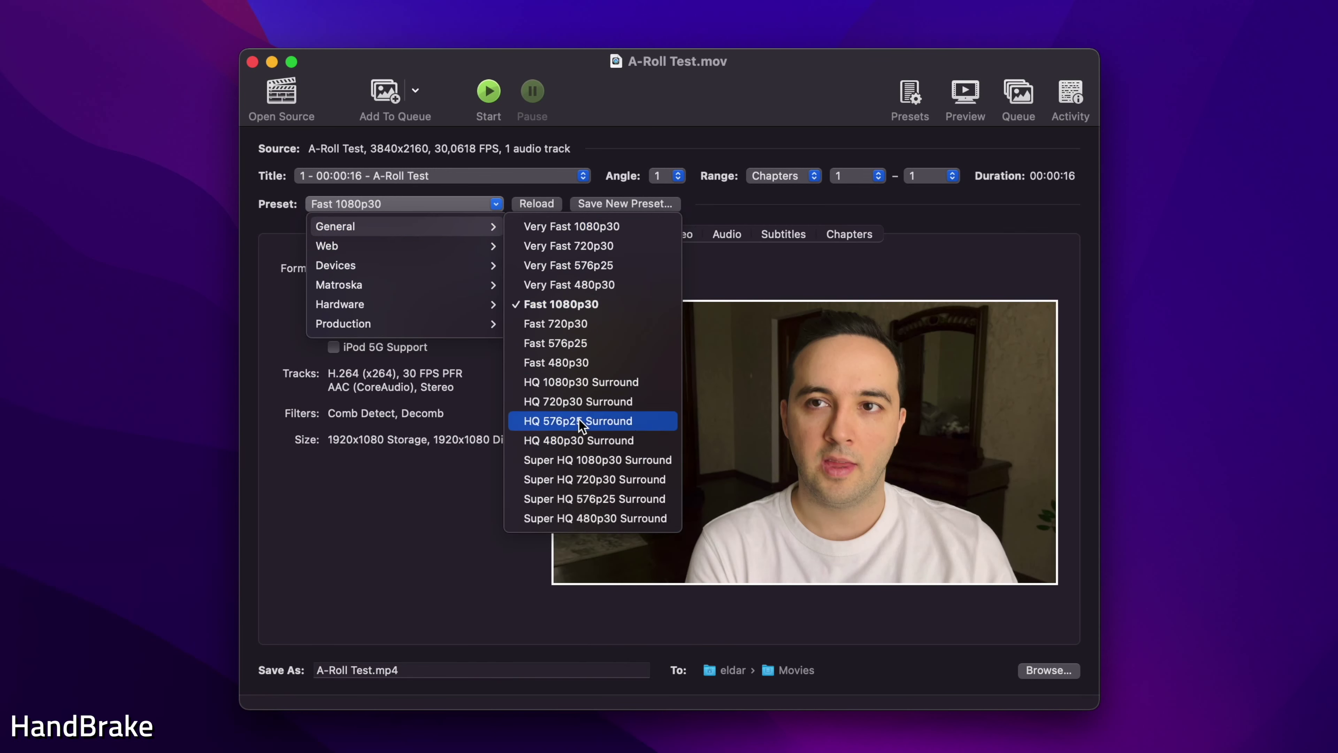
{"action": "left_click", "coordinate": [585, 461]}
- Set the resolution limit of the output video to None
{"action": "left_click", "coordinate": [571, 239]}
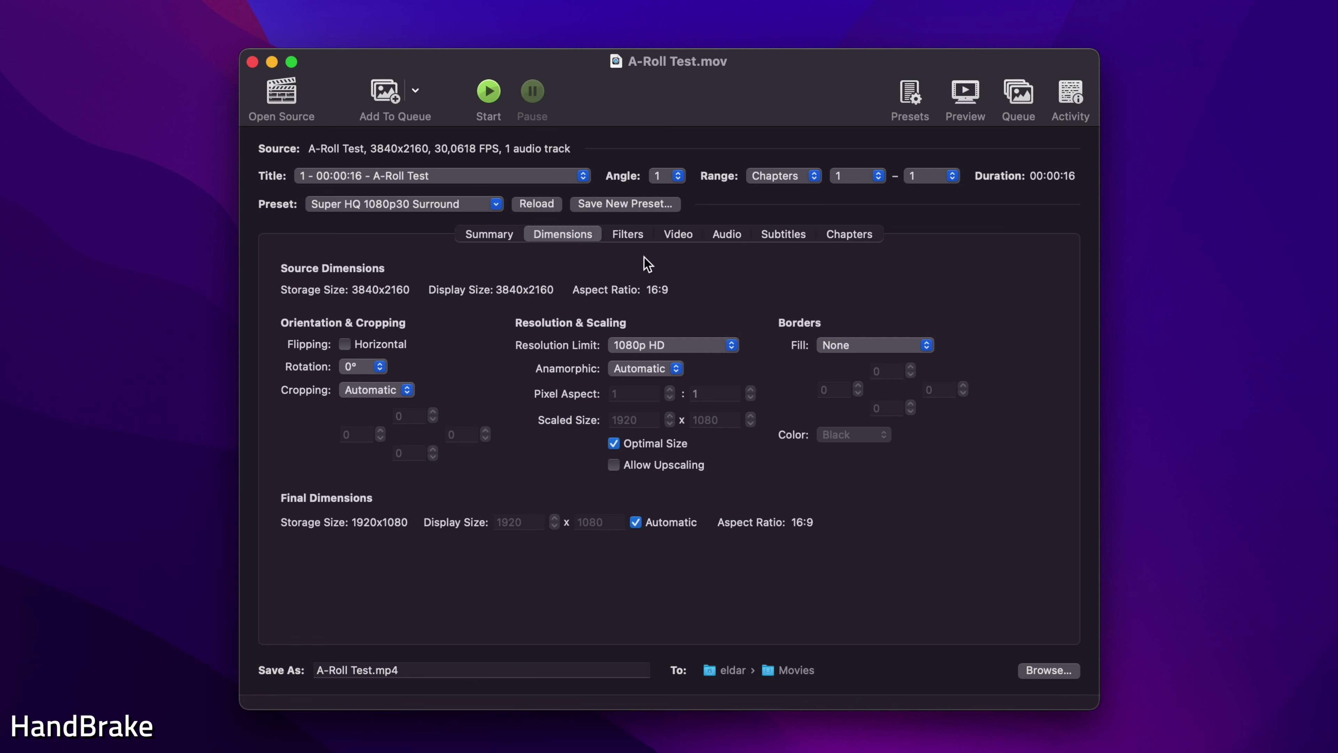
{"action": "left_click", "coordinate": [703, 345]}
{"action": "left_click", "coordinate": [664, 269]}
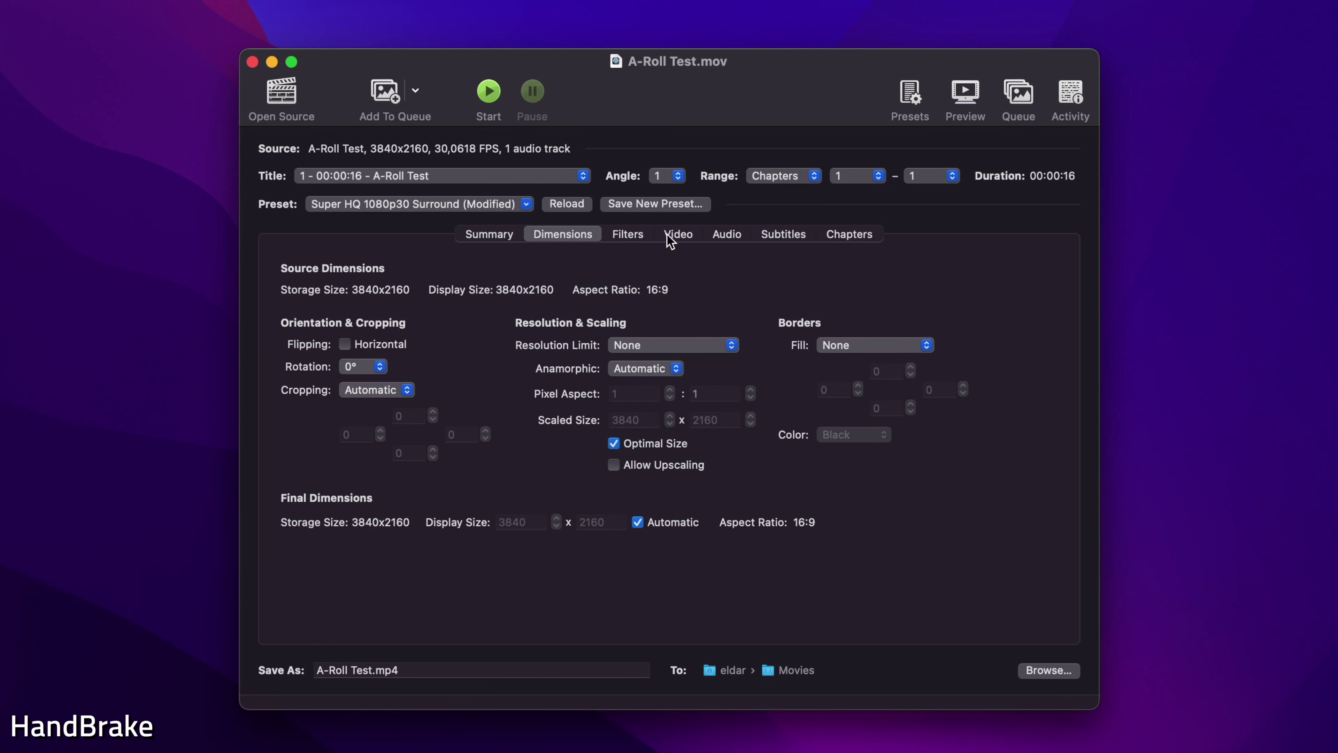
- Review the filter, video and audio settings and start encoding the video as A-Roll Test.mp4
{"action": "left_click", "coordinate": [651, 235]}
{"action": "left_click", "coordinate": [680, 235]}
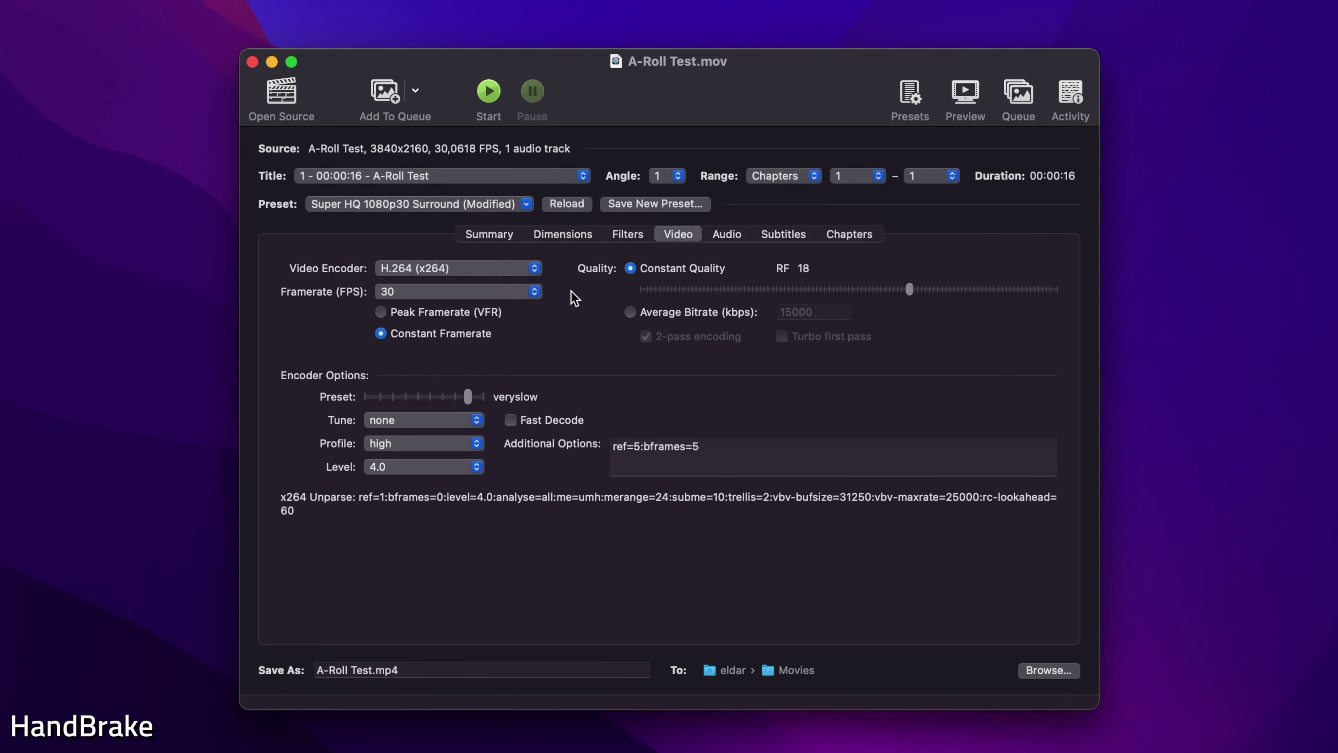
{"action": "left_click", "coordinate": [747, 235]}
{"action": "left_click", "coordinate": [485, 238]}
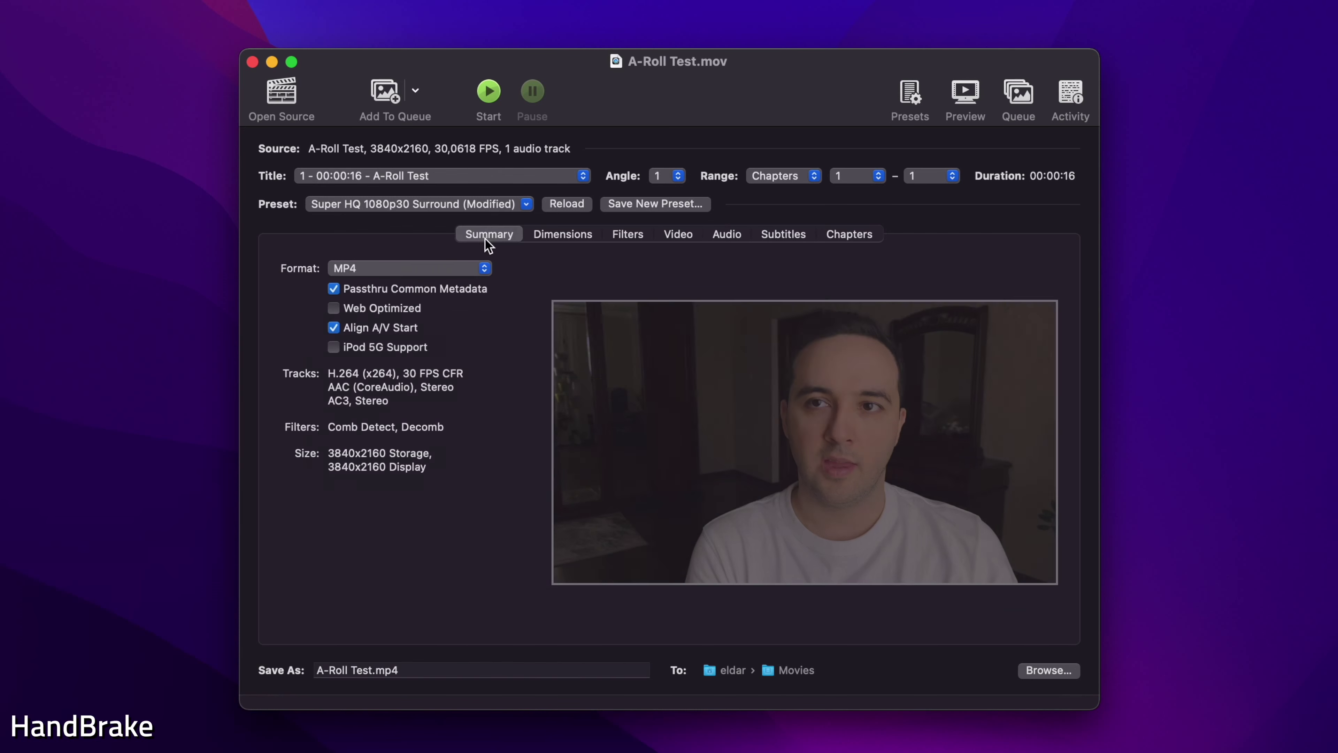
{"action": "left_click", "coordinate": [488, 92]}
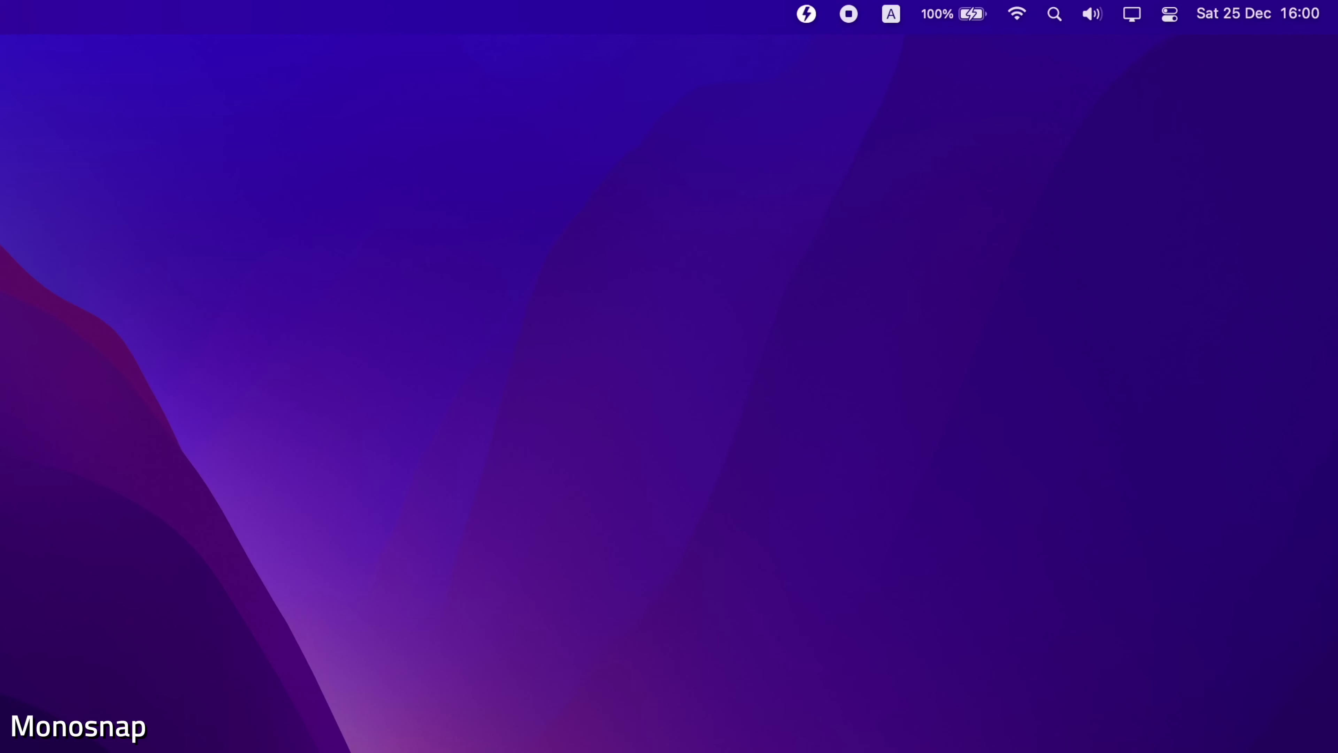
- Set up a video recording in Monosnap with 30 frames per second and high recording quality
{"action": "left_click", "coordinate": [818, 14]}
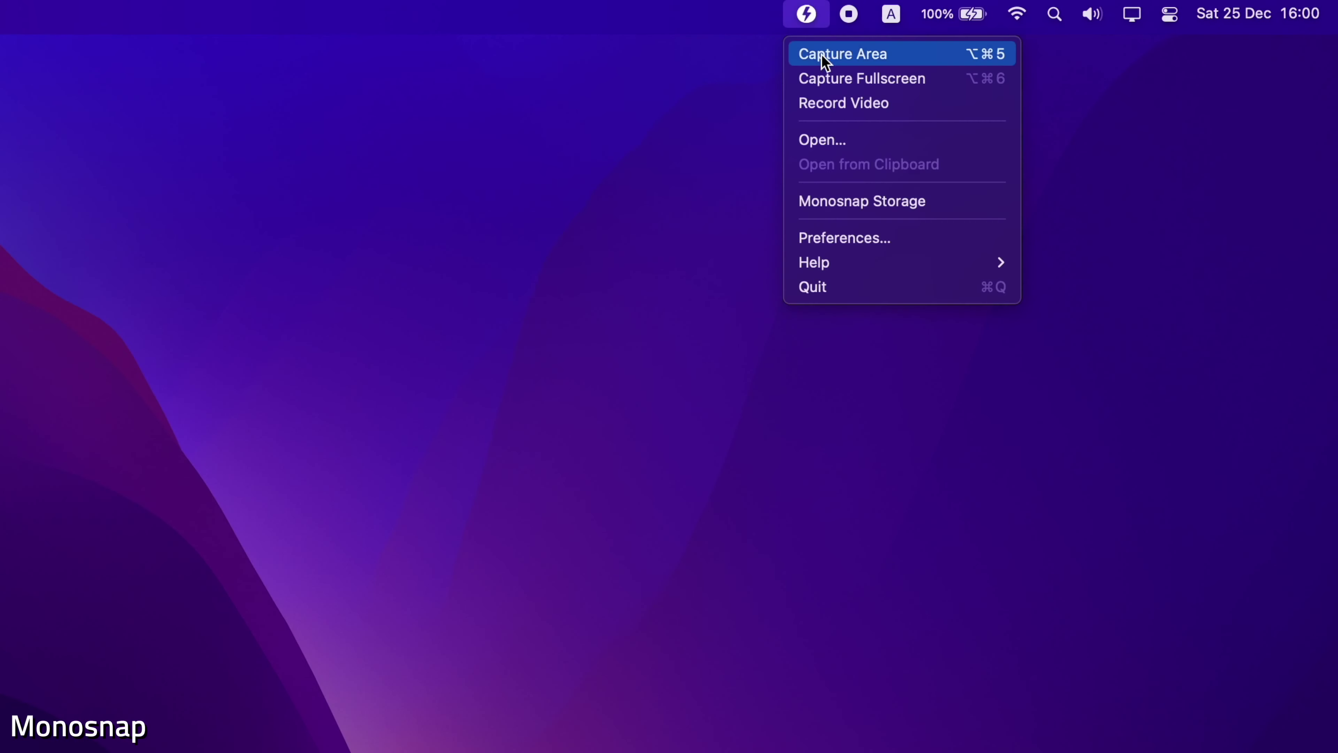
{"action": "left_click", "coordinate": [825, 105]}
{"action": "left_click", "coordinate": [726, 383]}
{"action": "left_click", "coordinate": [739, 411]}
{"action": "left_click", "coordinate": [739, 416]}
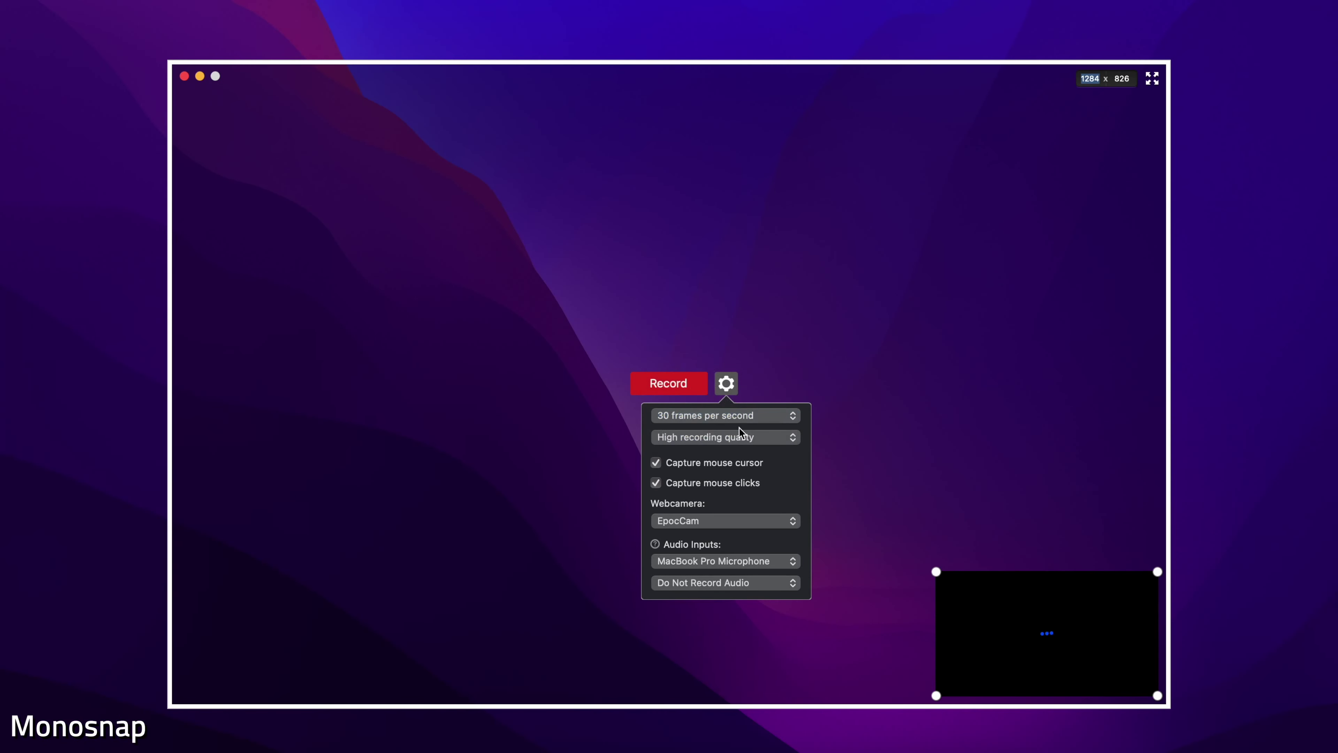
{"action": "left_click", "coordinate": [740, 437]}
- Turn off mouse click capture and use the FaceTime HD Camera as webcam with the MacBook Pro Microphone as audio input
{"action": "left_click", "coordinate": [716, 484]}
{"action": "left_click", "coordinate": [716, 519]}
{"action": "left_click", "coordinate": [718, 537]}
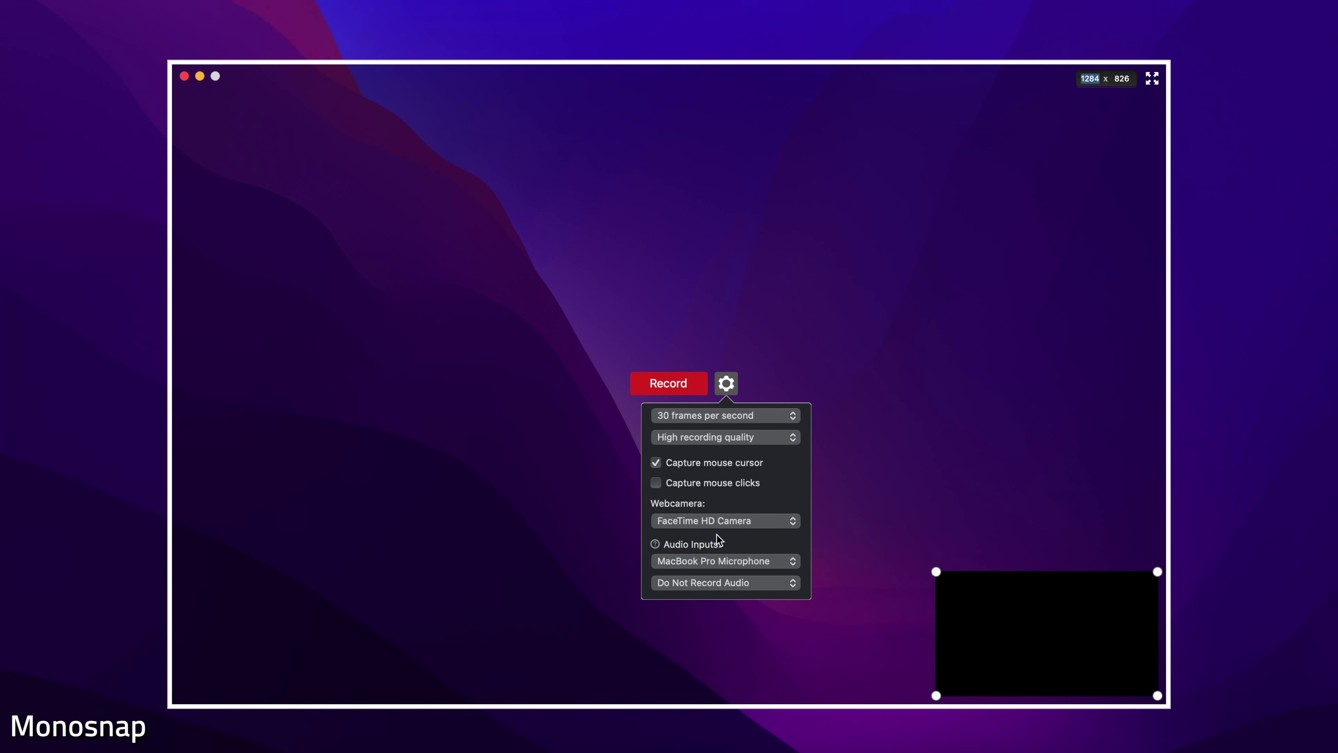
{"action": "left_click", "coordinate": [721, 564]}
{"action": "left_click", "coordinate": [721, 565]}
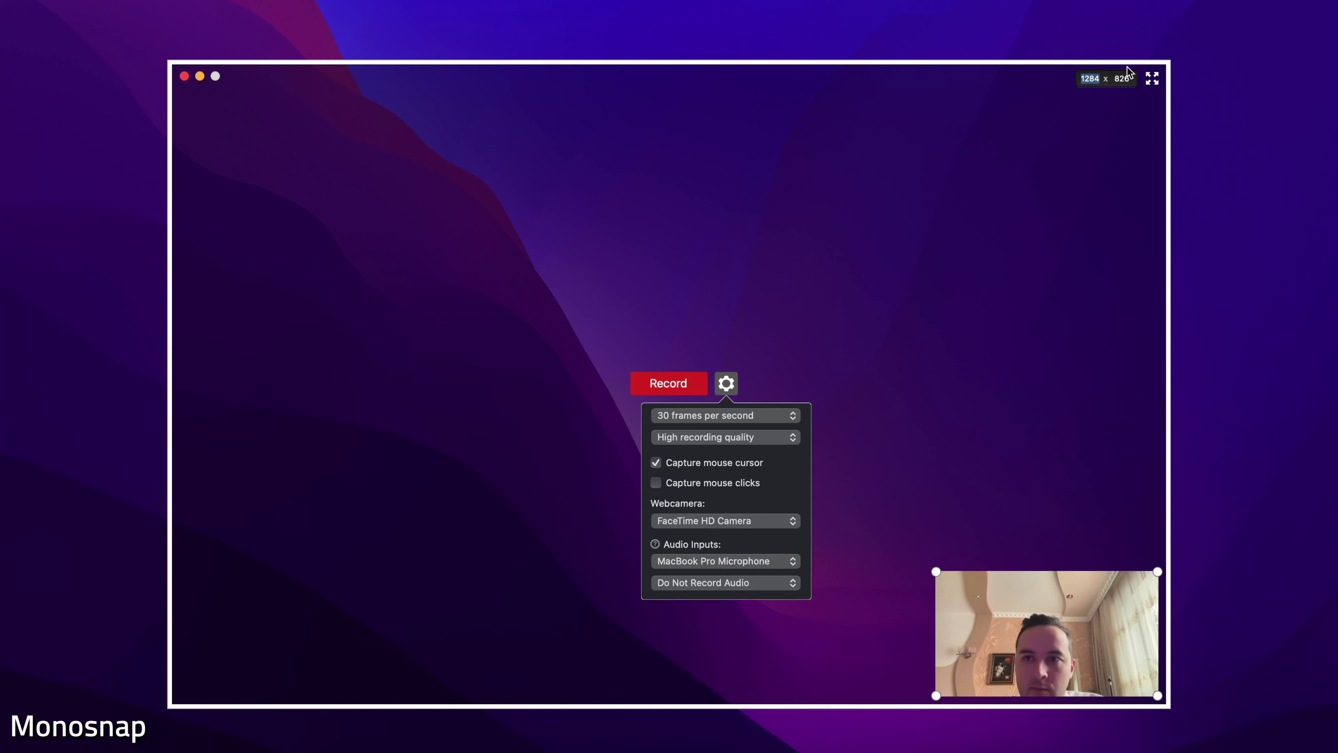
- Resize the recording area to 1000 x 500 and move it to the middle of the desktop
{"action": "left_click", "coordinate": [1089, 81]}
{"action": "type", "text": "1000"}
{"action": "key", "text": "Return"}
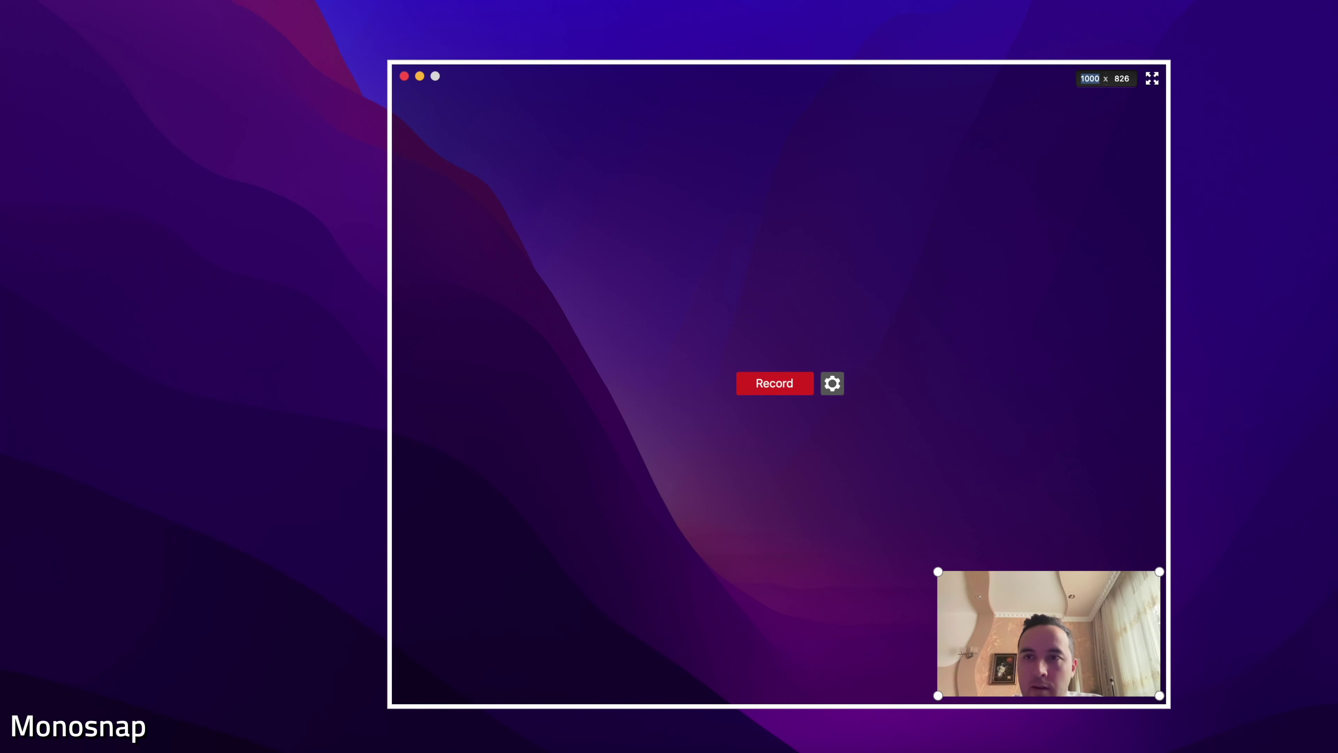
{"action": "type", "text": "500"}
{"action": "key", "text": "Return"}
{"action": "left_click_drag", "start_coordinate": [985, 222], "coordinate": [898, 335]}
- Record the selected area with the webcam overlay for about 5 seconds and stop the recording
{"action": "left_click", "coordinate": [746, 371]}
{"action": "left_click", "coordinate": [704, 370]}
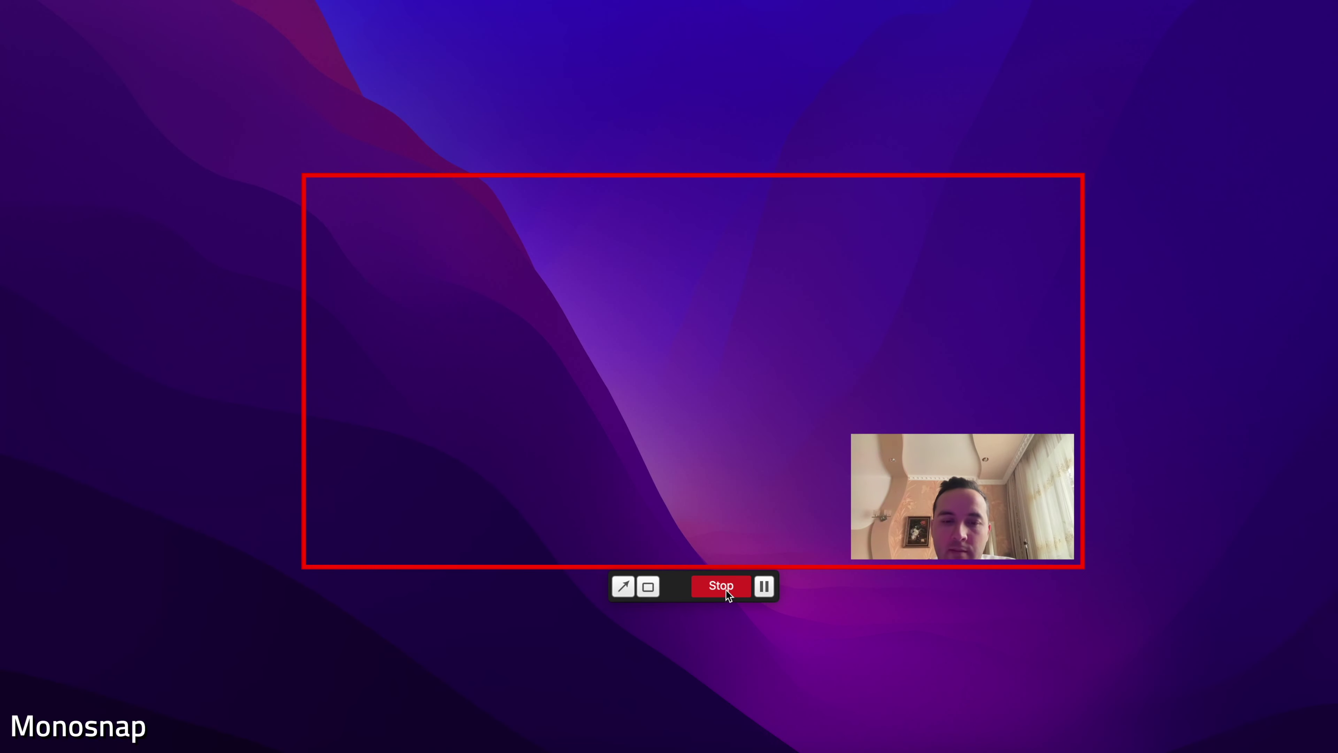
{"action": "left_click", "coordinate": [726, 591]}
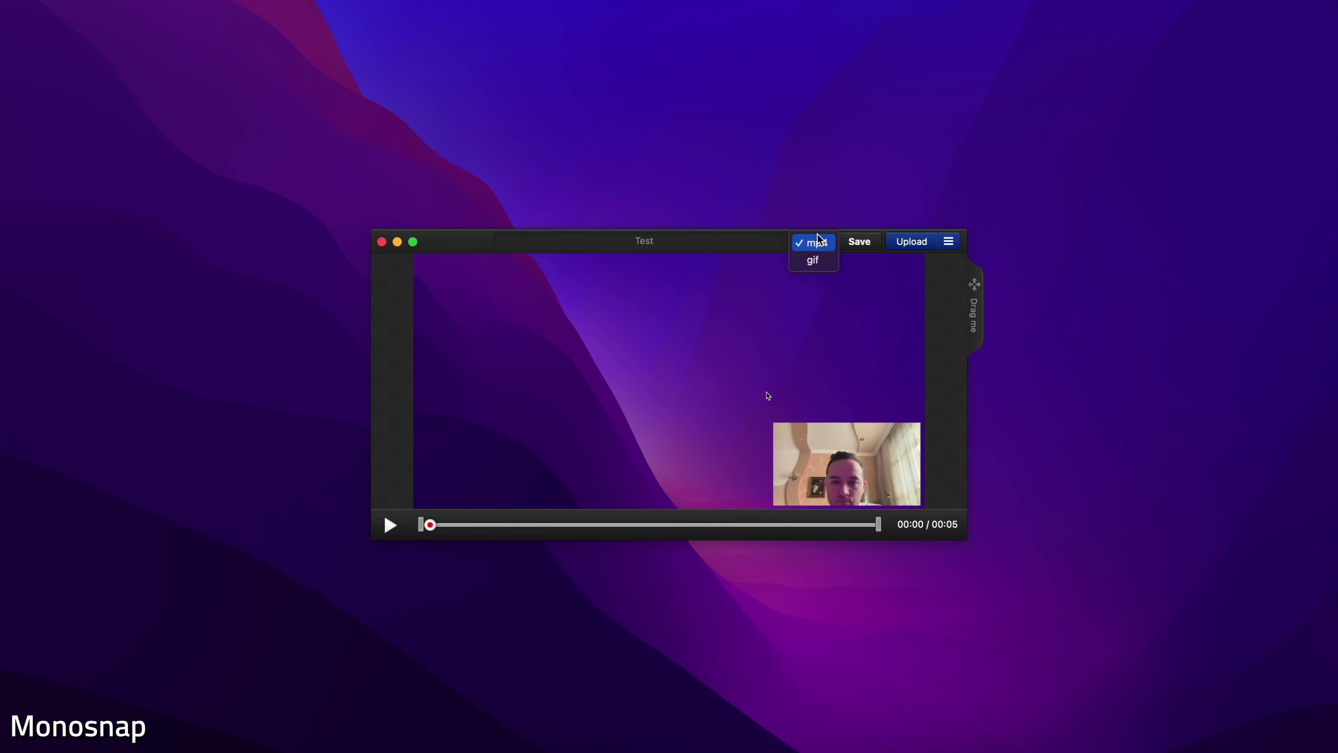
- Save the recording in GIF format as Test, choosing the Desktop as its location
{"action": "left_click", "coordinate": [813, 261]}
{"action": "left_click", "coordinate": [863, 241]}
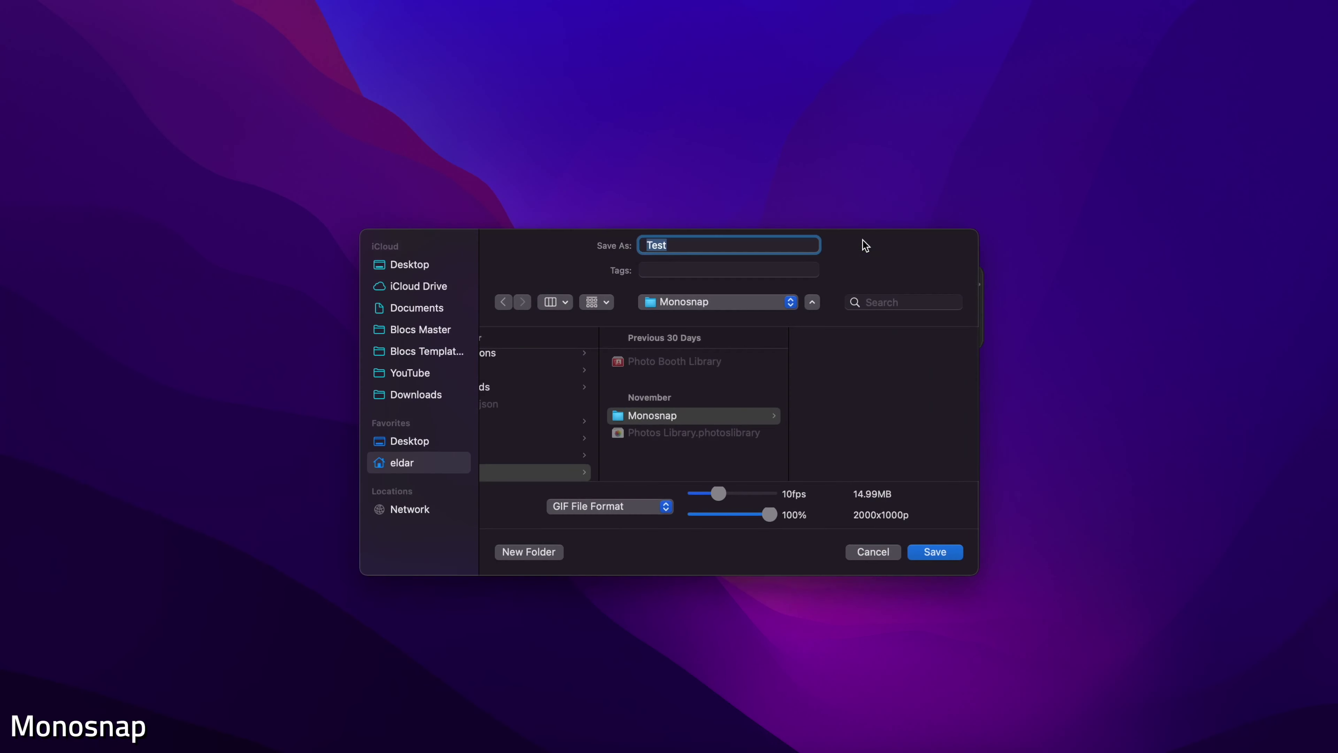
{"action": "left_click", "coordinate": [429, 270]}
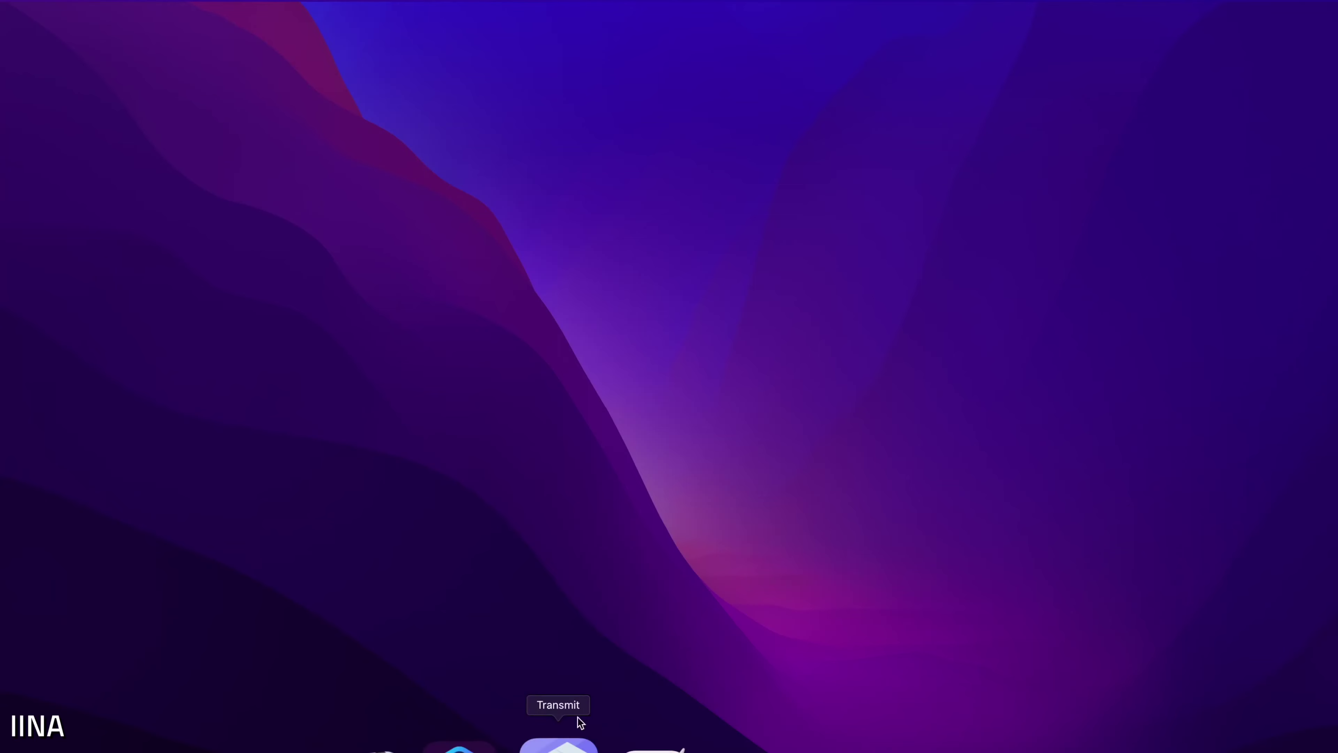
- Switch to IINA and open the video 13 Pro vs 12 Pro Max.mp4 from the 2021 folder
{"action": "left_click", "coordinate": [571, 736]}
{"action": "left_click", "coordinate": [615, 320]}
{"action": "scroll", "coordinate": [615, 311], "scroll_direction": "down", "scroll_amount": 5}
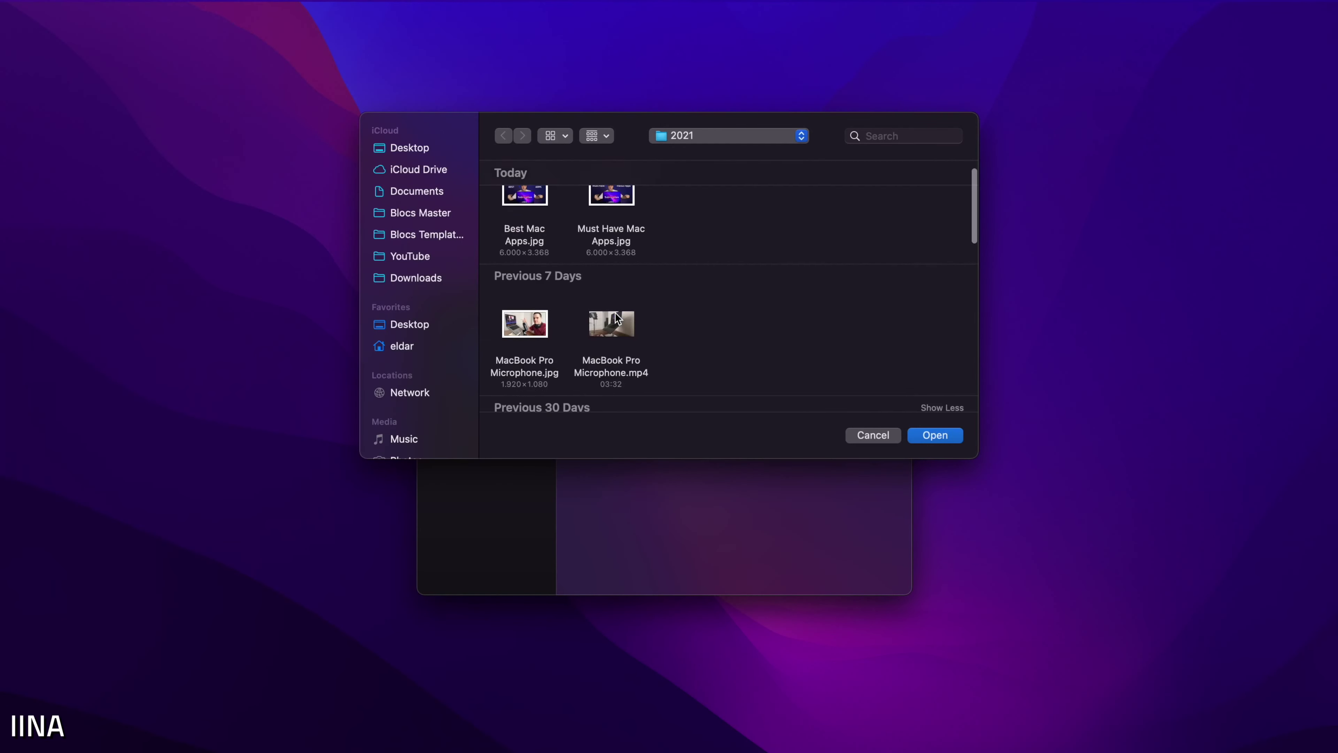
{"action": "left_click", "coordinate": [636, 290]}
{"action": "key", "text": "Return"}
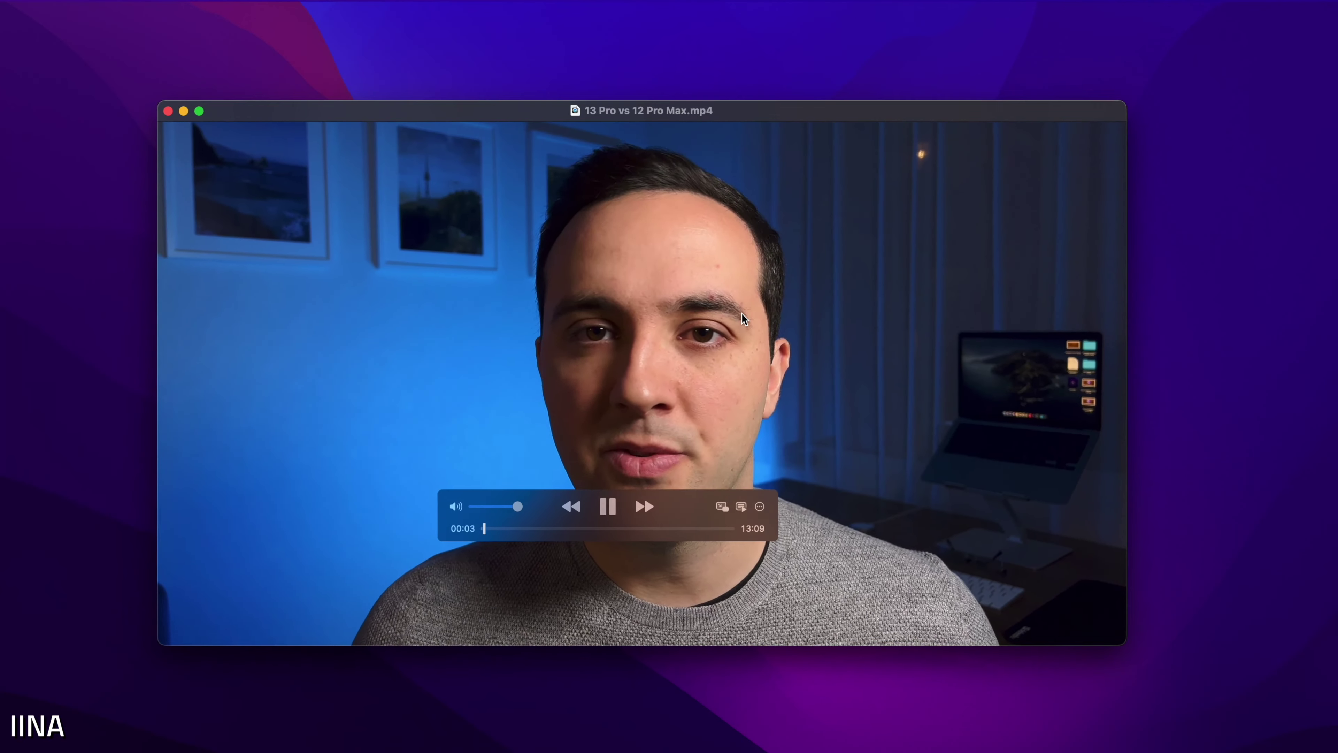
- Slightly lower the playing video's brightness and set its saturation to 5 in the video equalizer
{"action": "left_click", "coordinate": [762, 507]}
{"action": "scroll", "coordinate": [958, 411], "scroll_direction": "down", "scroll_amount": 3}
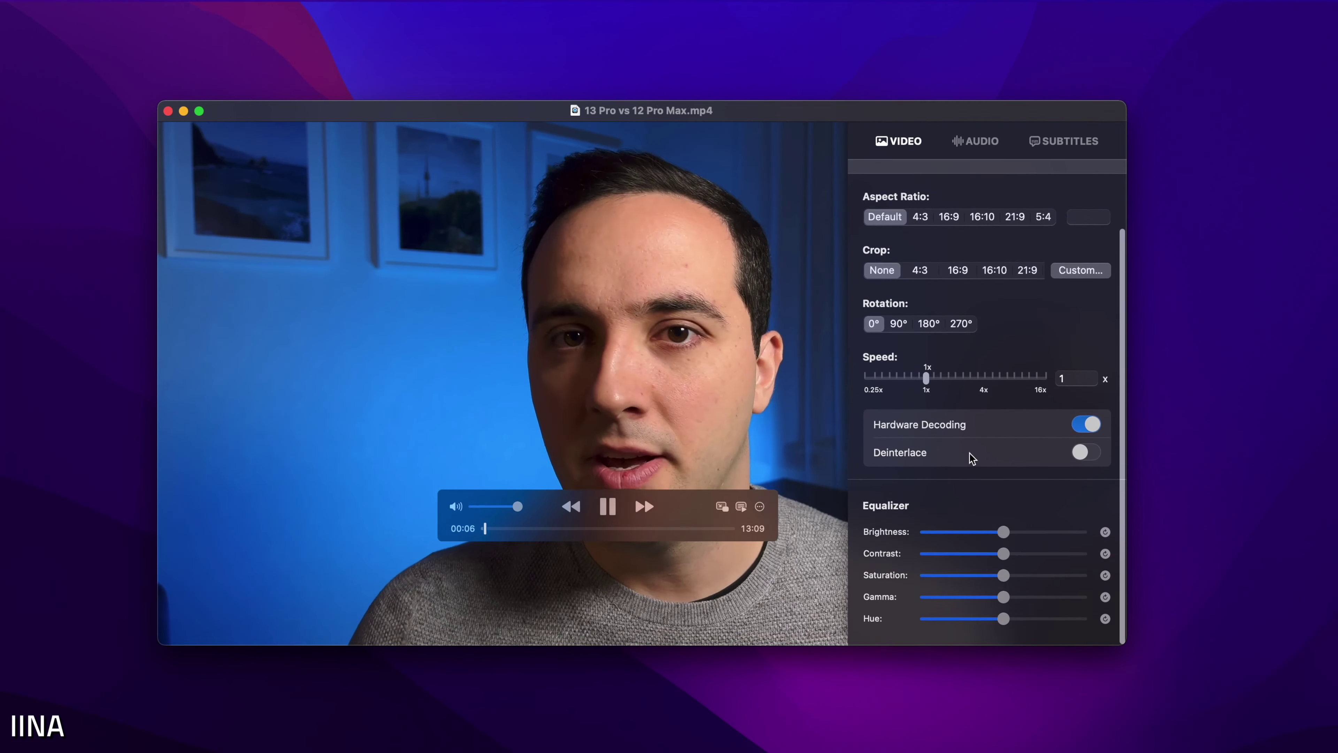
{"action": "left_click_drag", "start_coordinate": [1004, 532], "coordinate": [1011, 576]}
{"action": "scroll", "coordinate": [990, 421], "scroll_direction": "up", "scroll_amount": 5}
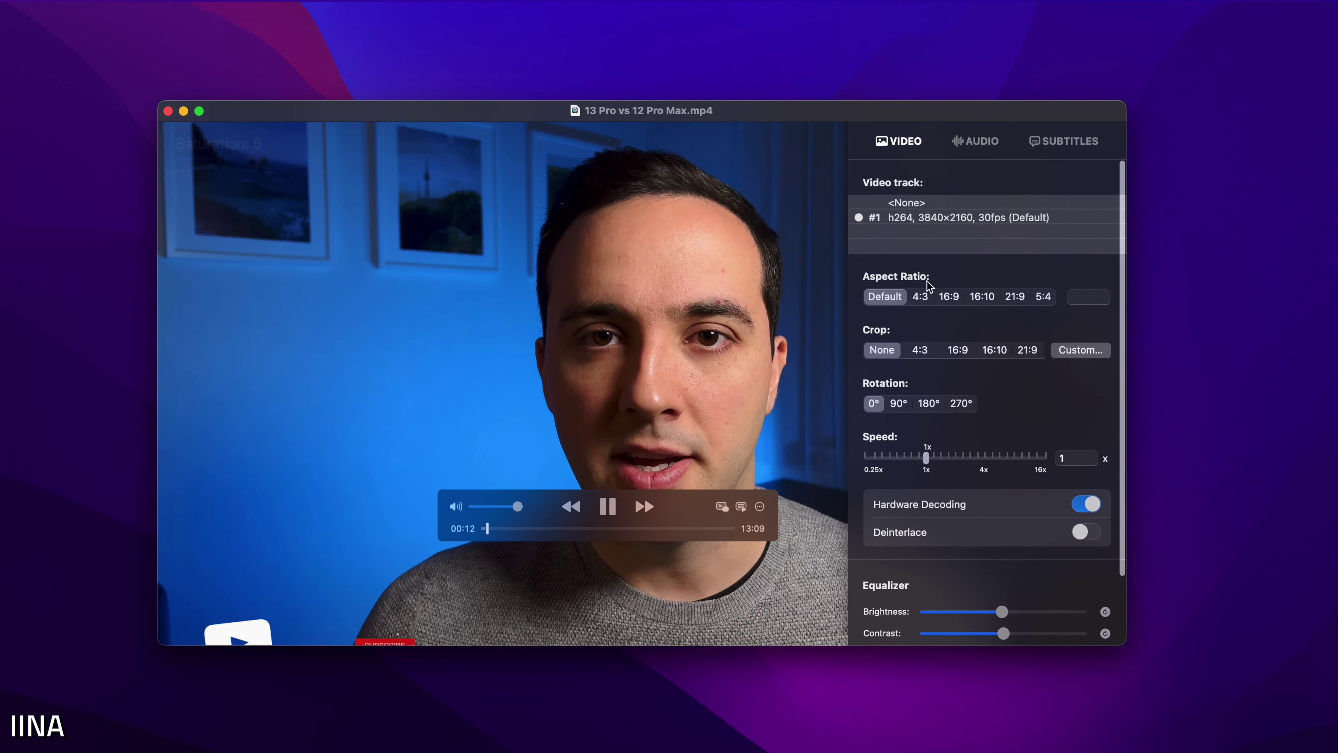
- Set the audio delay to 1.5 s and look through the subtitle settings
{"action": "left_click", "coordinate": [981, 141]}
{"action": "left_click_drag", "start_coordinate": [955, 361], "coordinate": [983, 360]}
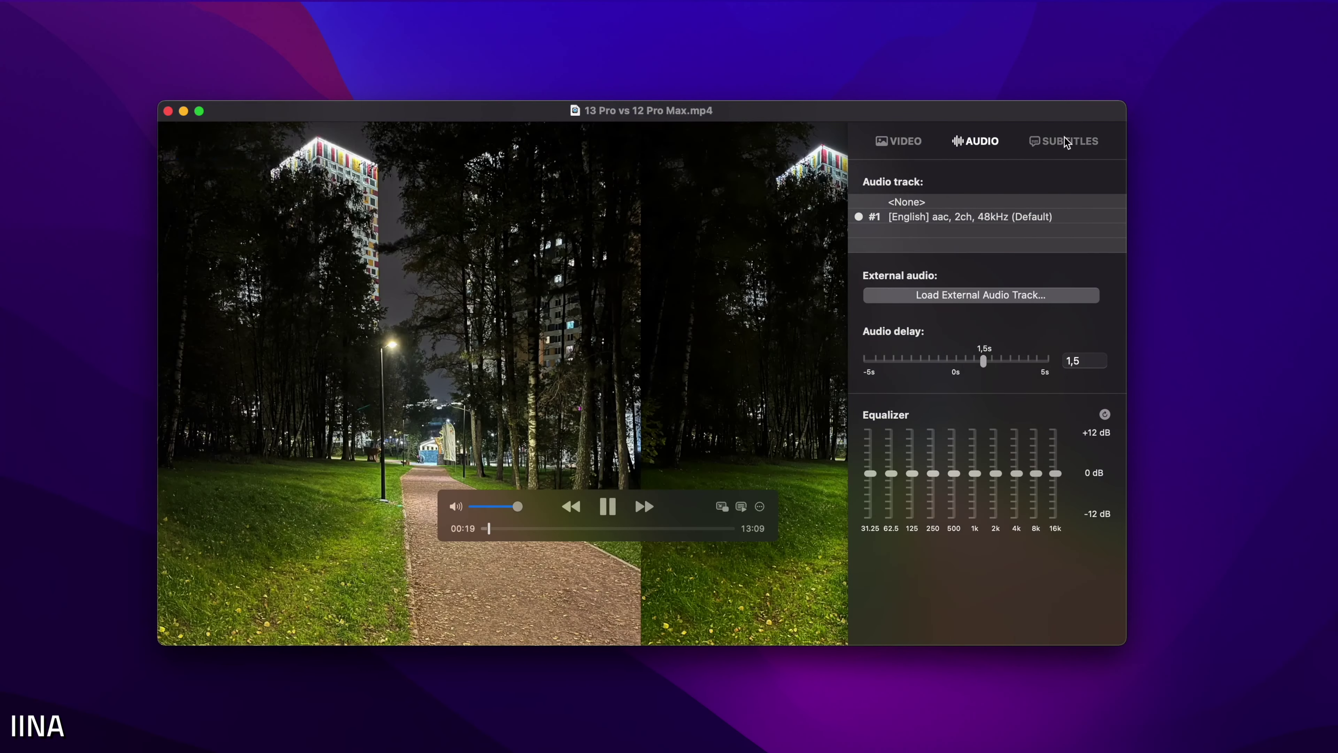
{"action": "left_click", "coordinate": [1055, 138]}
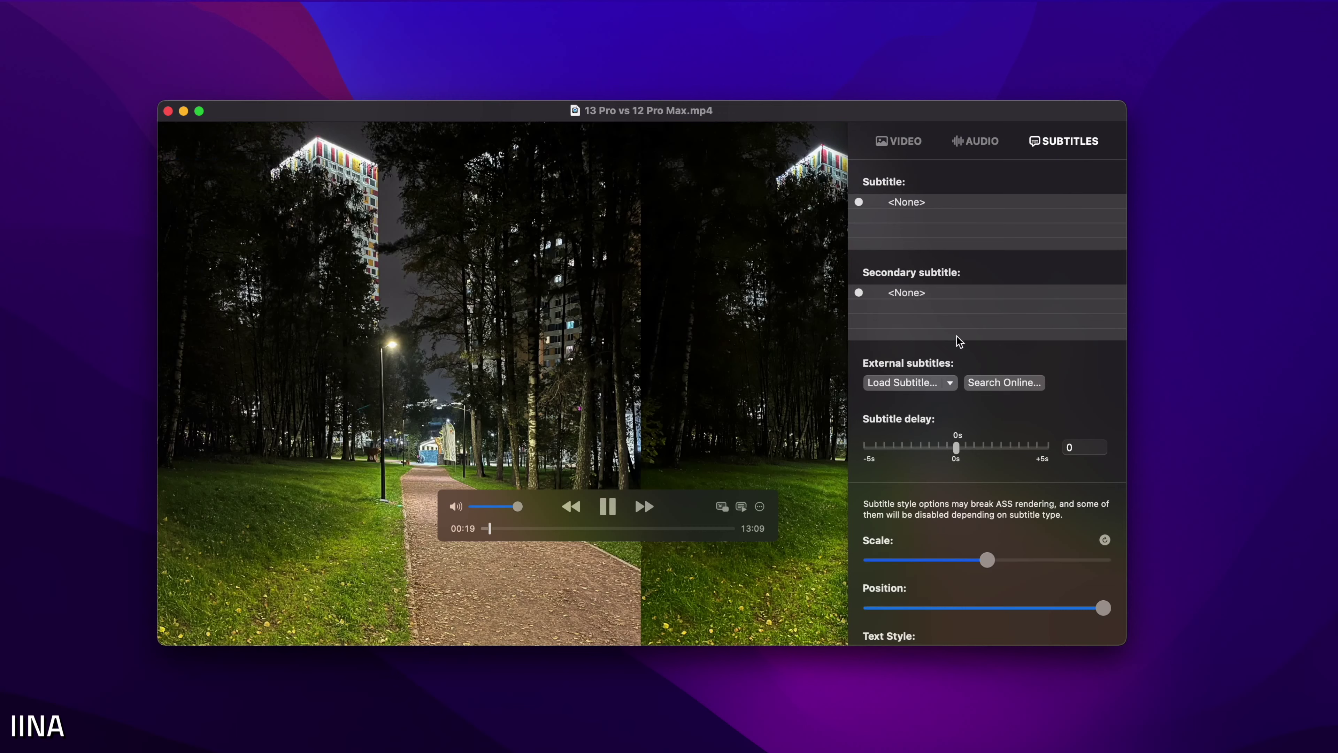
{"action": "scroll", "coordinate": [953, 353], "scroll_direction": "down", "scroll_amount": 3}
- Crop the playing video to 4:3 in the video settings
{"action": "scroll", "coordinate": [927, 270], "scroll_direction": "up", "scroll_amount": 3}
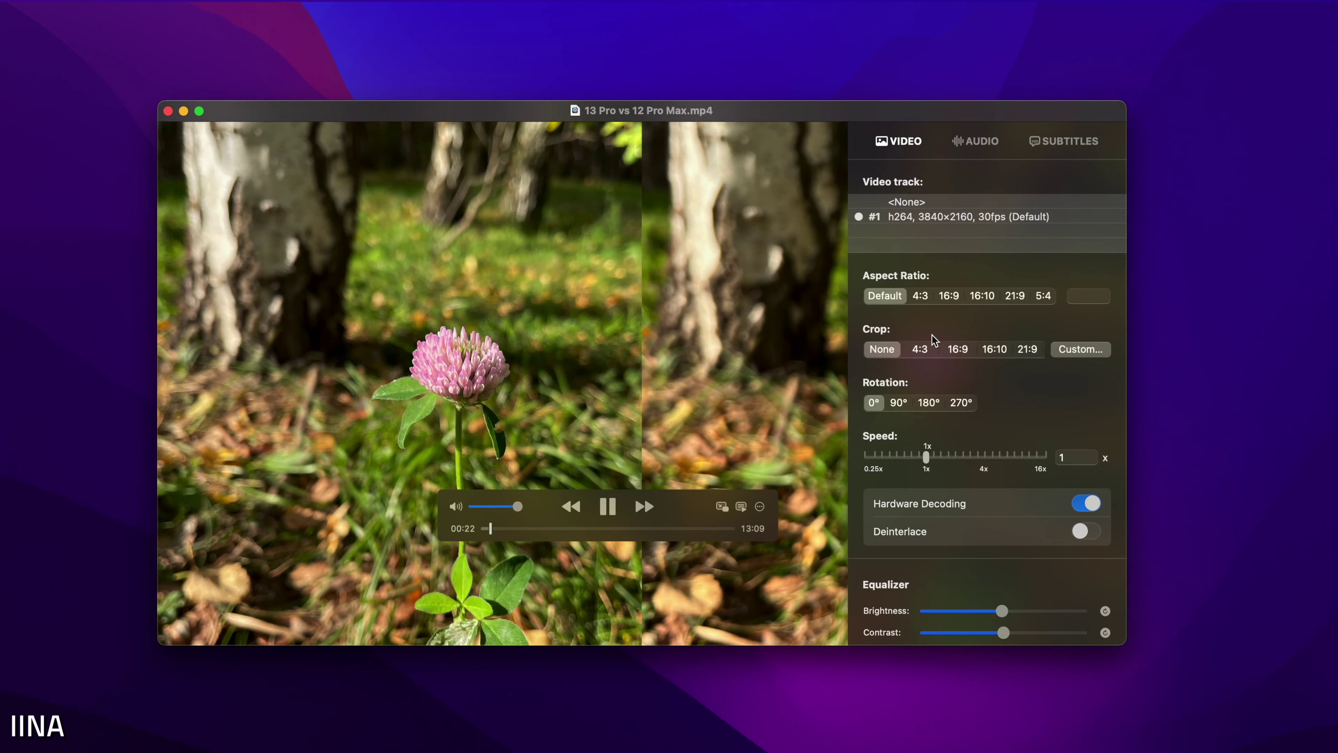
{"action": "scroll", "coordinate": [936, 341], "scroll_direction": "down", "scroll_amount": 2}
{"action": "left_click", "coordinate": [920, 313]}
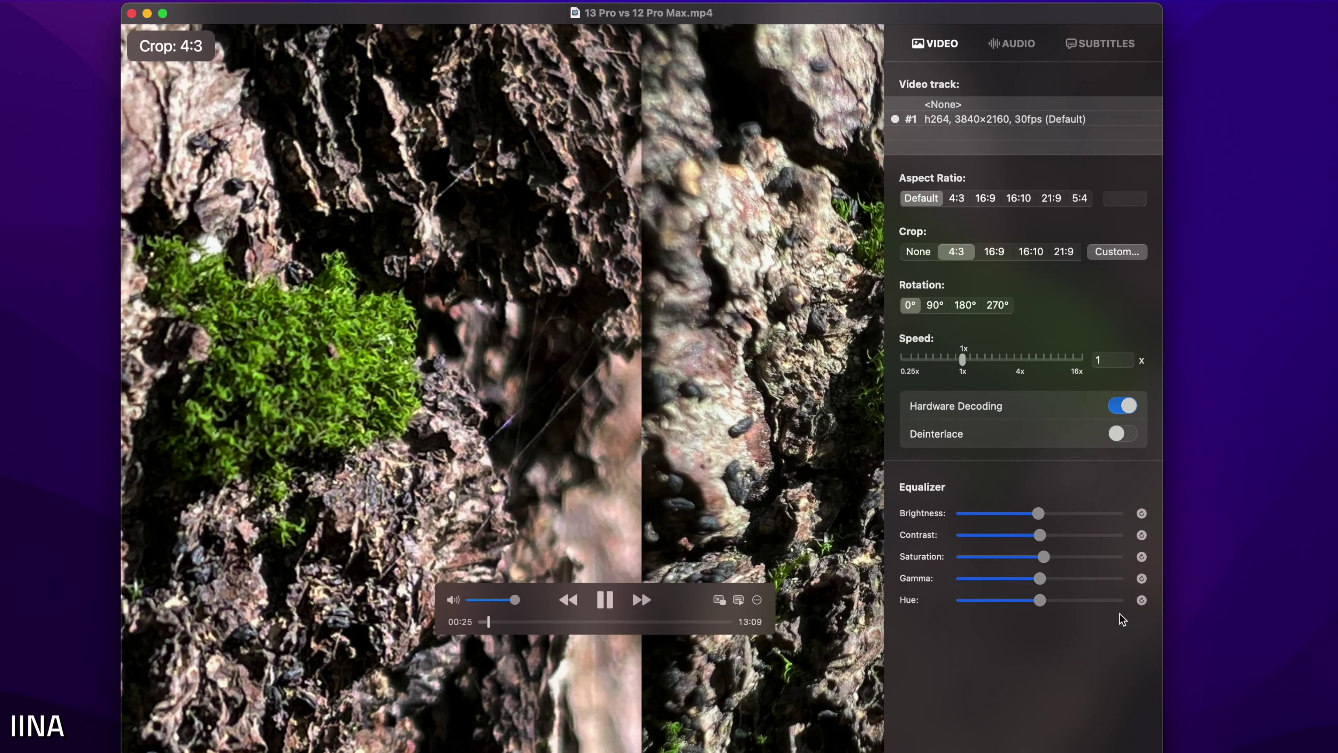
- Shrink the IINA player window from its lower corner
{"action": "left_click_drag", "start_coordinate": [1166, 752], "coordinate": [937, 565]}
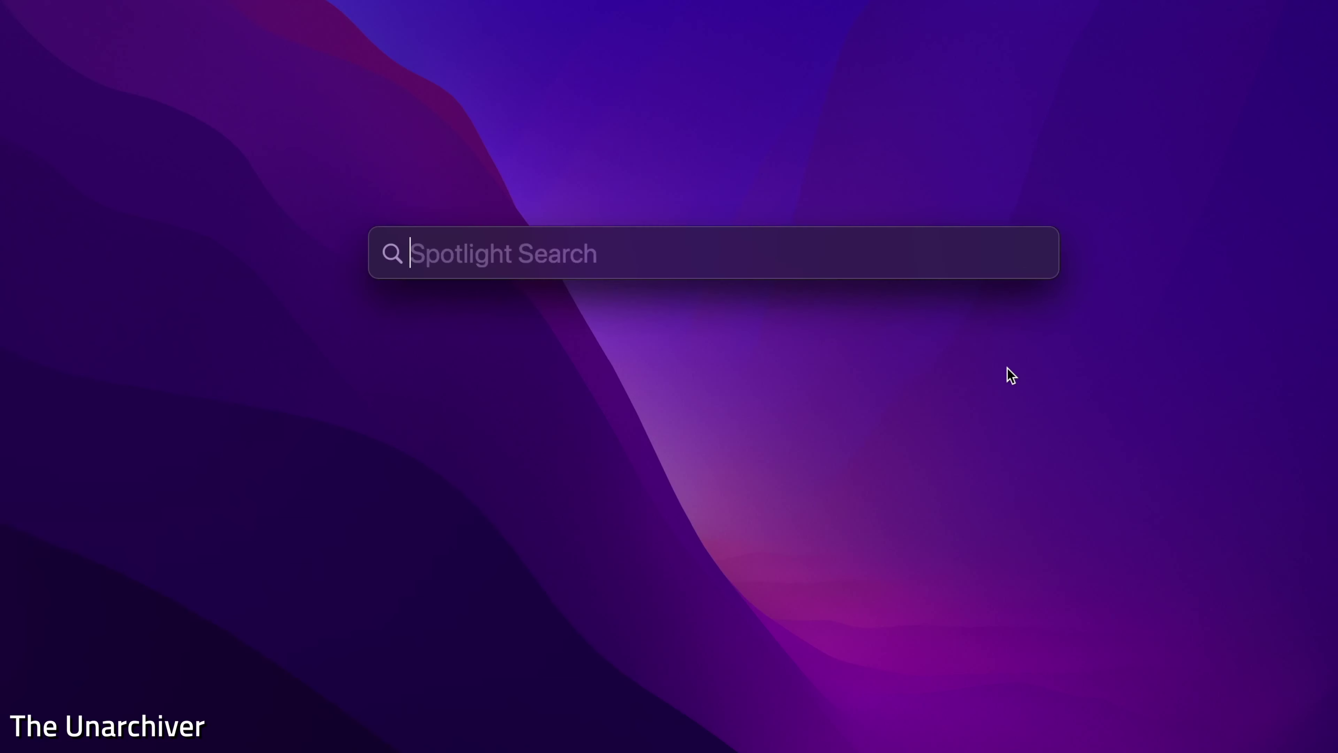
- Switch to The Unarchiver and look through the list of archive formats it can open
{"action": "scroll", "coordinate": [612, 329], "scroll_direction": "up", "scroll_amount": 2}
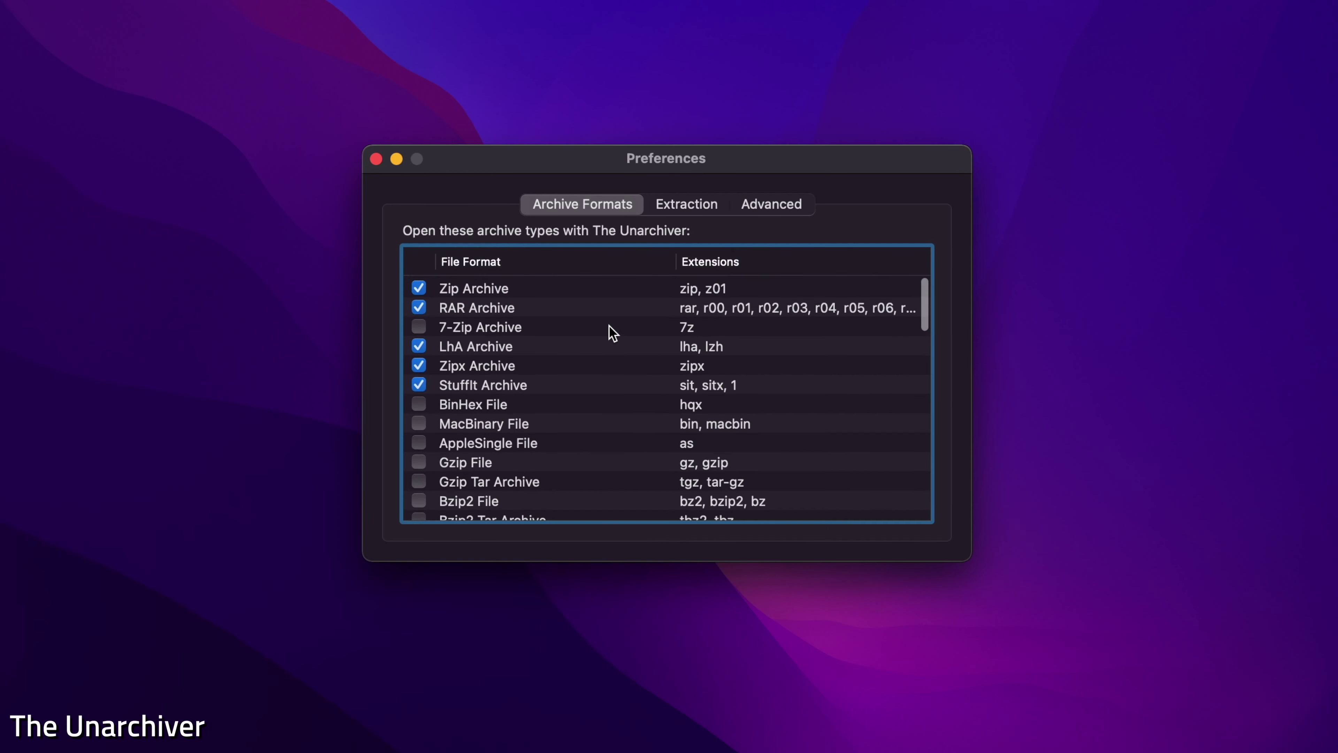
{"action": "left_click", "coordinate": [567, 305]}
{"action": "scroll", "coordinate": [585, 337], "scroll_direction": "down", "scroll_amount": 5}
{"action": "scroll", "coordinate": [593, 361], "scroll_direction": "down", "scroll_amount": 15}
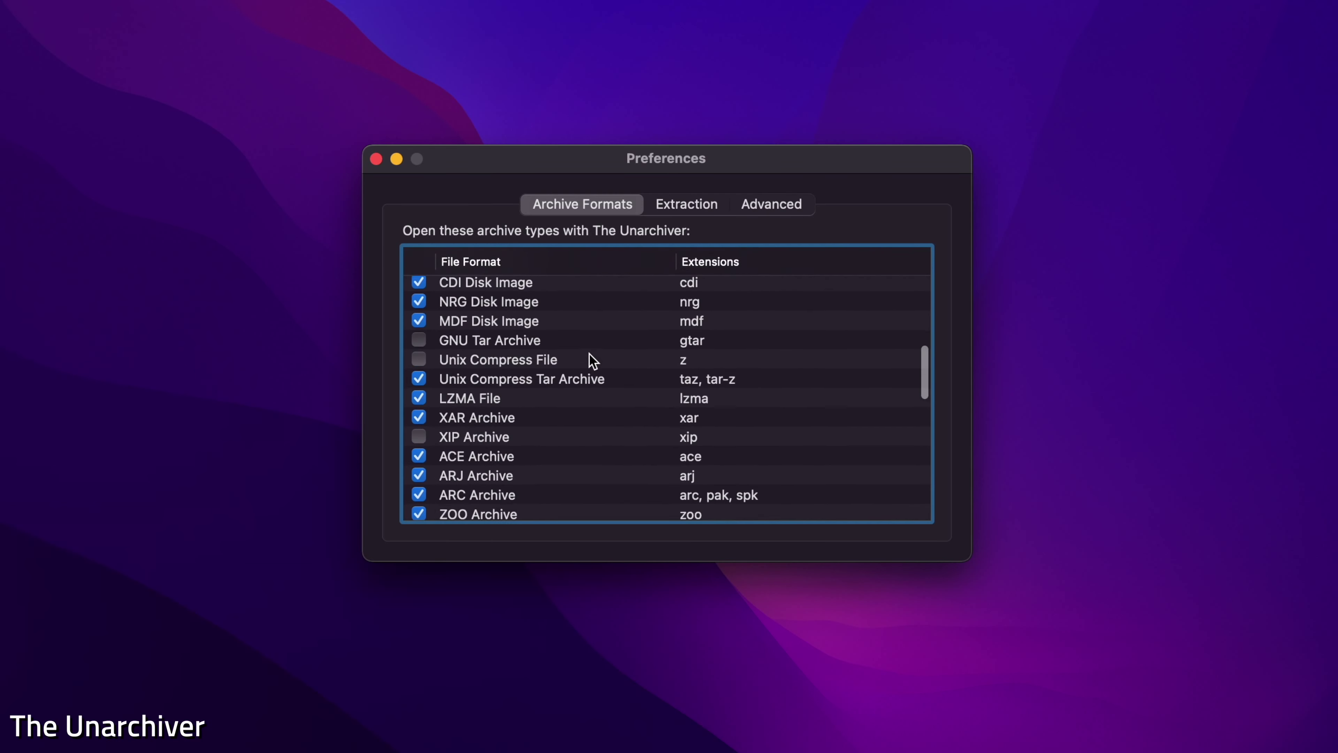
{"action": "scroll", "coordinate": [592, 361], "scroll_direction": "down", "scroll_amount": 5}
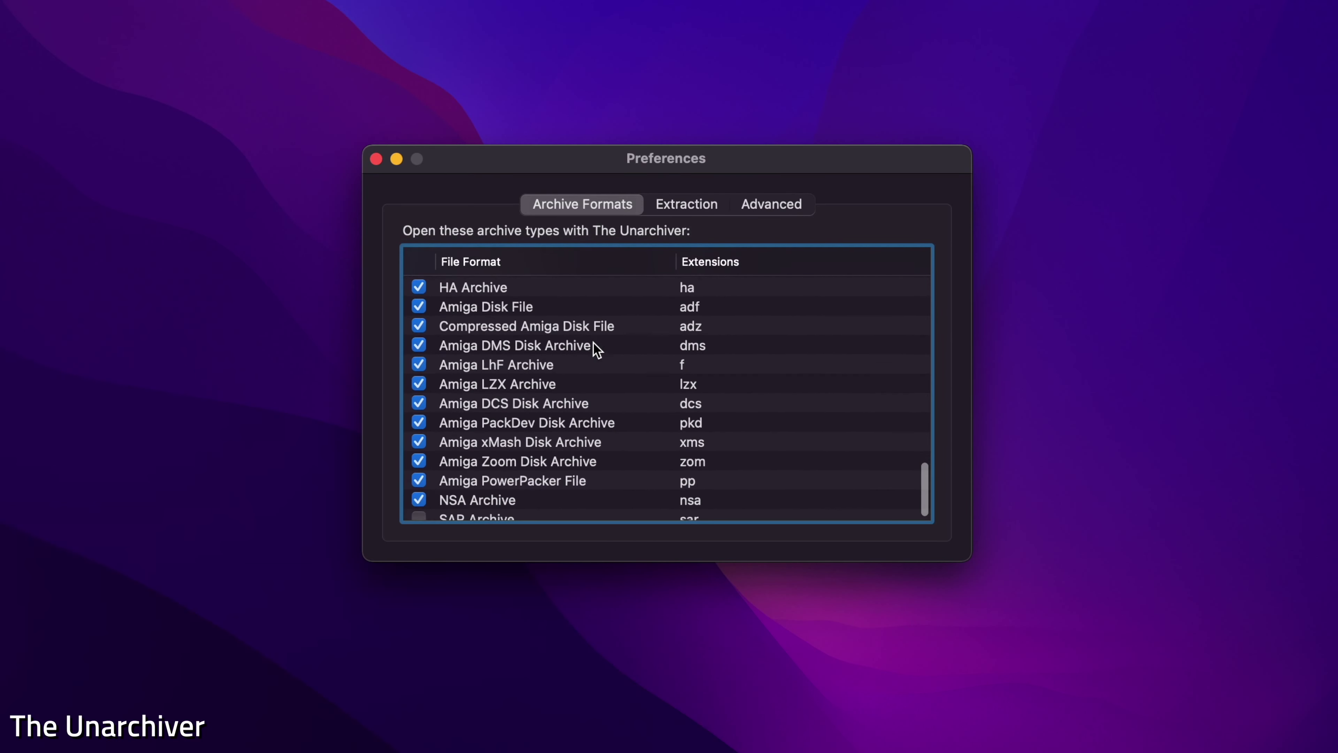
- Review The Unarchiver's extraction and advanced filename encoding settings, and close the preferences
{"action": "left_click", "coordinate": [685, 208]}
{"action": "left_click", "coordinate": [768, 214]}
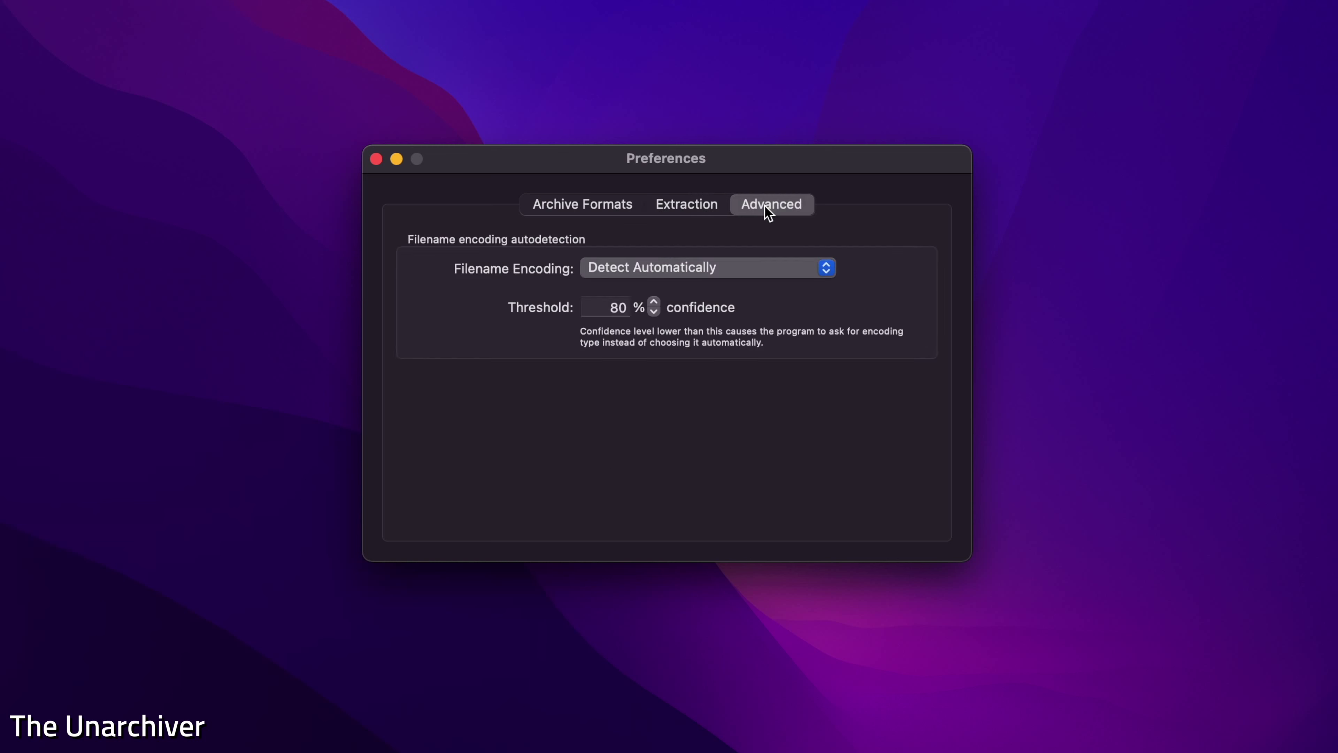
{"action": "left_click", "coordinate": [691, 208]}
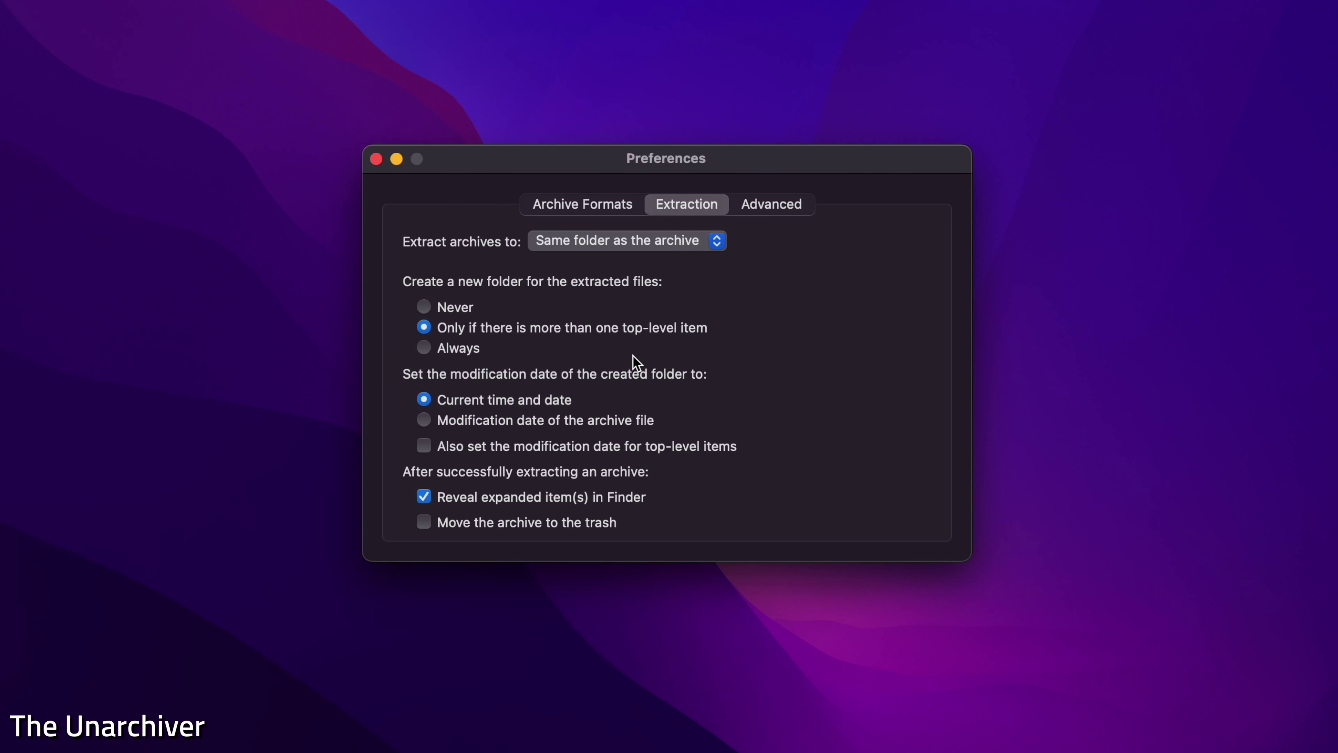
{"action": "left_click", "coordinate": [375, 158]}
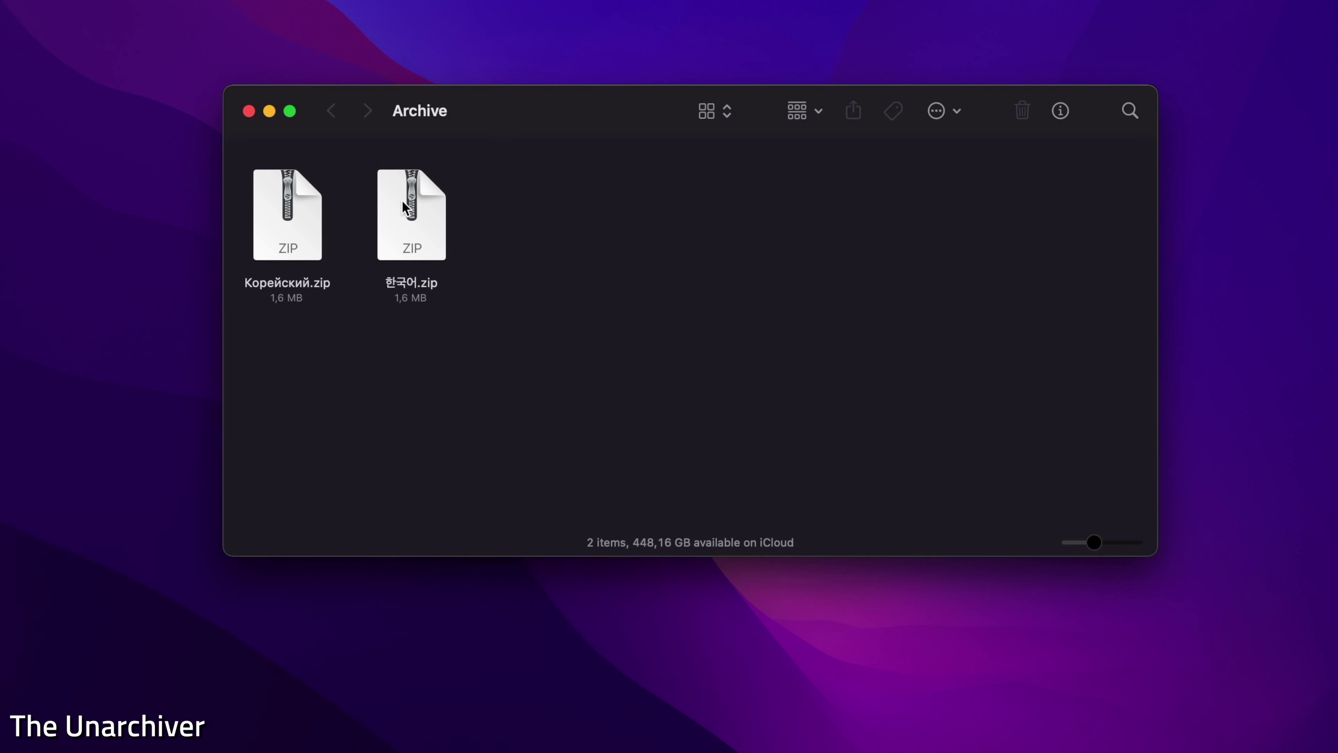
- Extract 한국어.zip in the Finder's Archive folder with The Unarchiver
{"action": "left_click", "coordinate": [404, 206]}
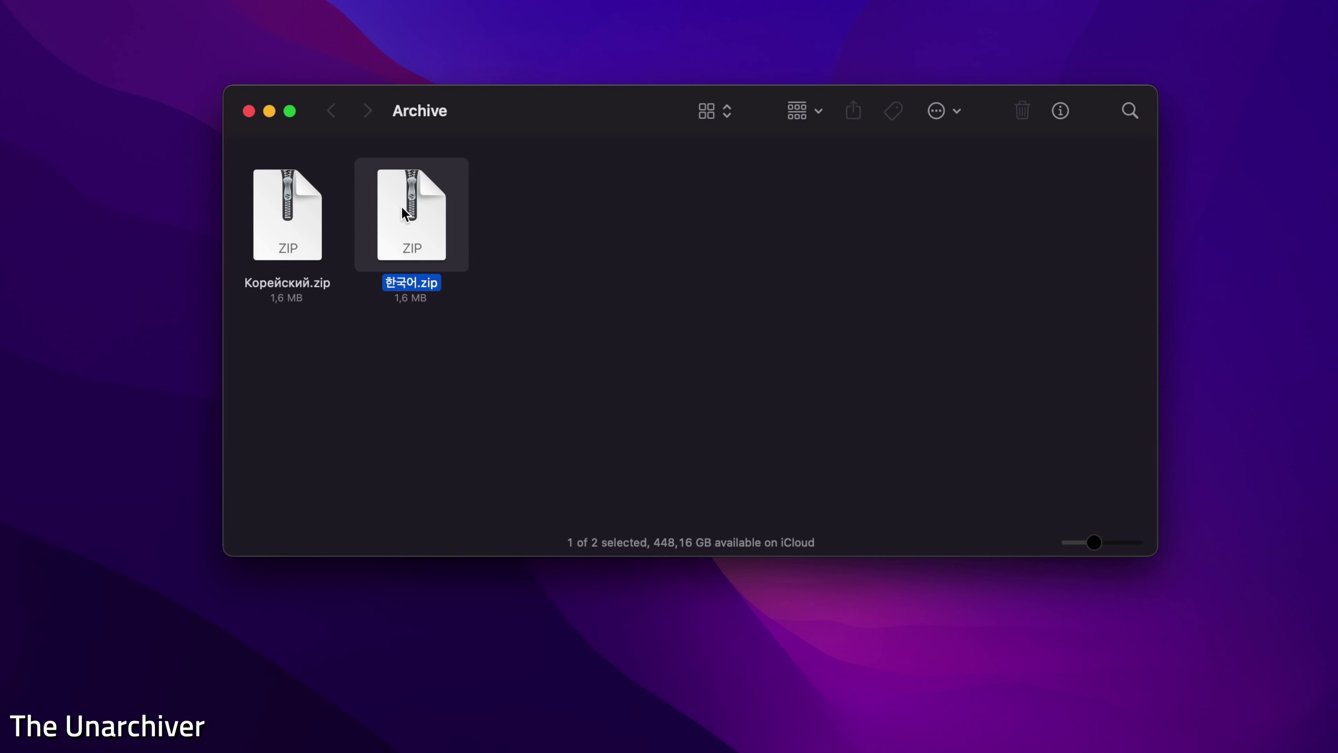
{"action": "left_click", "coordinate": [287, 224]}
{"action": "left_click", "coordinate": [407, 214]}
{"action": "right_click", "coordinate": [414, 213]}
{"action": "mouse_move", "coordinate": [453, 248]}
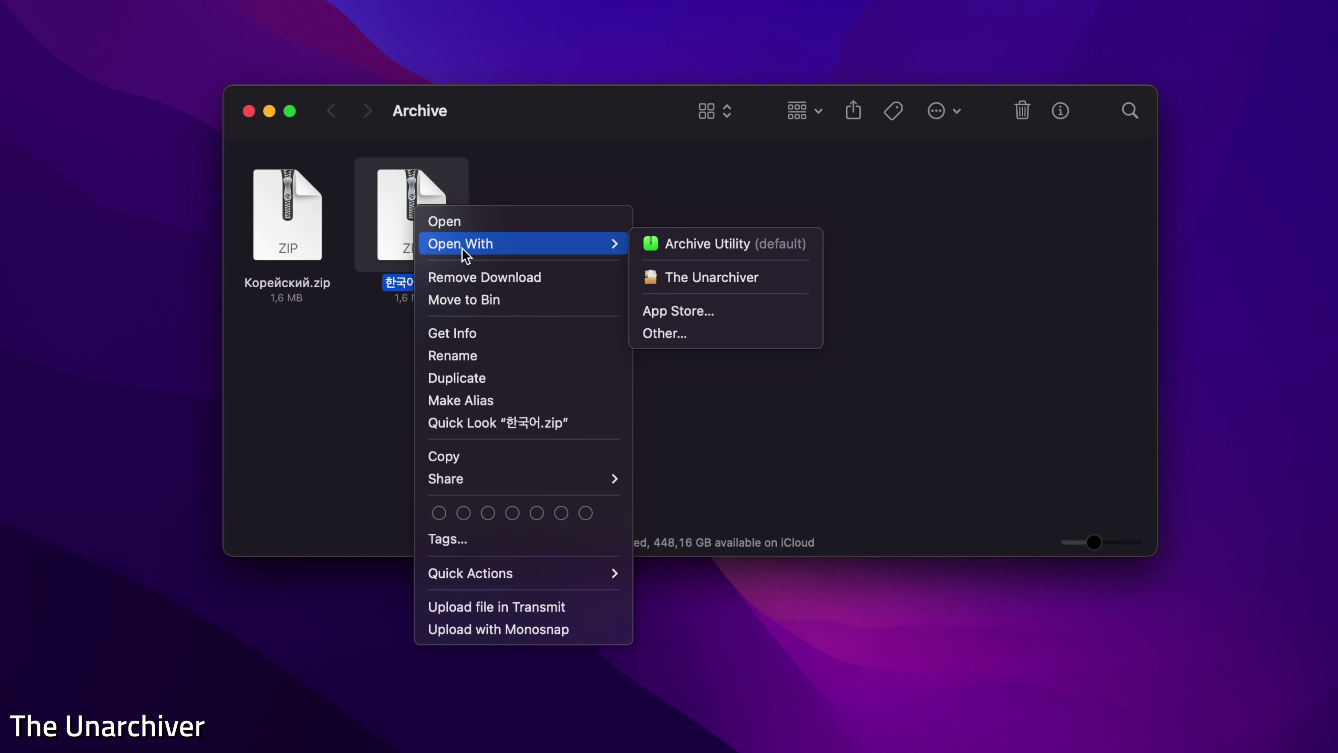
{"action": "left_click", "coordinate": [739, 275]}
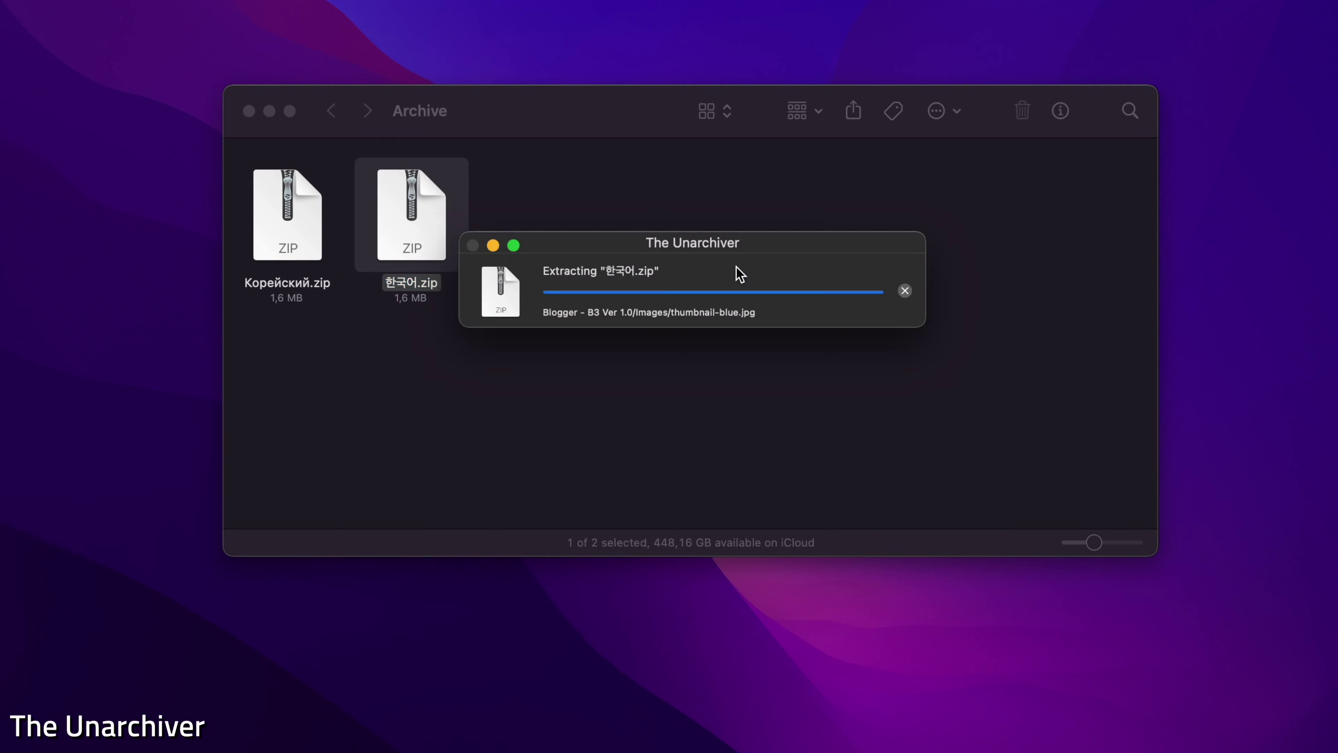
- Extract Корейский.zip in the Archive folder with The Unarchiver
{"action": "left_click", "coordinate": [400, 229]}
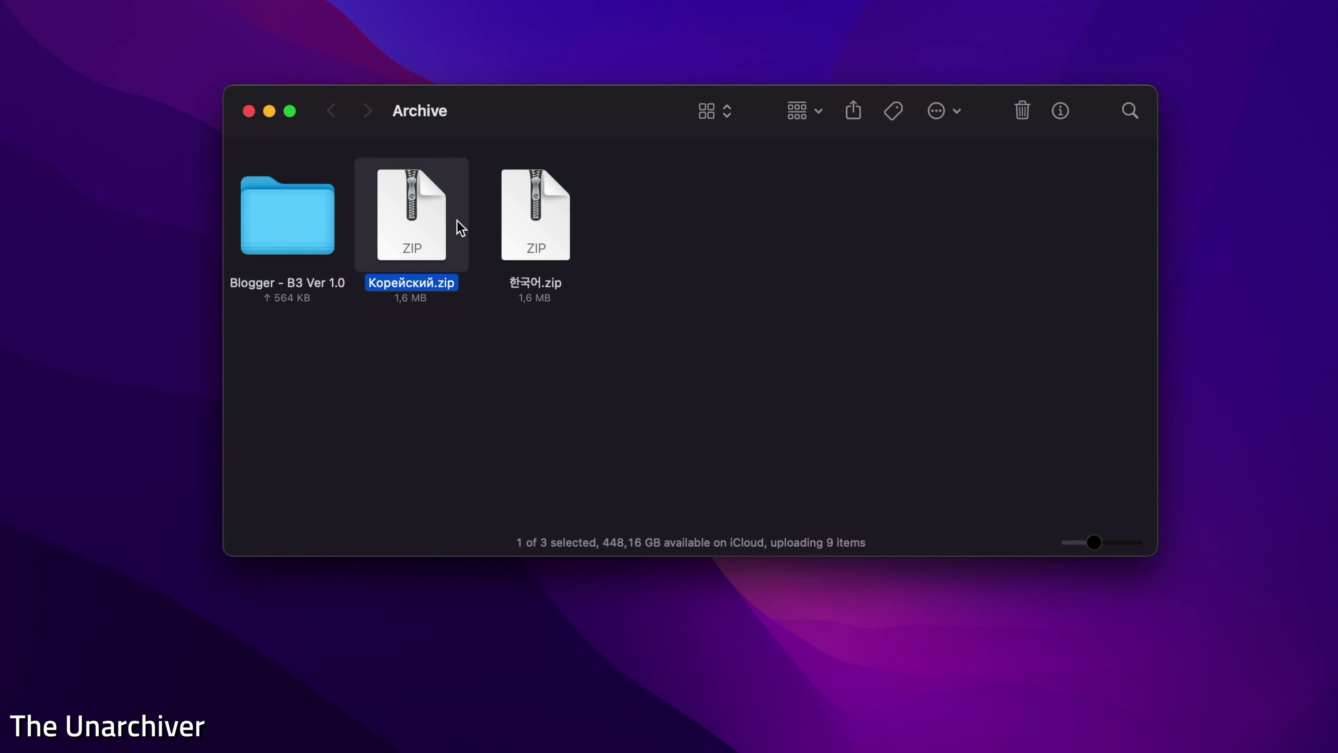
{"action": "right_click", "coordinate": [418, 223]}
{"action": "mouse_move", "coordinate": [463, 254]}
{"action": "left_click", "coordinate": [685, 290]}
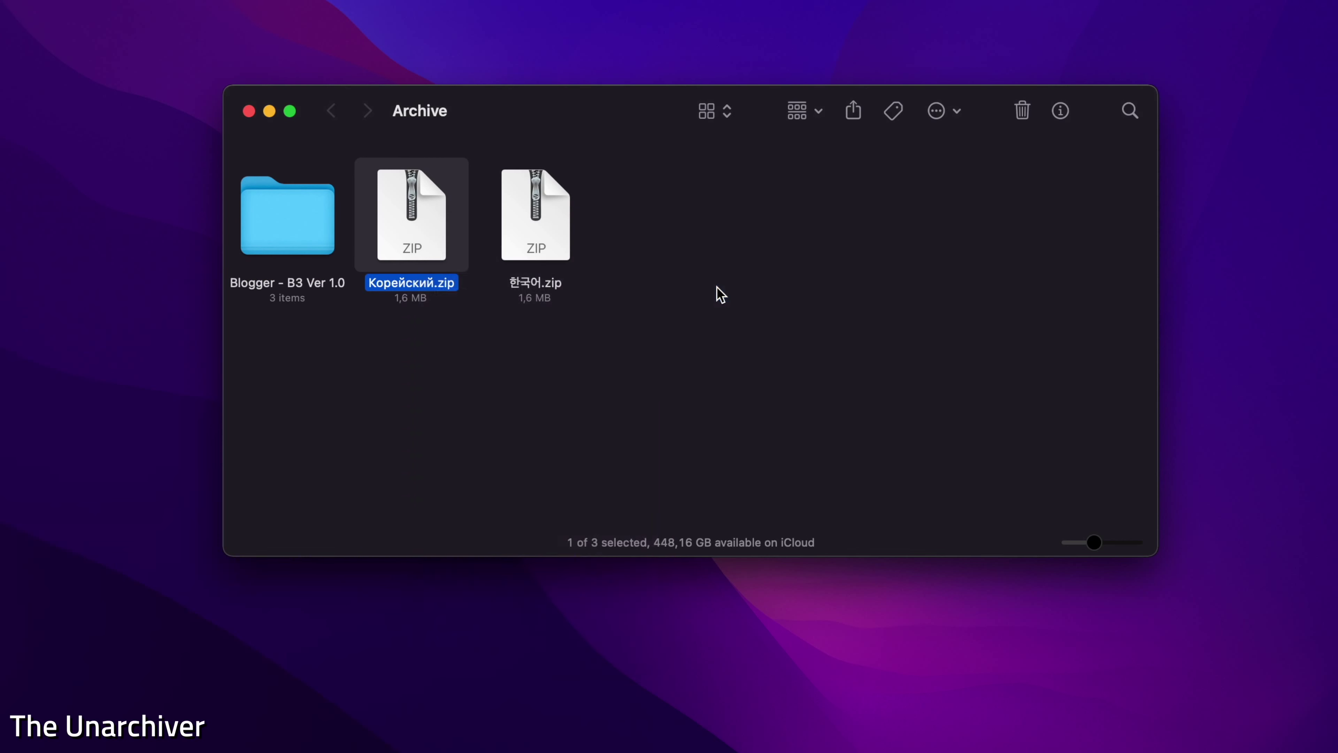
{"action": "left_click", "coordinate": [422, 243]}
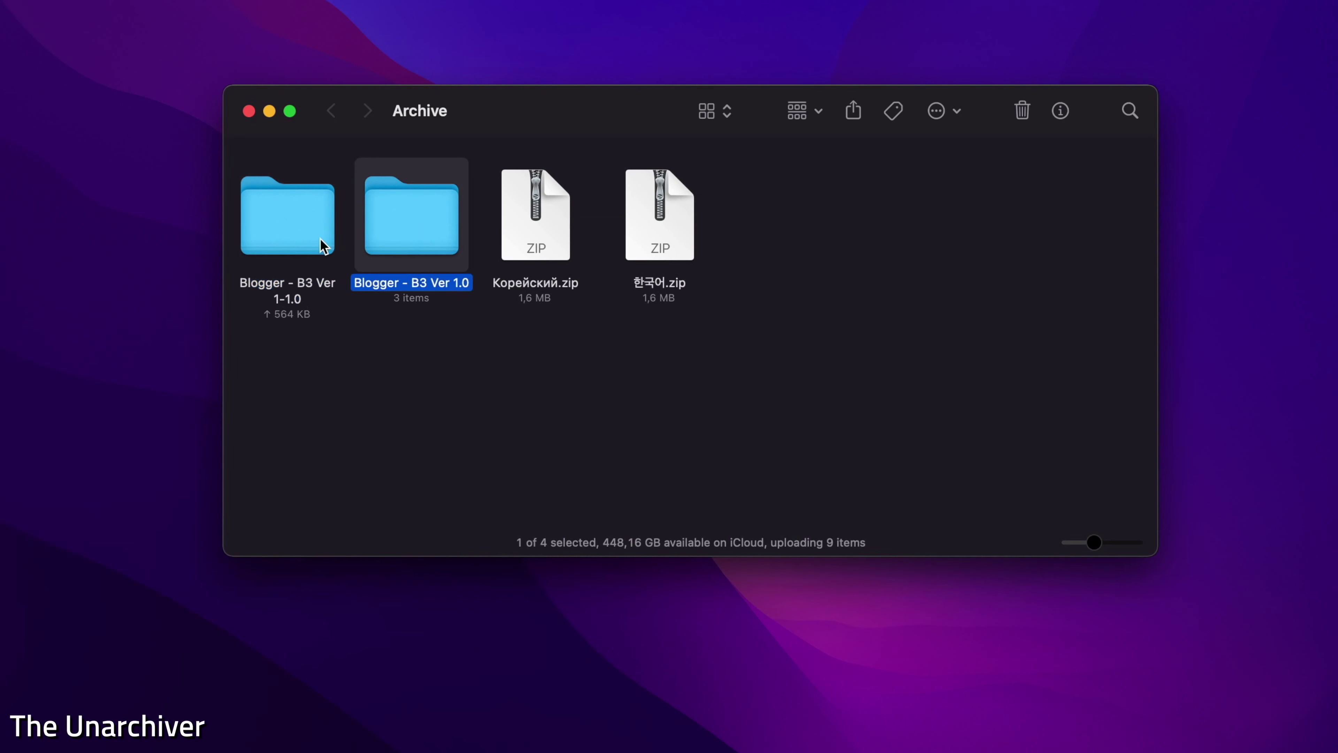